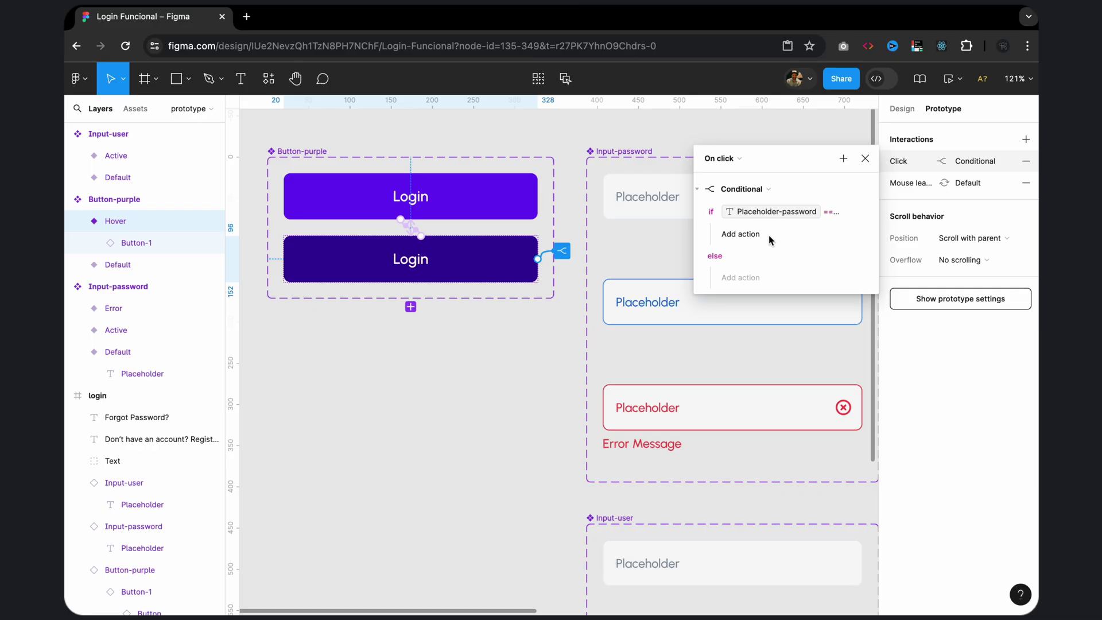
Step: Add a Navigate to 'home' action to the if branch of the Login button's On click Conditional
left_click(769, 239)
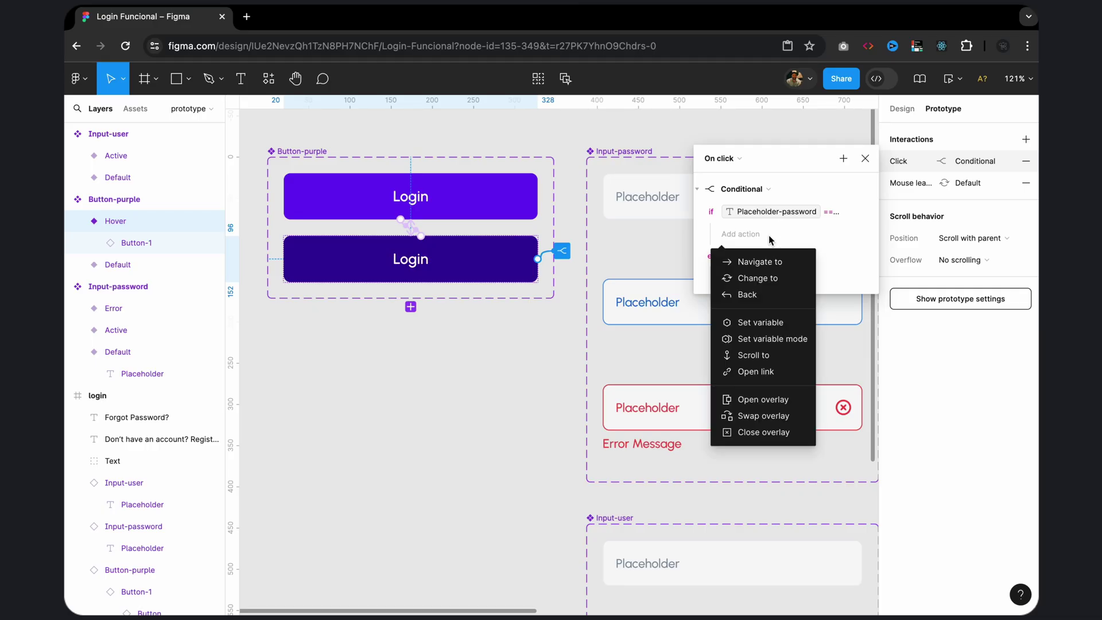
left_click(745, 263)
left_click(746, 265)
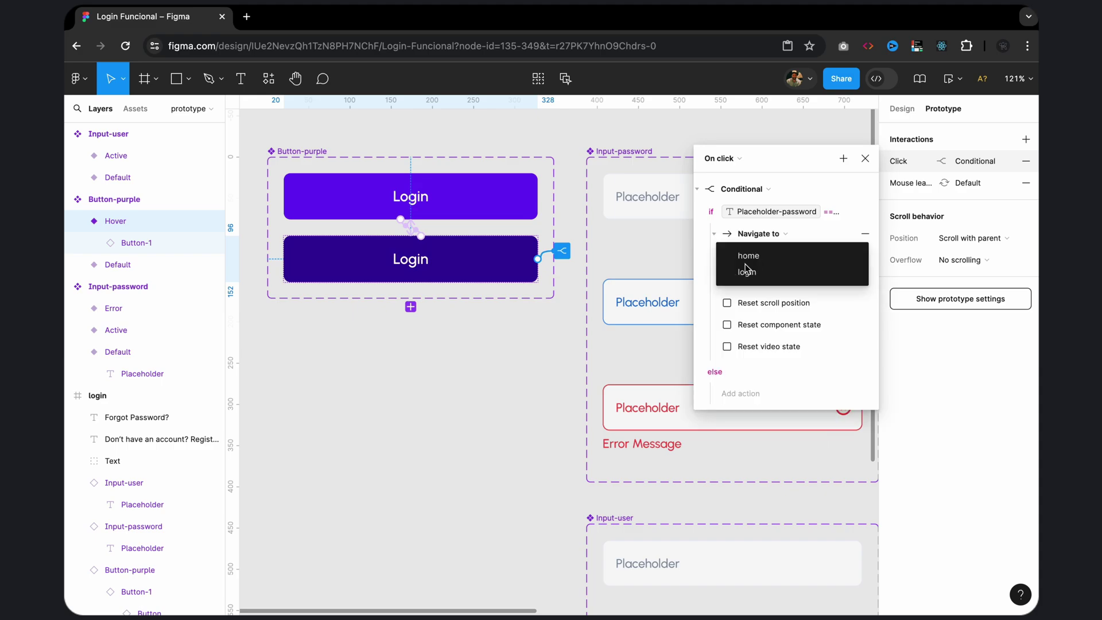
left_click(749, 257)
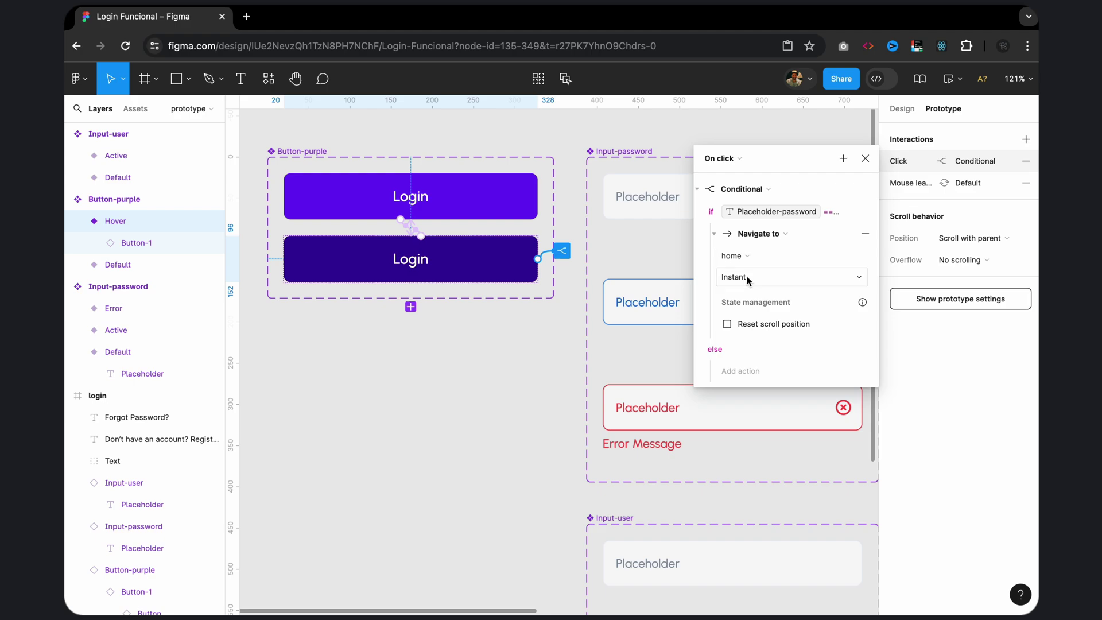
left_click(742, 372)
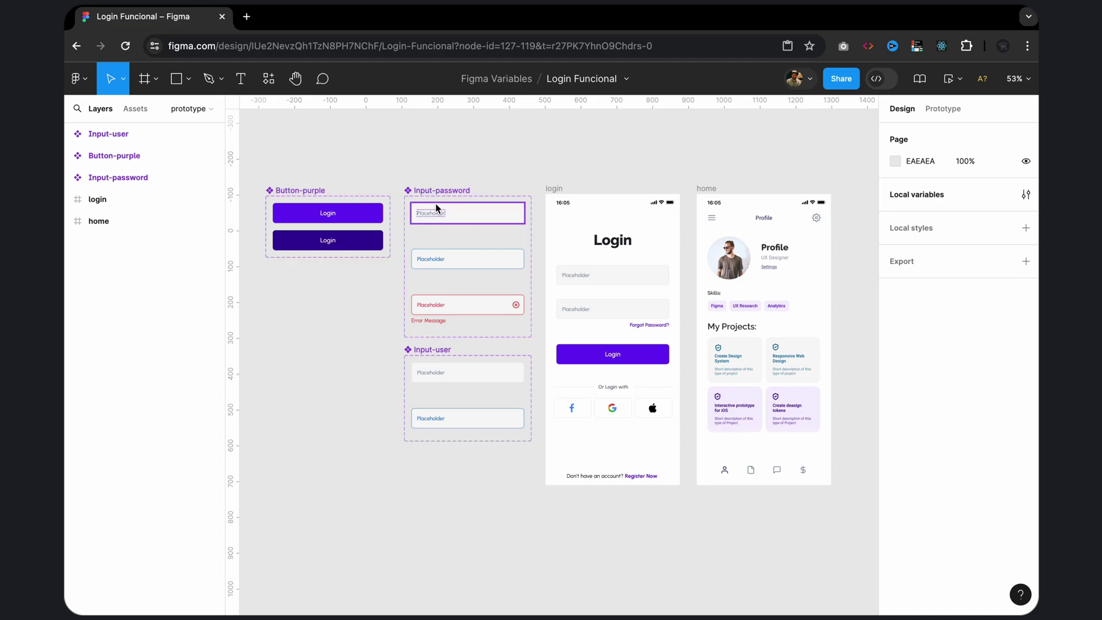
scroll(438, 208, "up", 5)
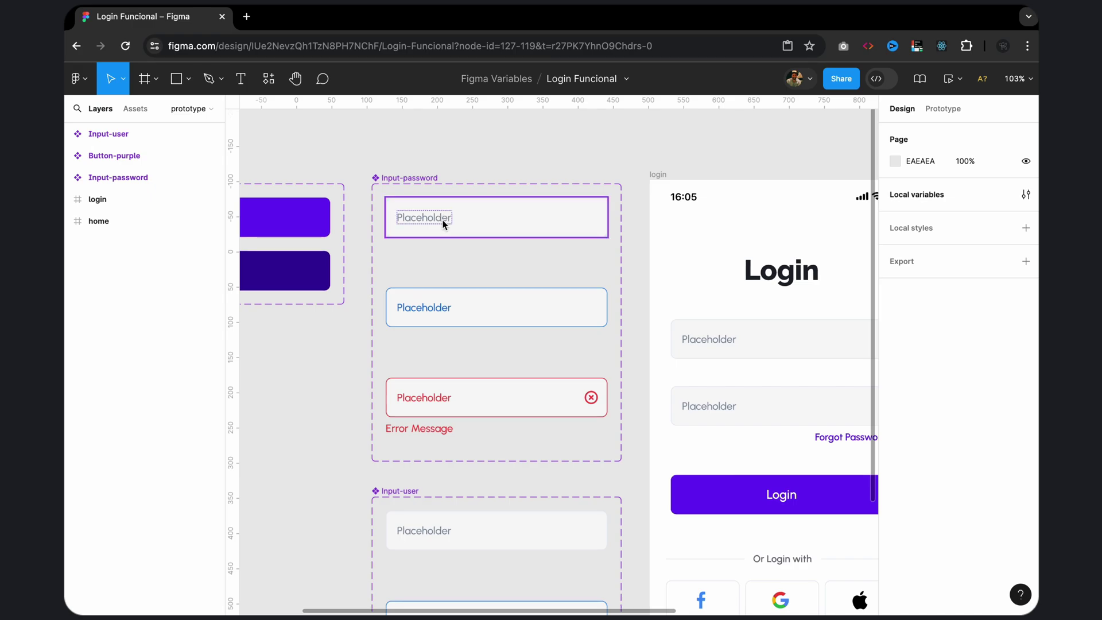
left_click(478, 223)
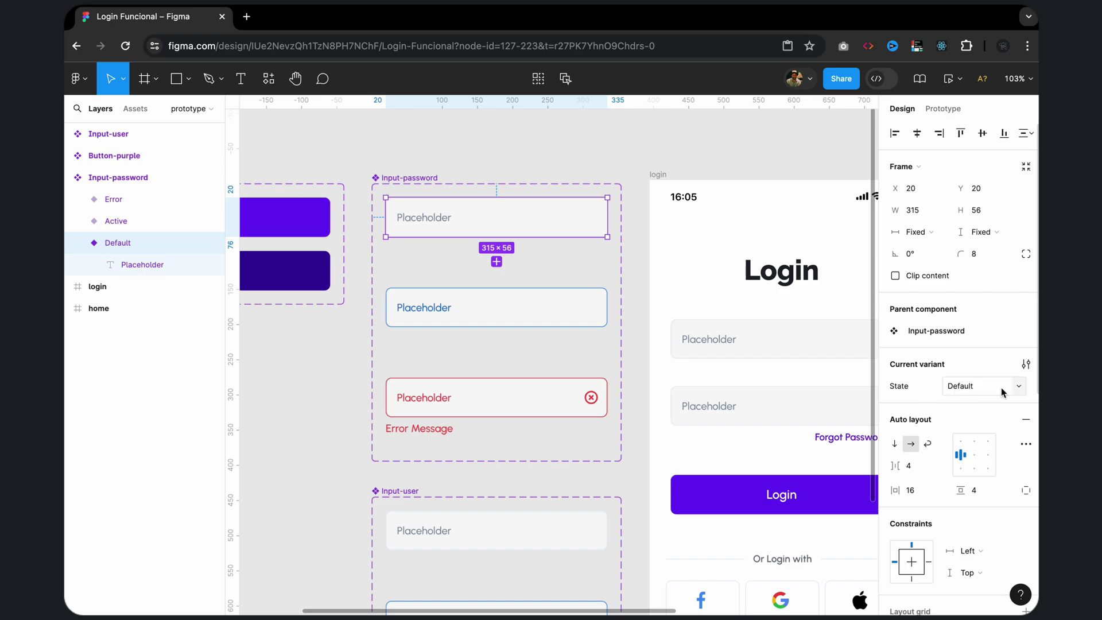
left_click(1019, 390)
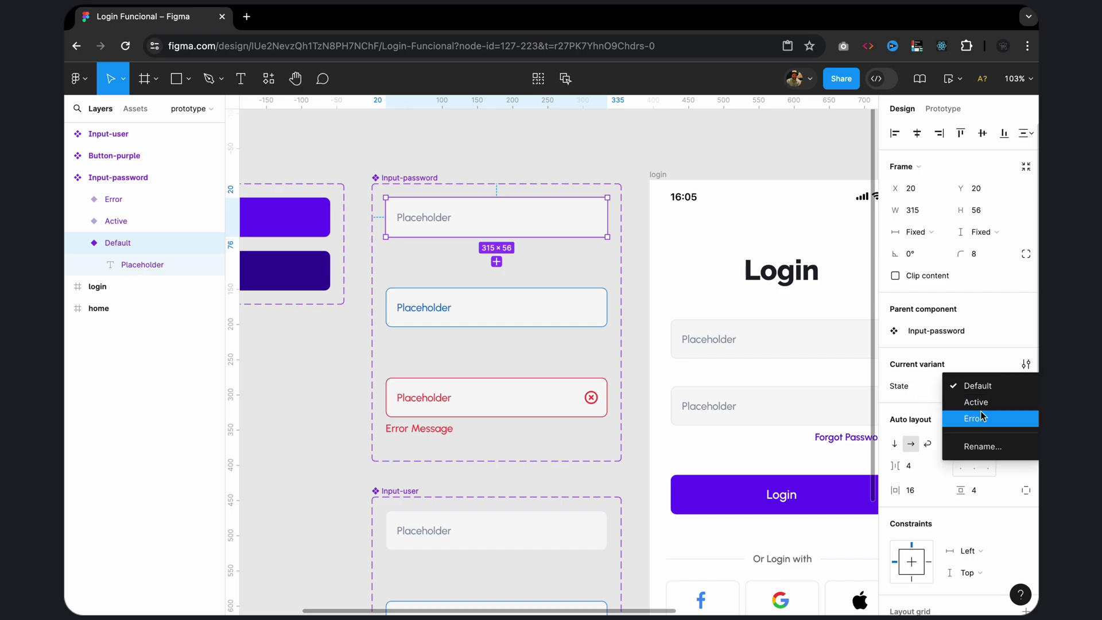
left_click(981, 349)
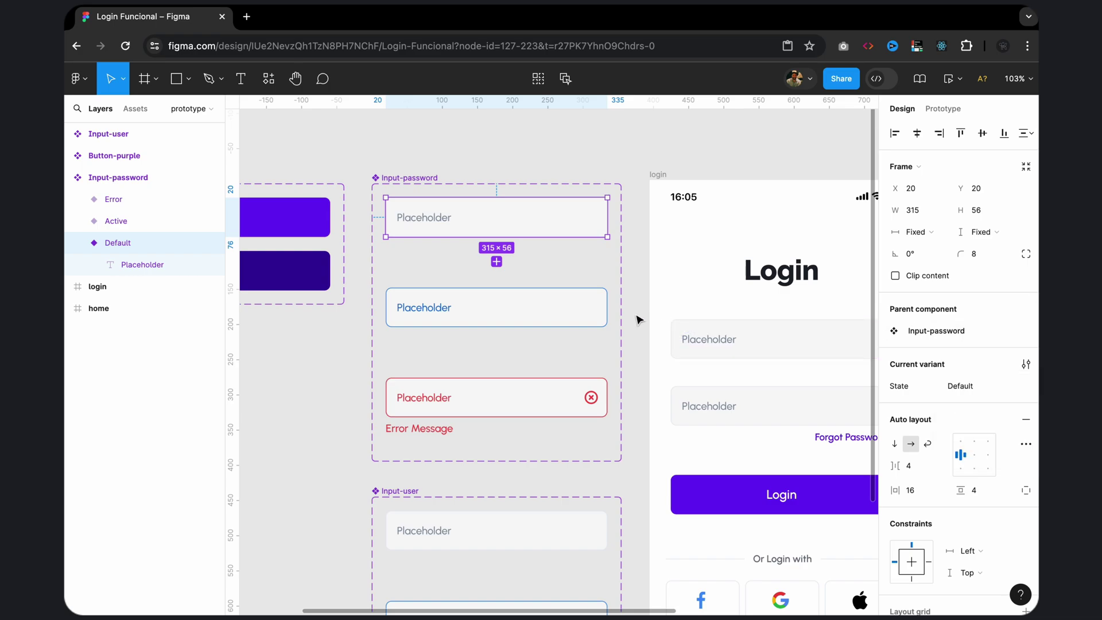
scroll(637, 318, "down", 3)
scroll(634, 318, "down", 2)
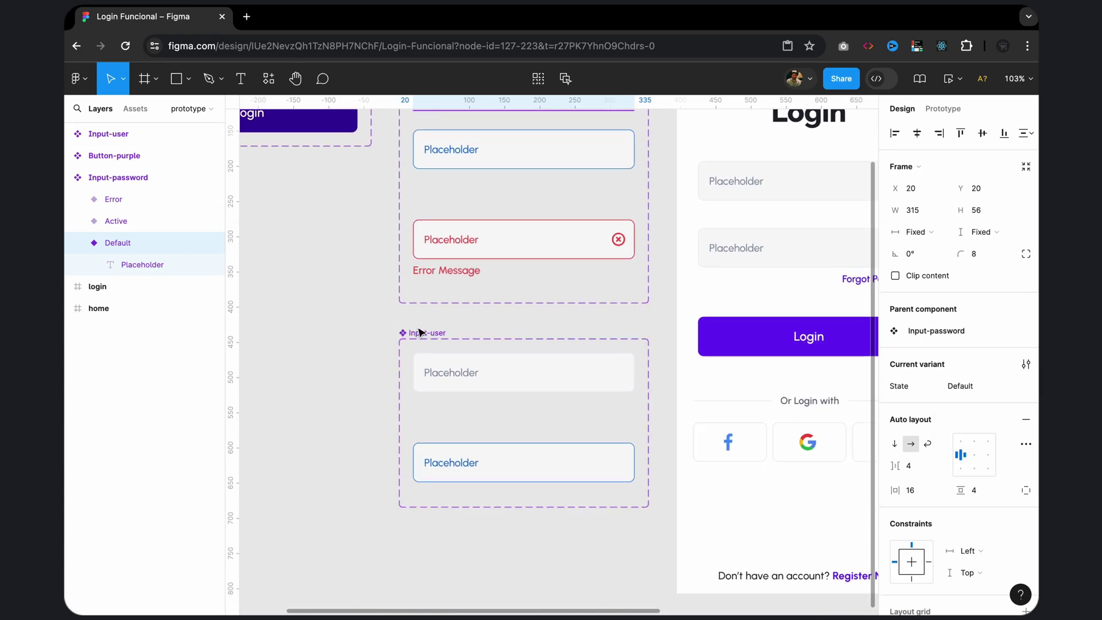
mouse_move(495, 371)
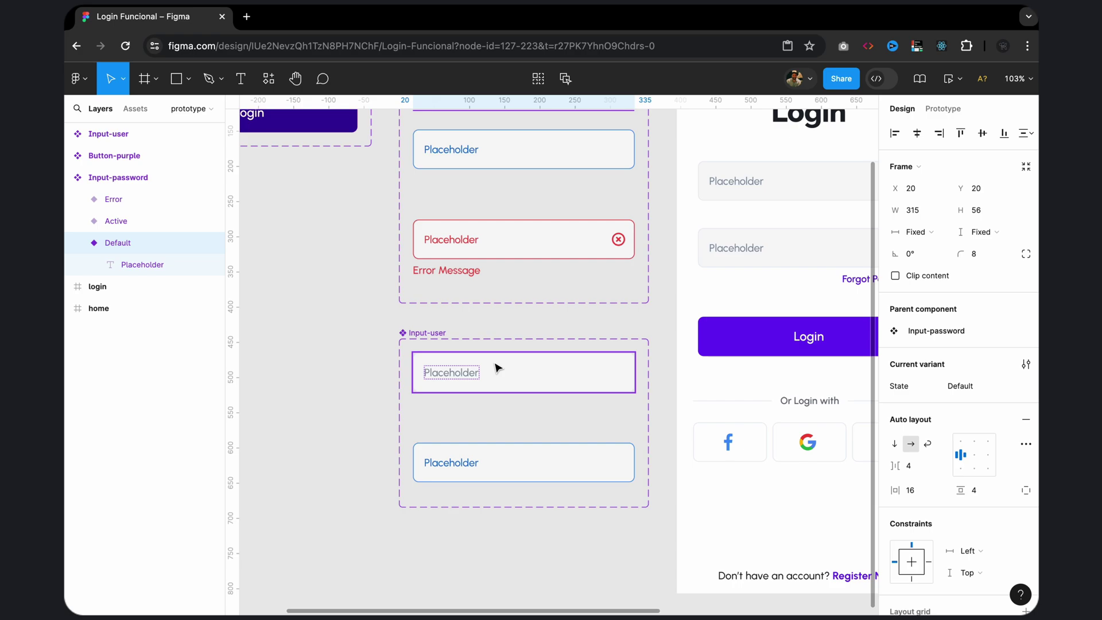
left_click(505, 372)
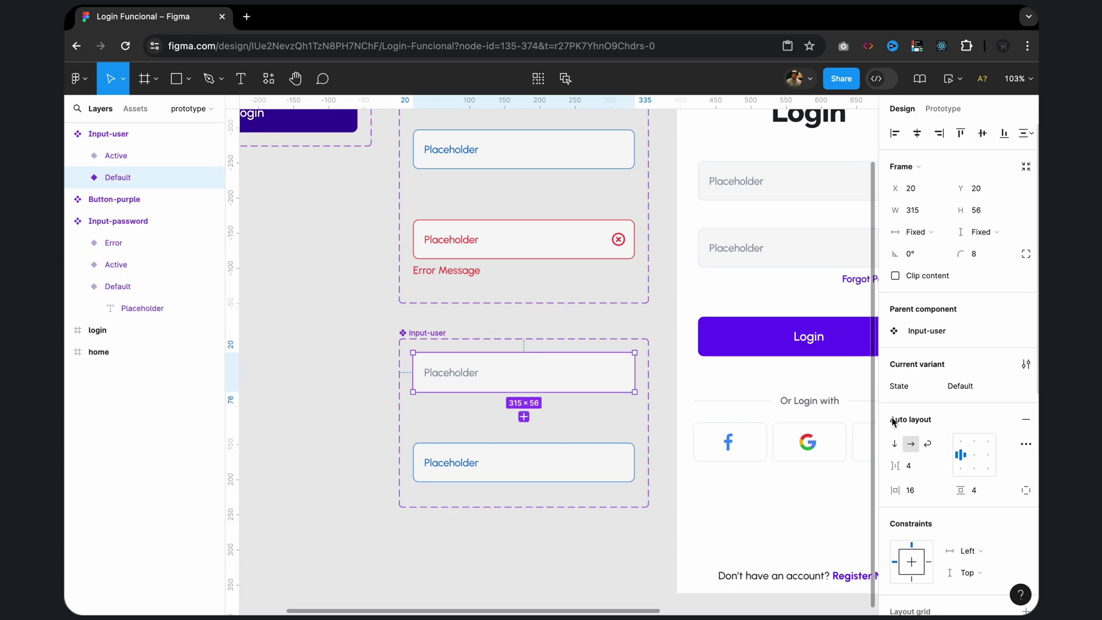
left_click(1020, 389)
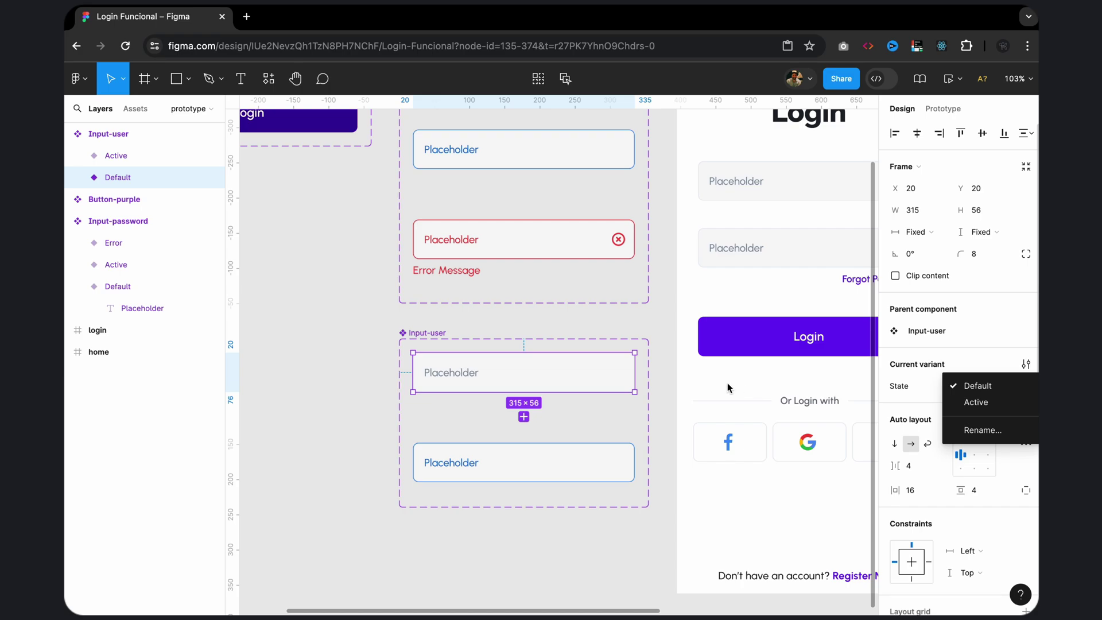
left_click(554, 319)
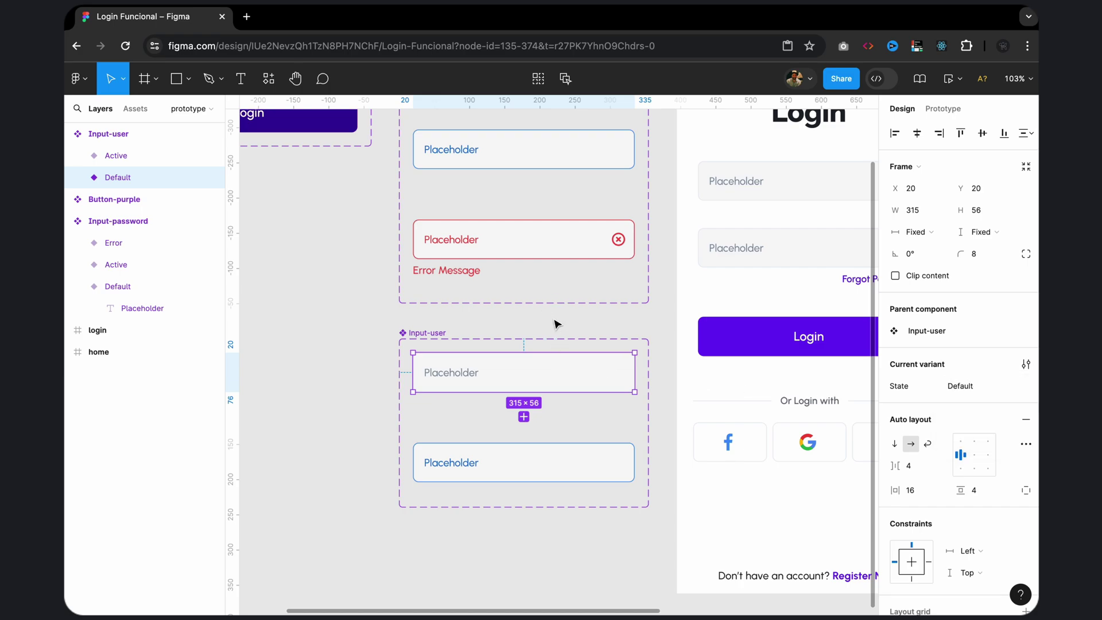
scroll(555, 325, "down", 2)
scroll(555, 325, "down", 2)
scroll(555, 324, "down", 2)
scroll(554, 325, "down", 1)
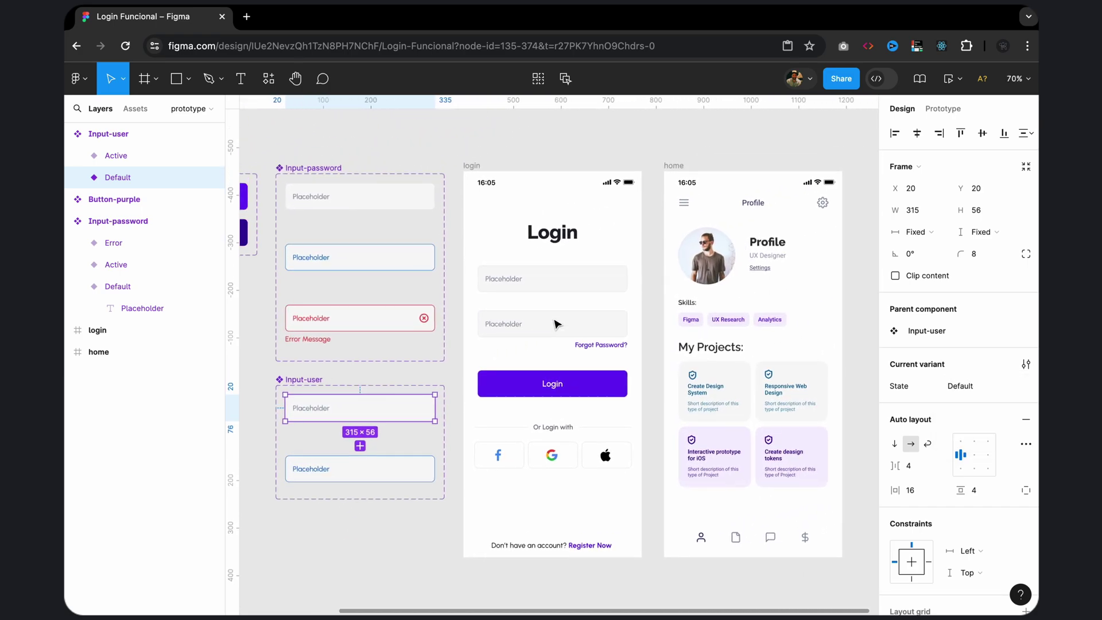
left_click(551, 290)
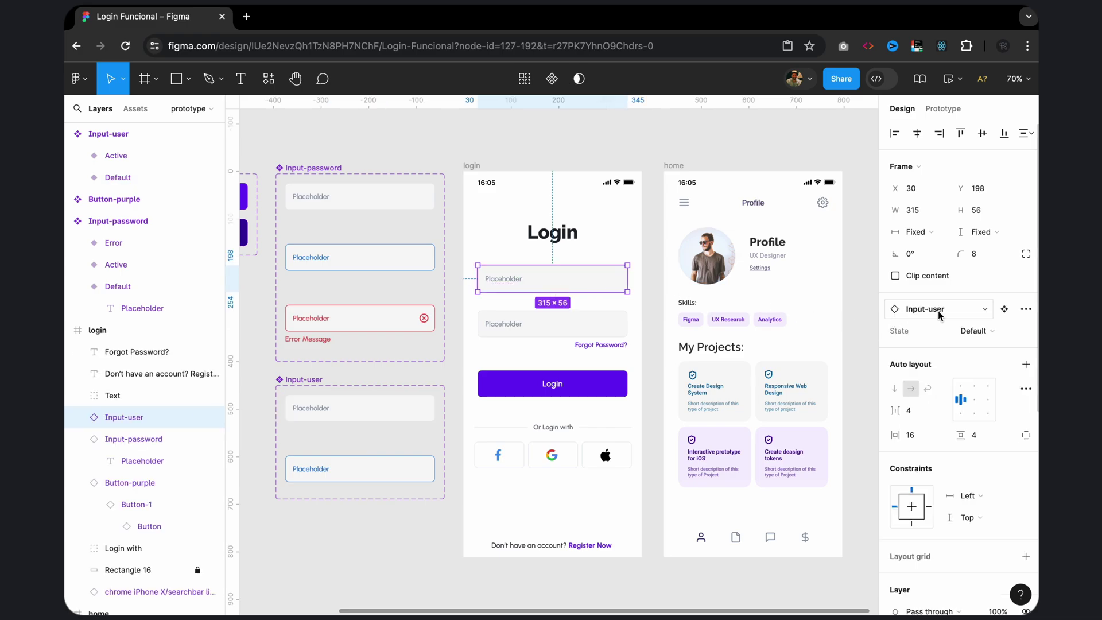
left_click(600, 333)
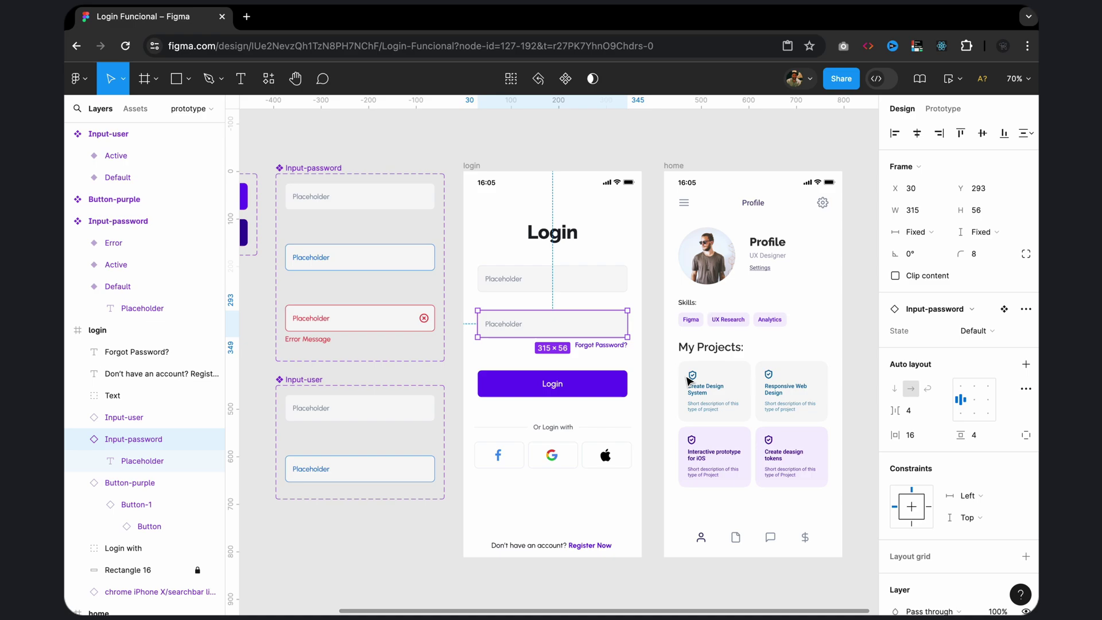
left_click(604, 389)
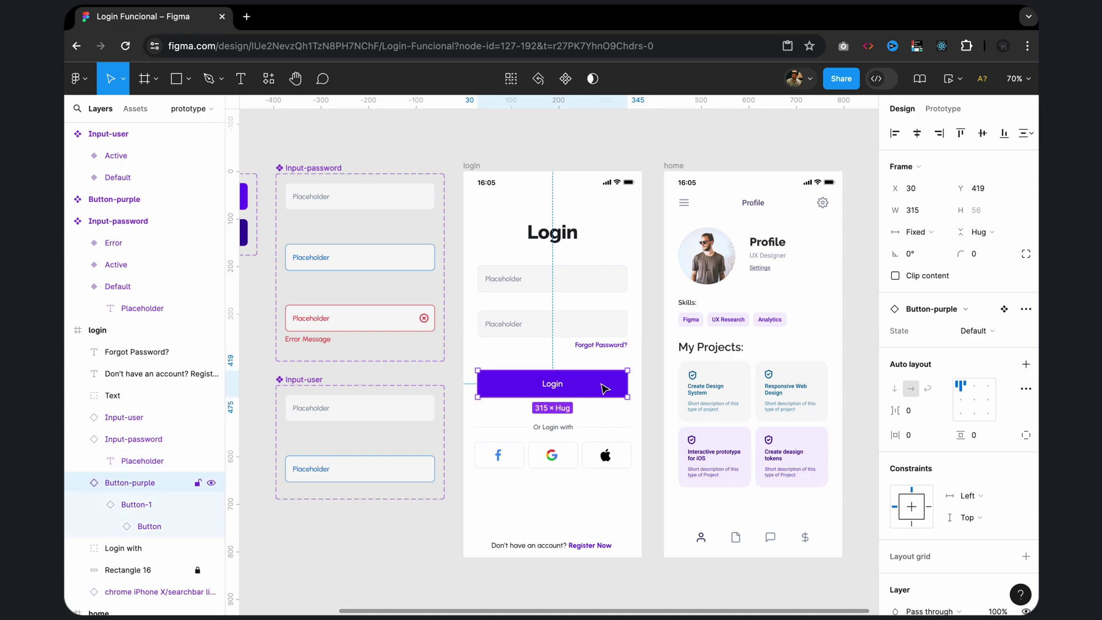
left_click(582, 155)
scroll(580, 156, "left", 2)
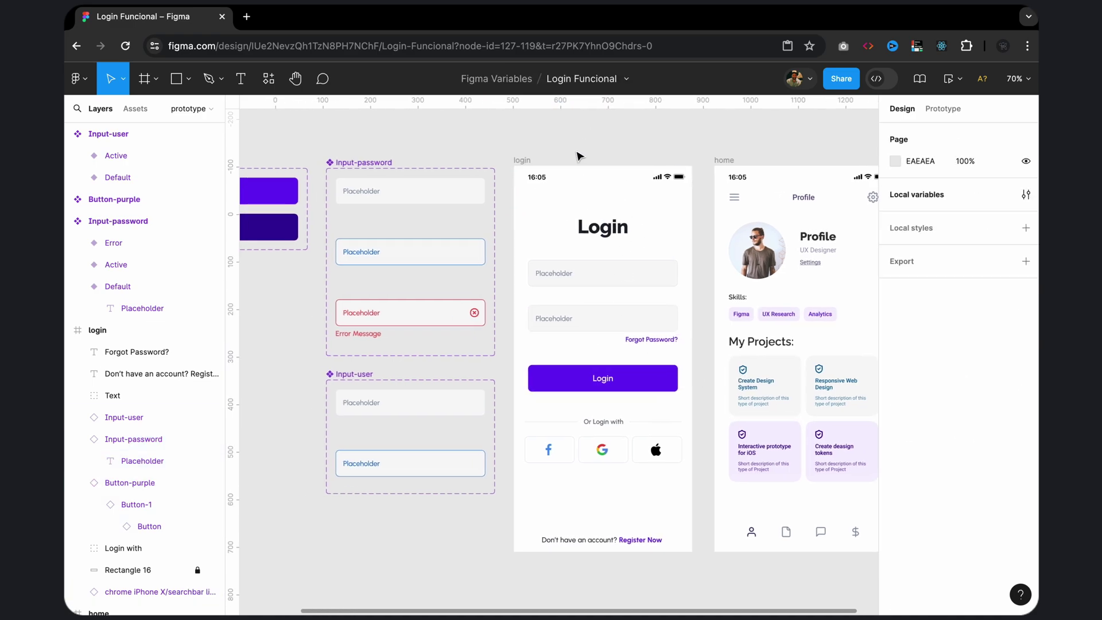
scroll(578, 156, "left", 3)
scroll(579, 156, "left", 1)
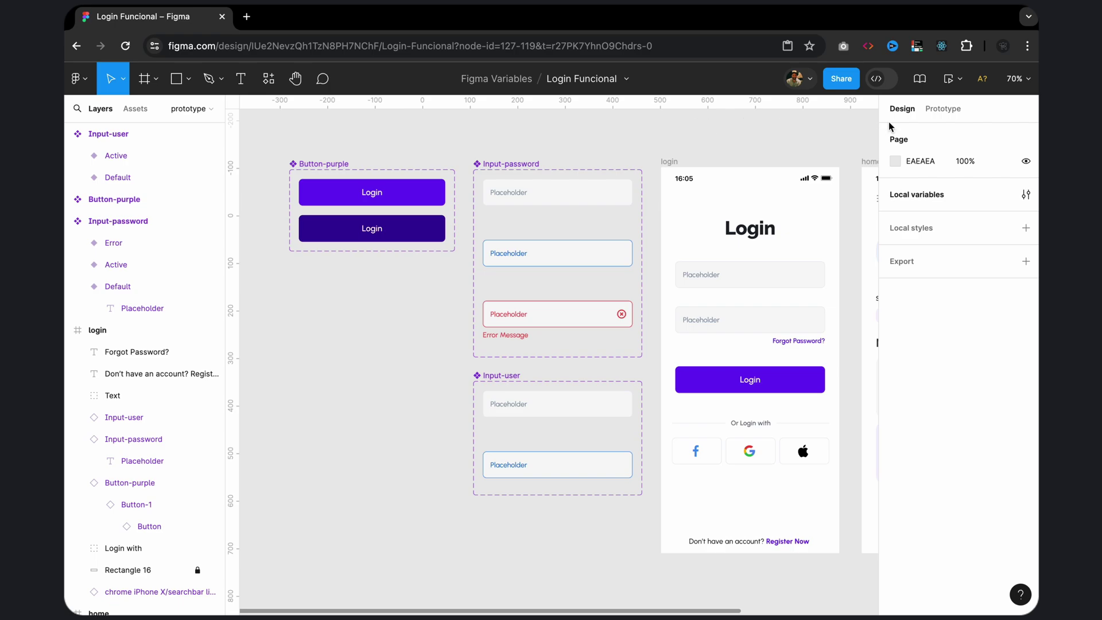
Step: Show prototype connections and inspect the Login button's hover and password field's click interactions
left_click(950, 108)
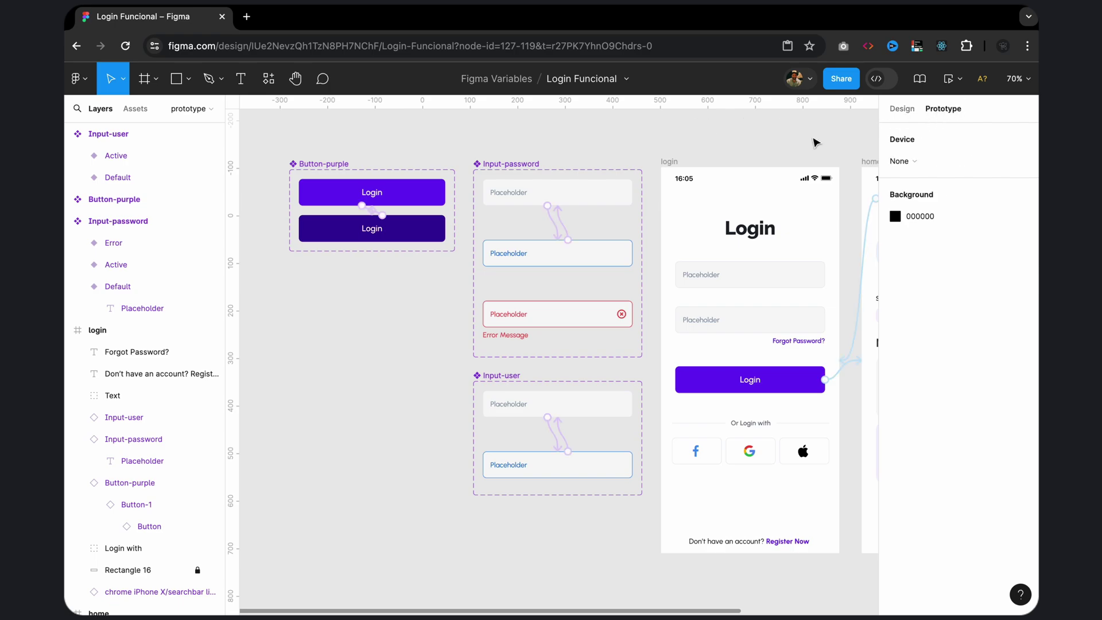
scroll(421, 222, "up", 5)
scroll(422, 222, "left", 3)
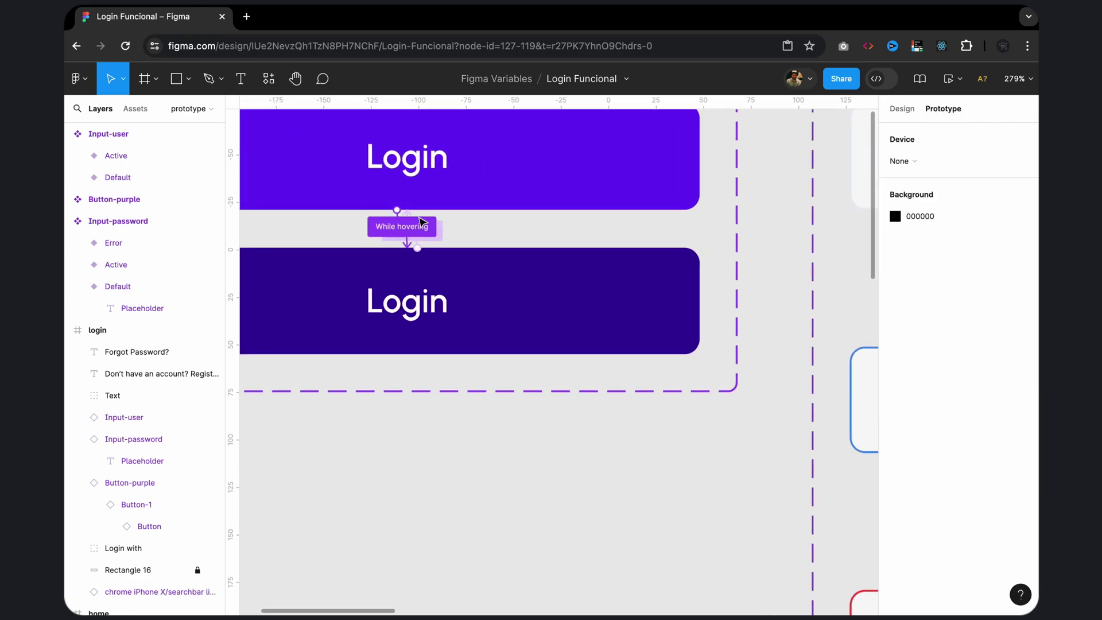
scroll(422, 221, "left", 1)
left_click(432, 223)
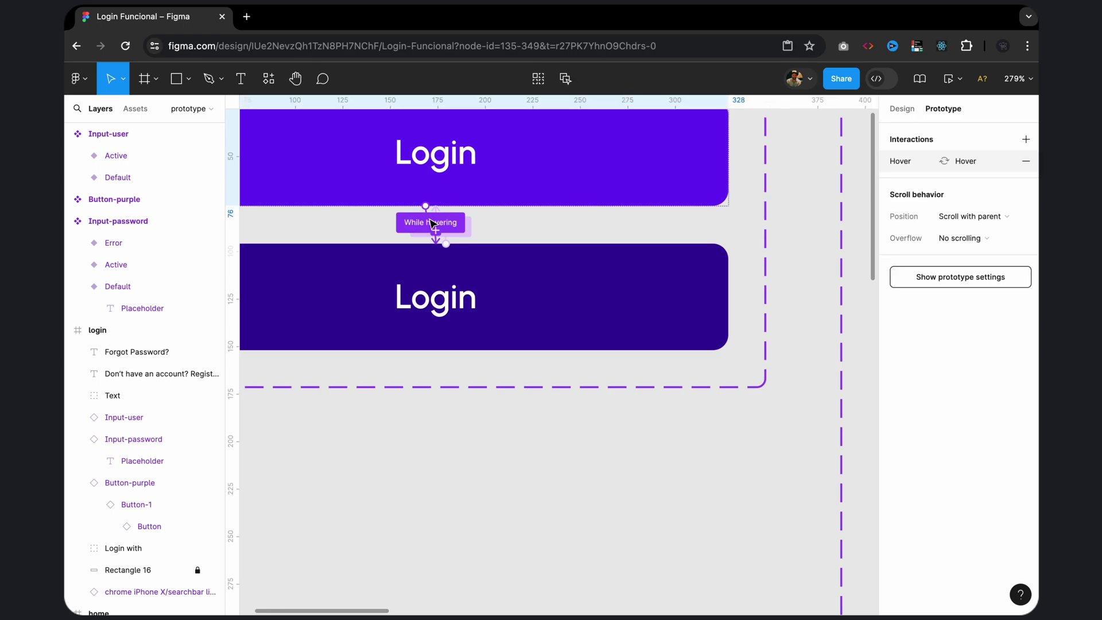
left_click(430, 222)
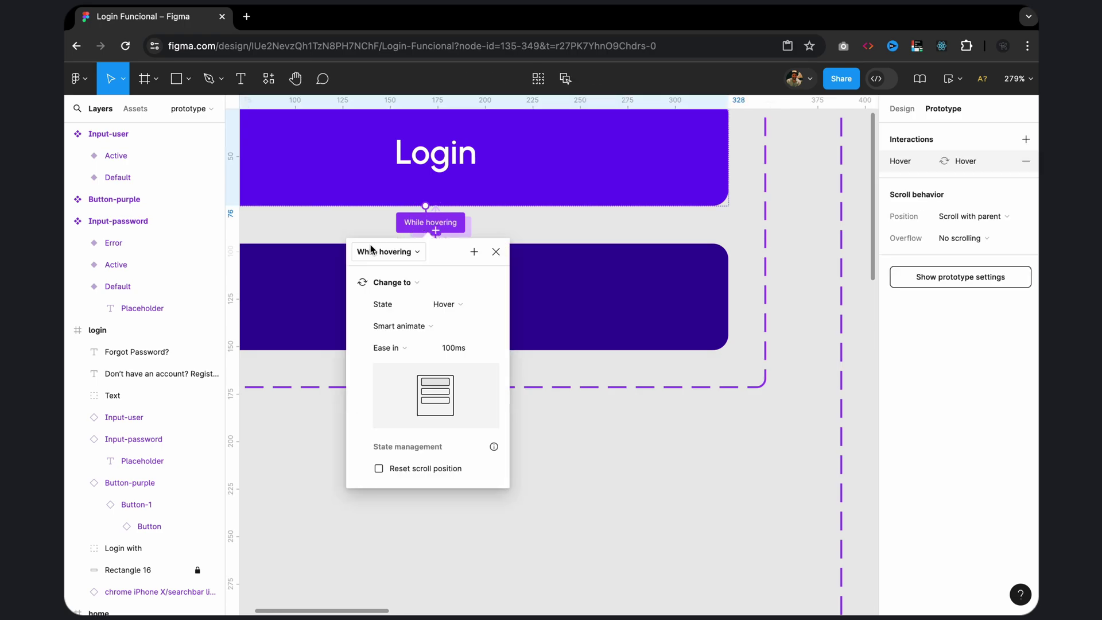
mouse_move(392, 283)
left_click(546, 234)
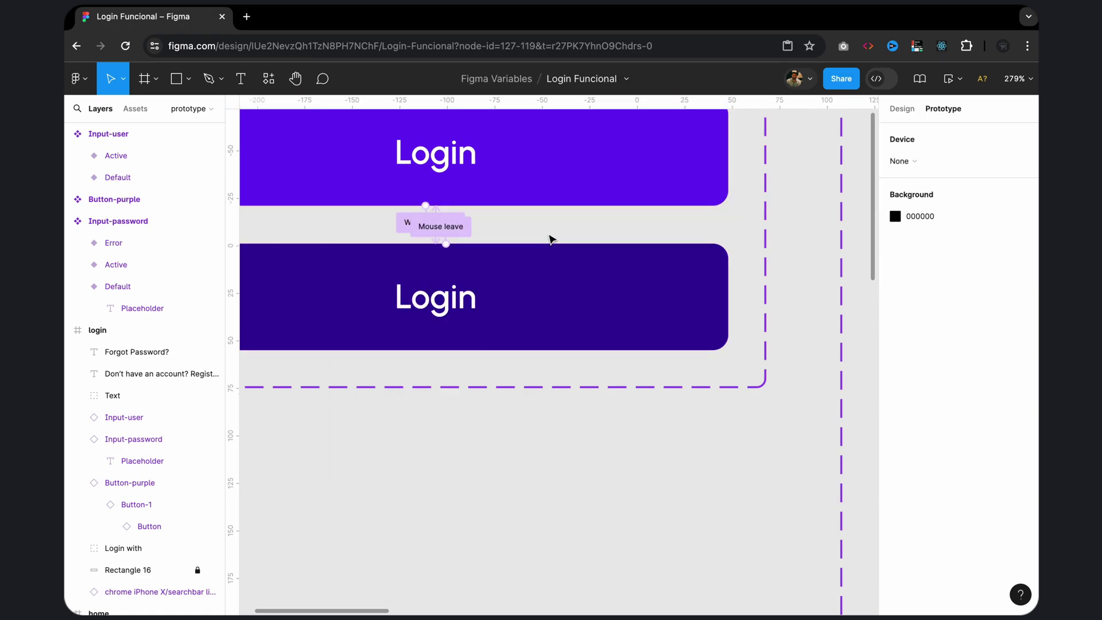
scroll(550, 239, "down", 3)
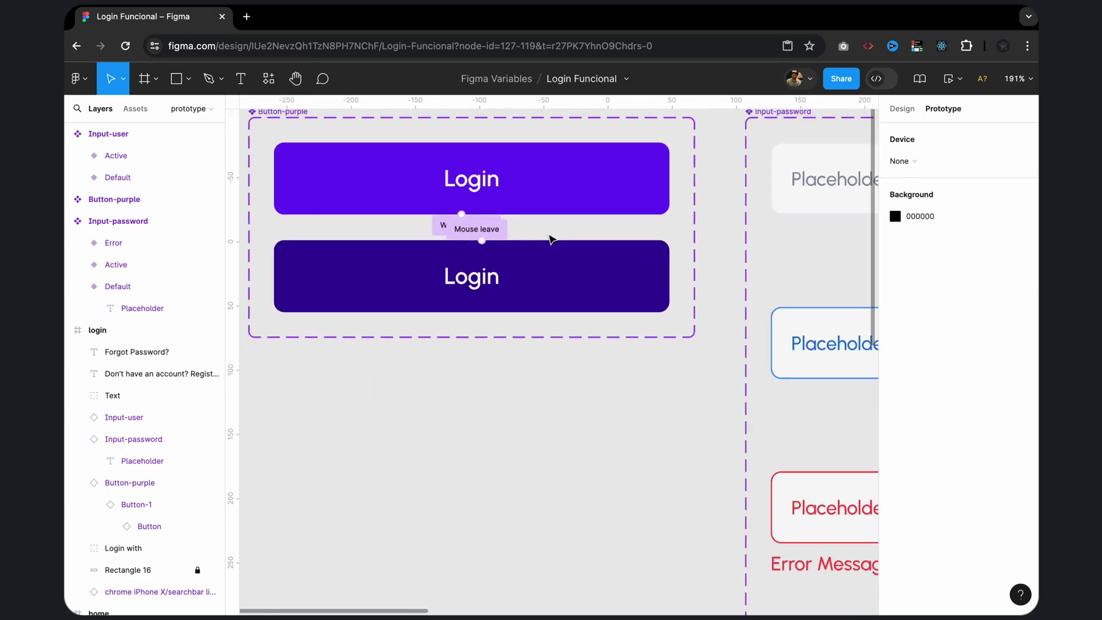
scroll(549, 239, "down", 2)
scroll(549, 238, "right", 5)
scroll(552, 242, "right", 3)
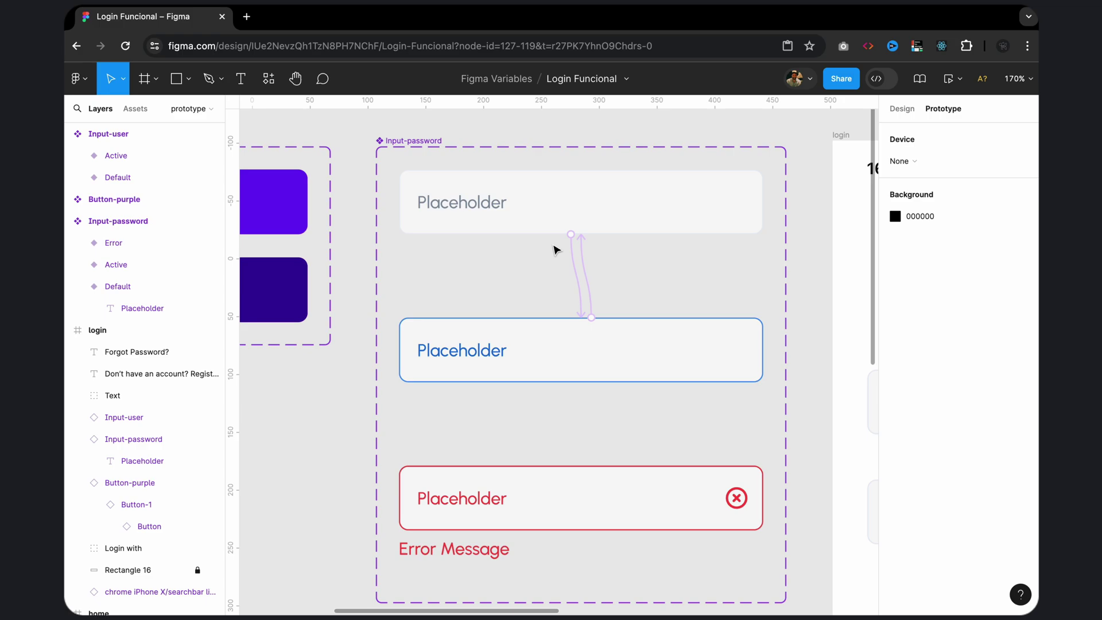
left_click(576, 258)
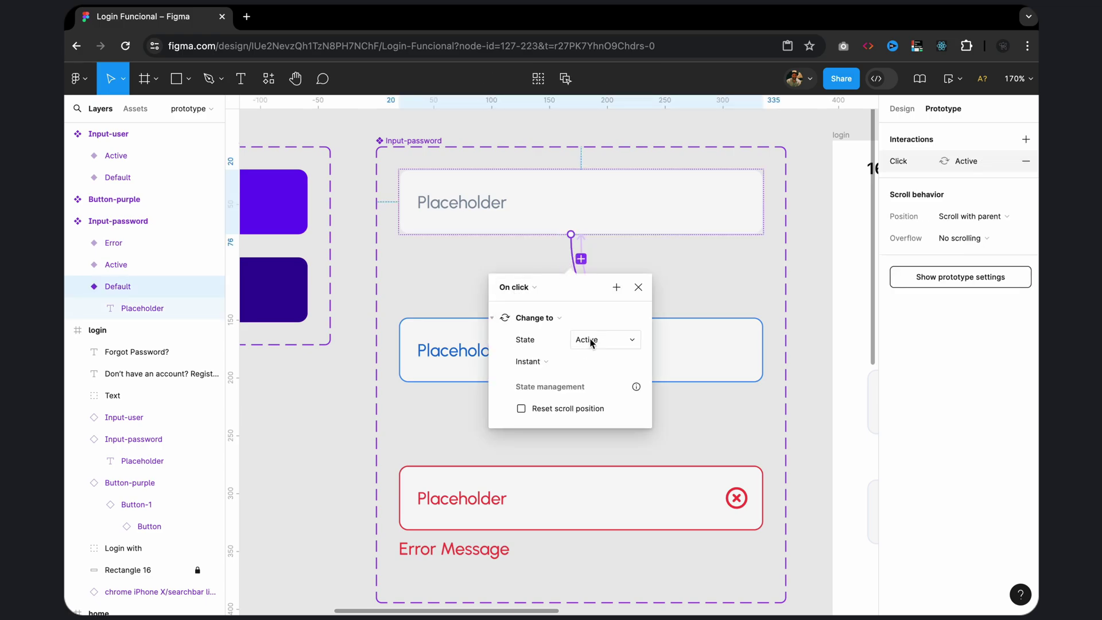
key("Escape")
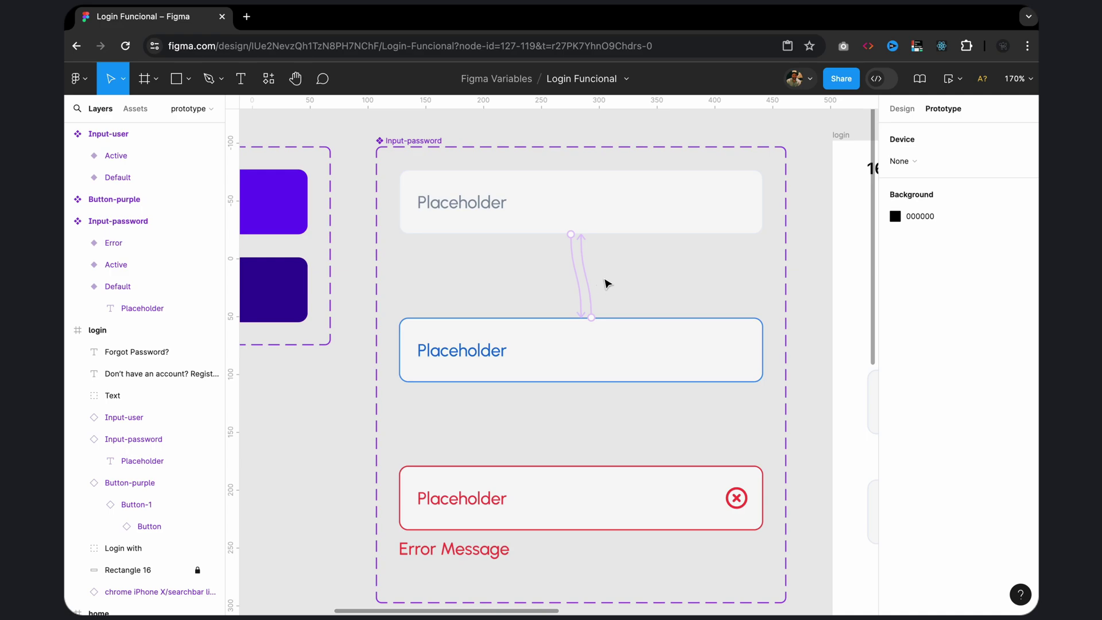
Step: Connect the Login button to the home frame, then select the login frame
scroll(604, 288, "down", 3)
scroll(604, 288, "down", 2)
scroll(604, 288, "down", 5)
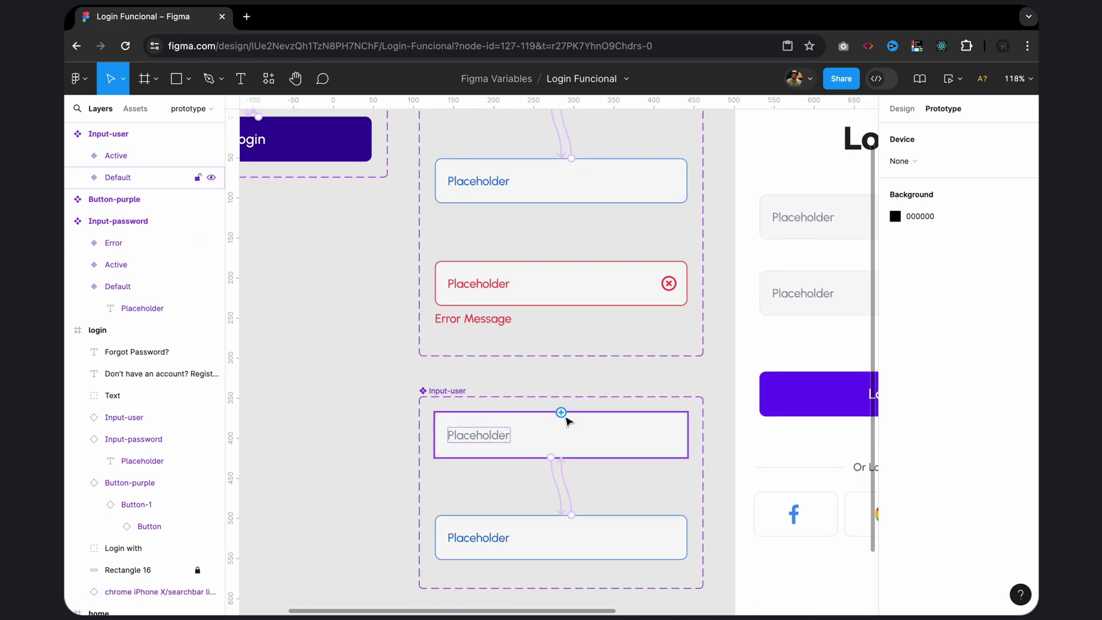
scroll(562, 442, "down", 3)
scroll(561, 442, "right", 3)
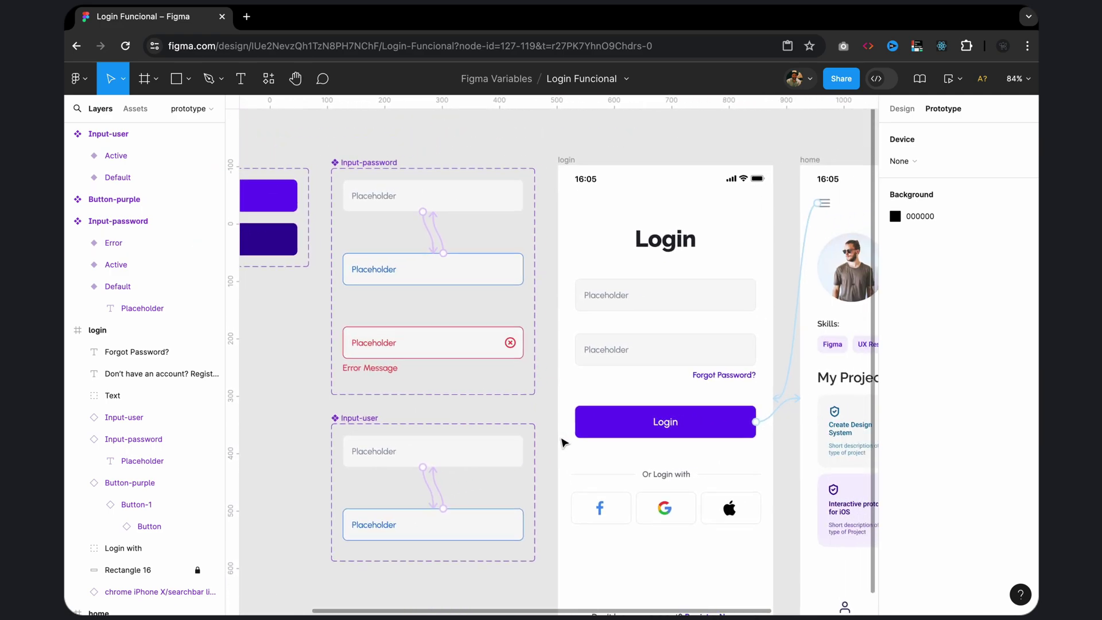
scroll(561, 442, "right", 3)
scroll(561, 442, "right", 2)
scroll(563, 442, "left", 2)
scroll(563, 442, "down", 1)
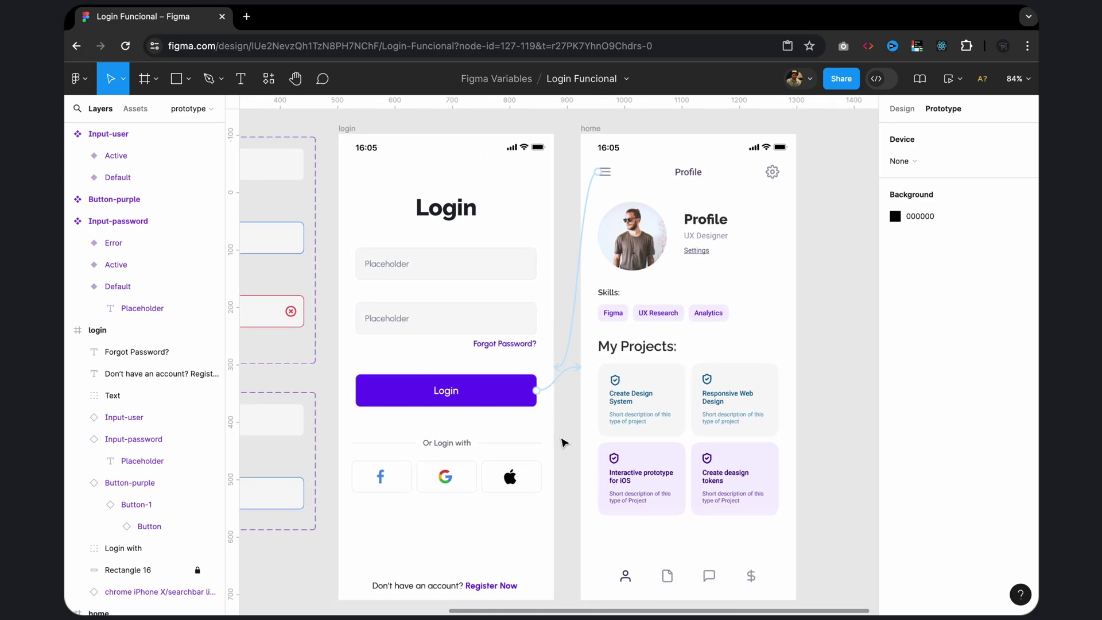
scroll(563, 442, "left", 1)
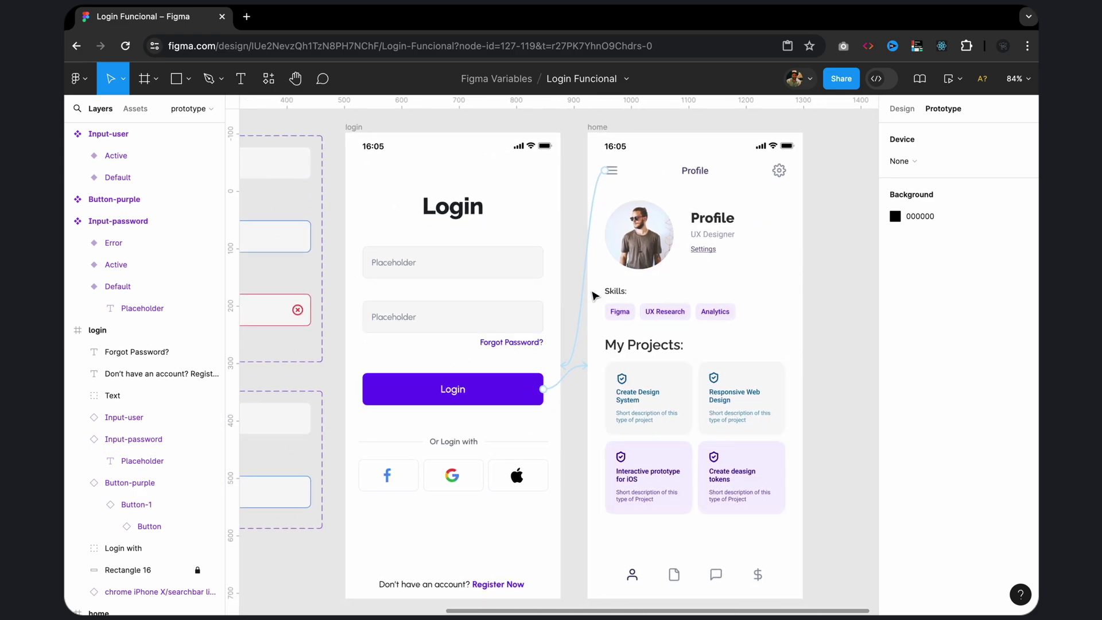
mouse_move(446, 390)
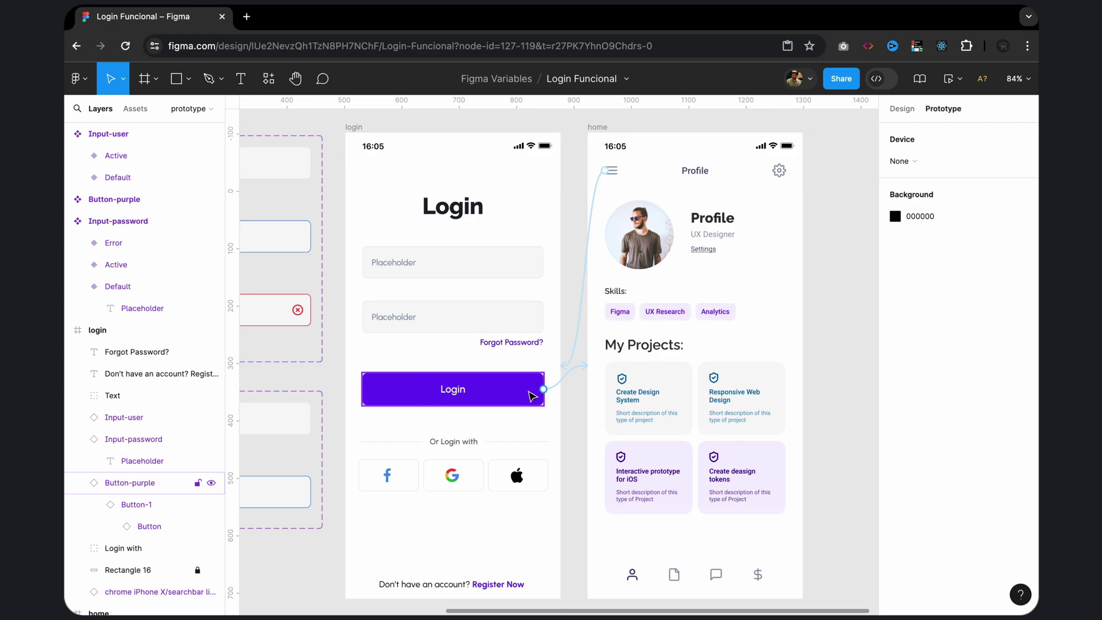
left_click_drag(549, 388, 577, 372)
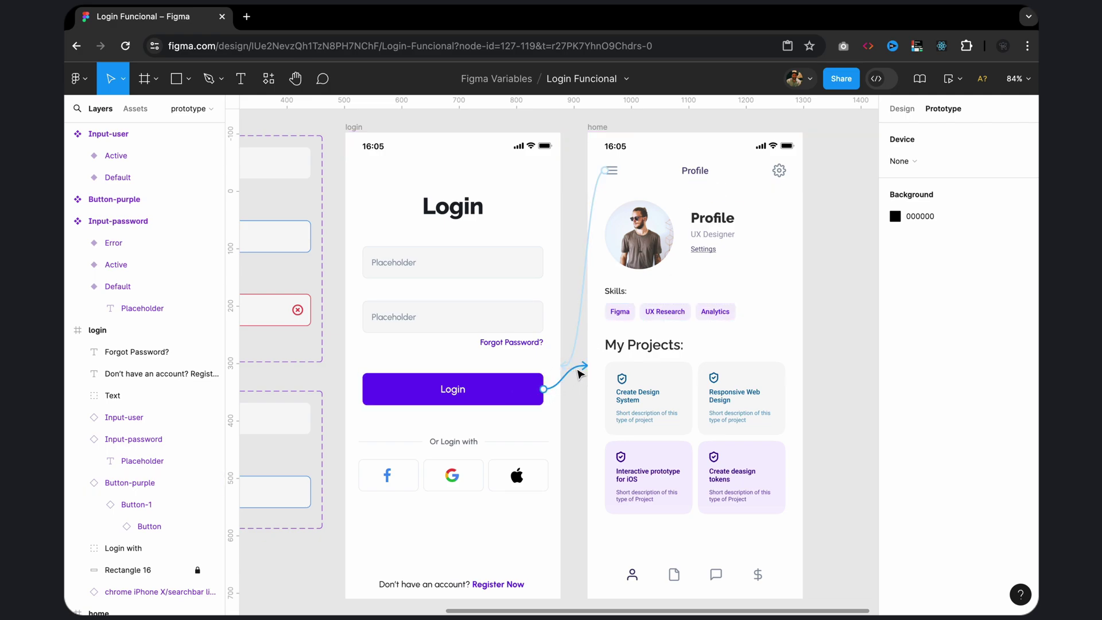
left_click_drag(577, 372, 600, 175)
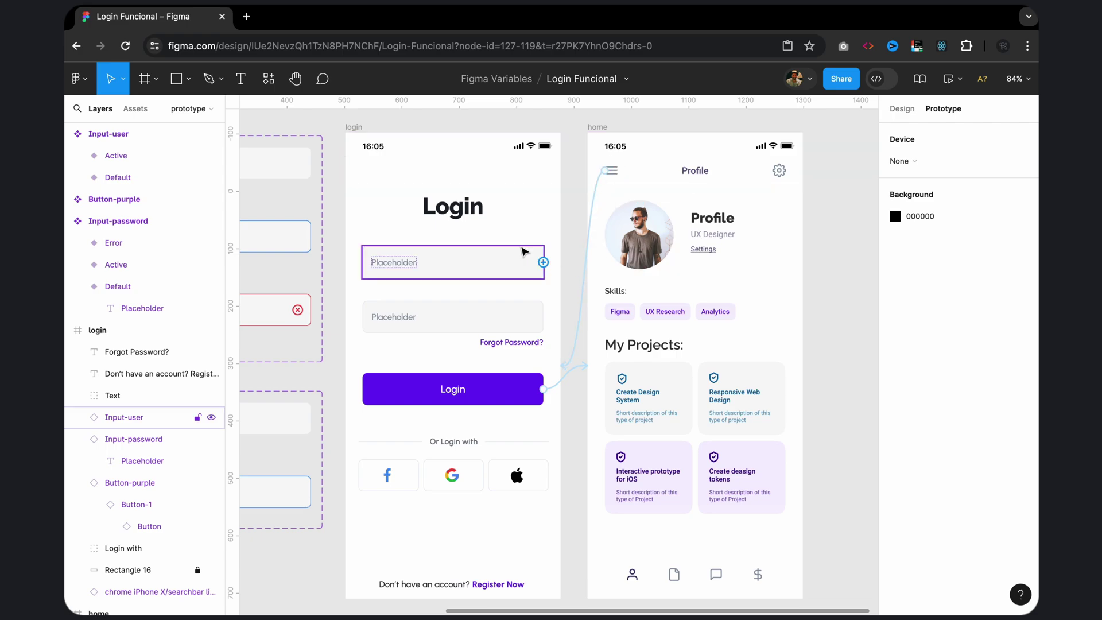
left_click(356, 127)
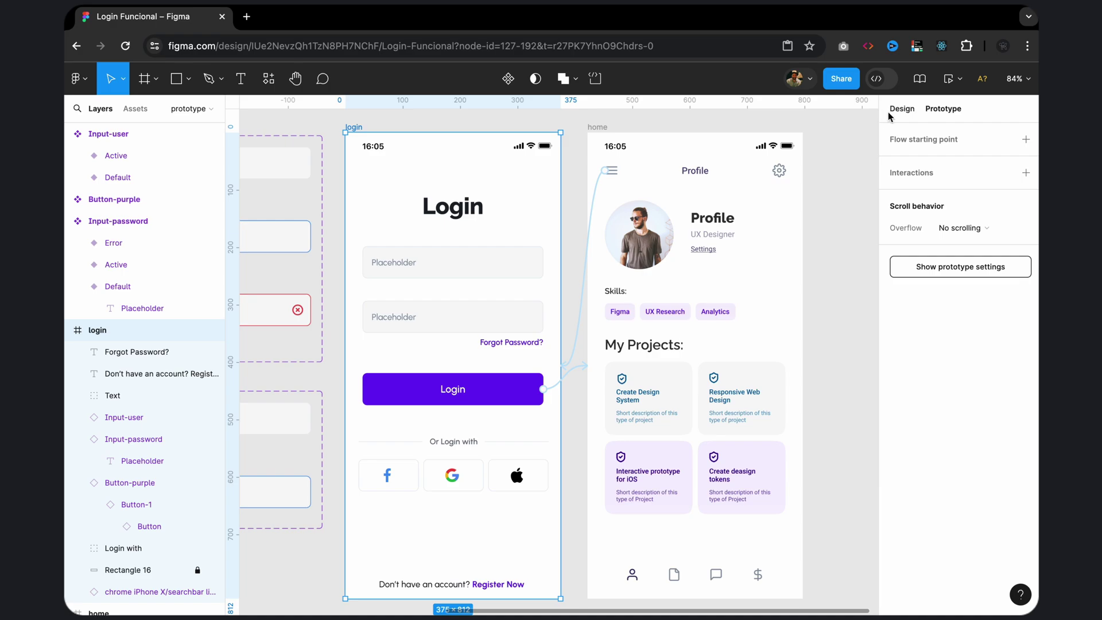
left_click(949, 86)
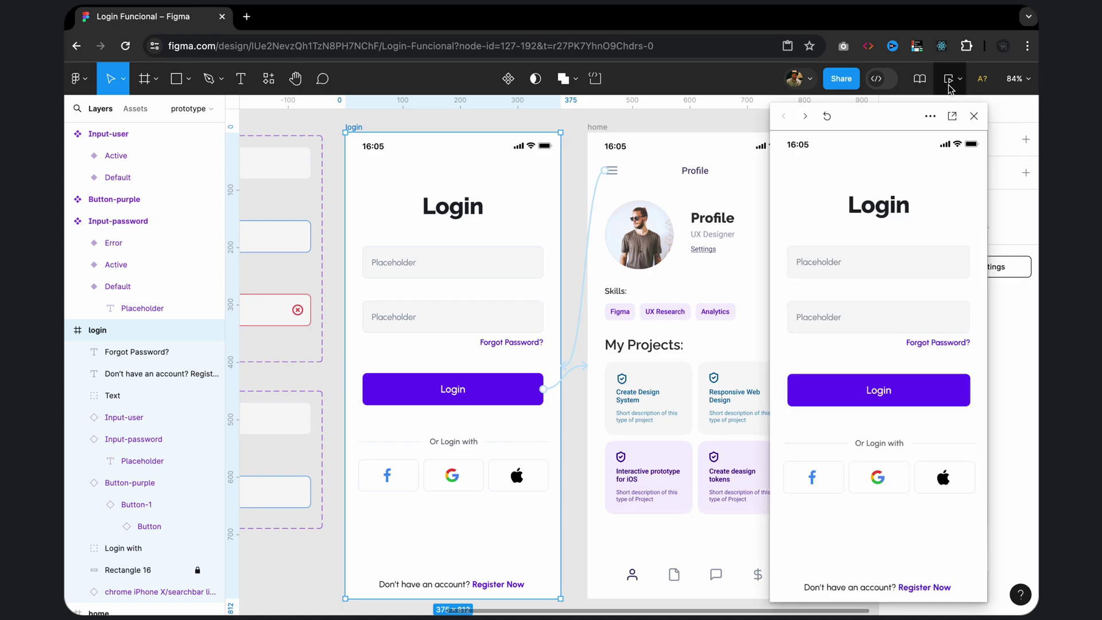
left_click(912, 158)
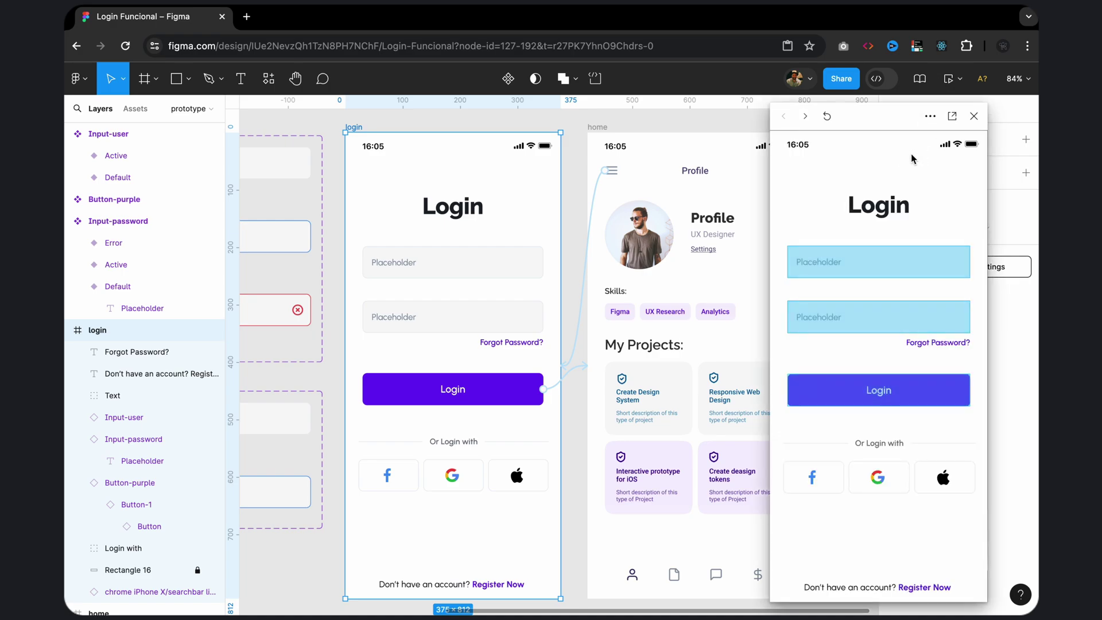
left_click(873, 266)
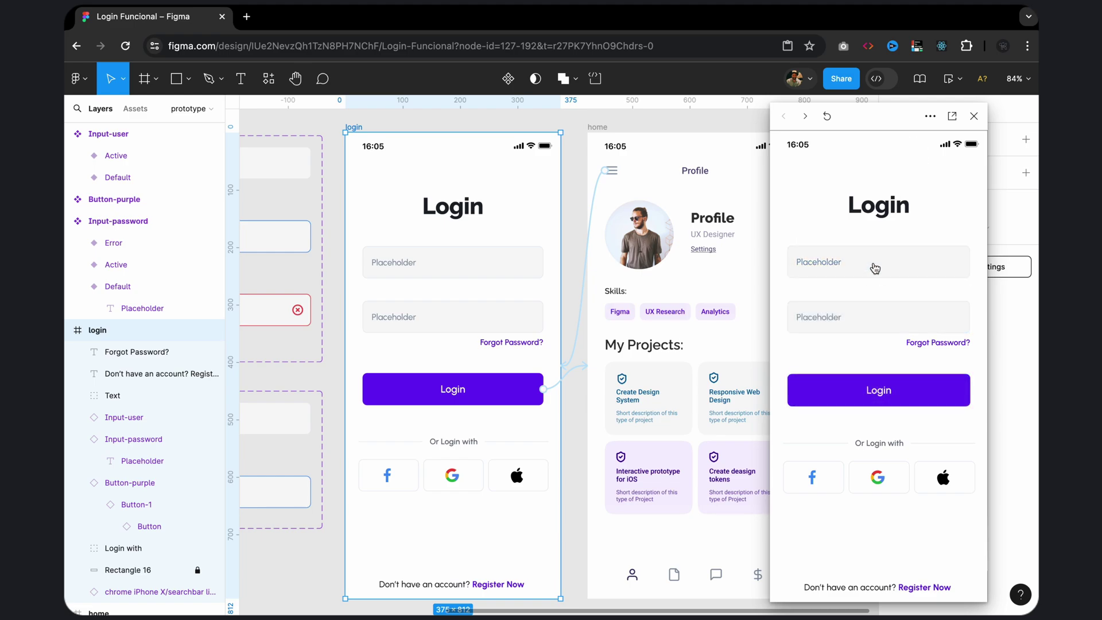
left_click(875, 313)
left_click(876, 313)
left_click(880, 392)
left_click(880, 392)
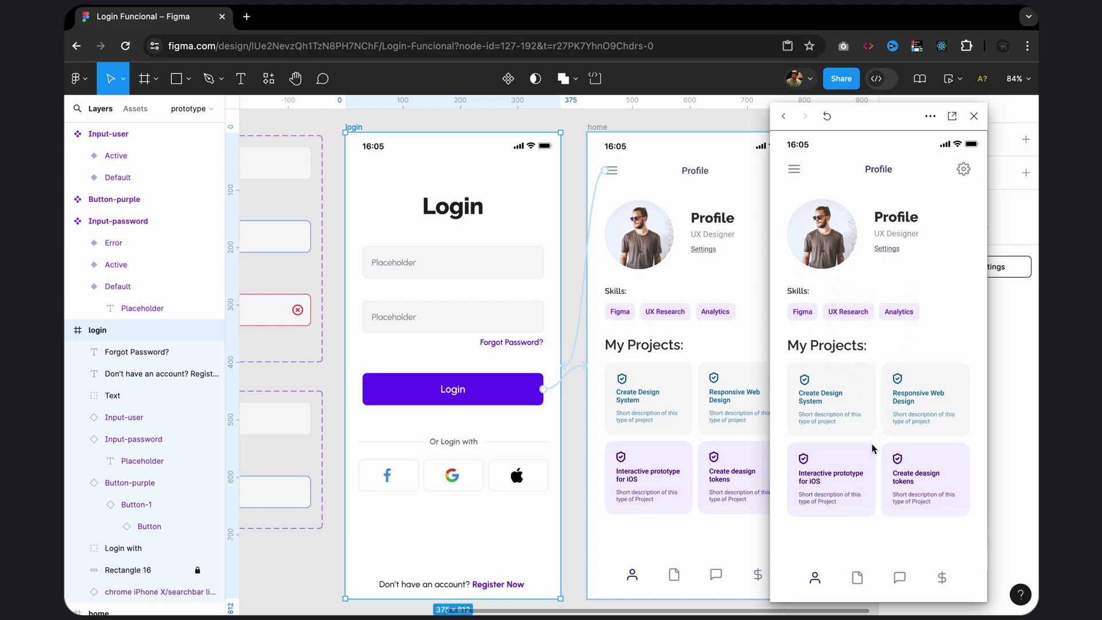
left_click(796, 171)
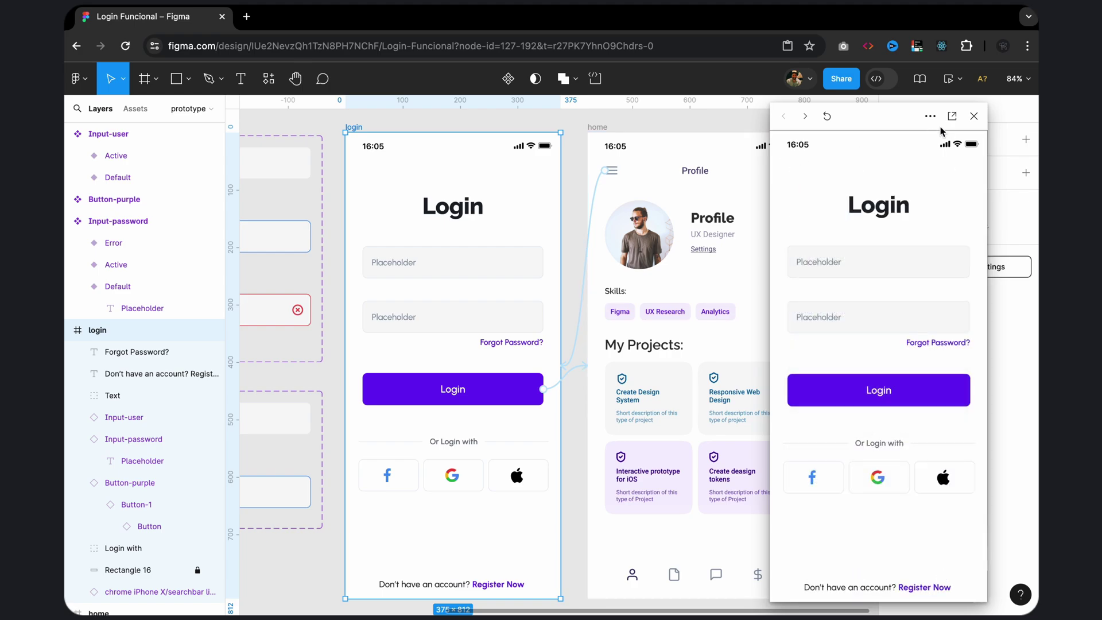
left_click(975, 116)
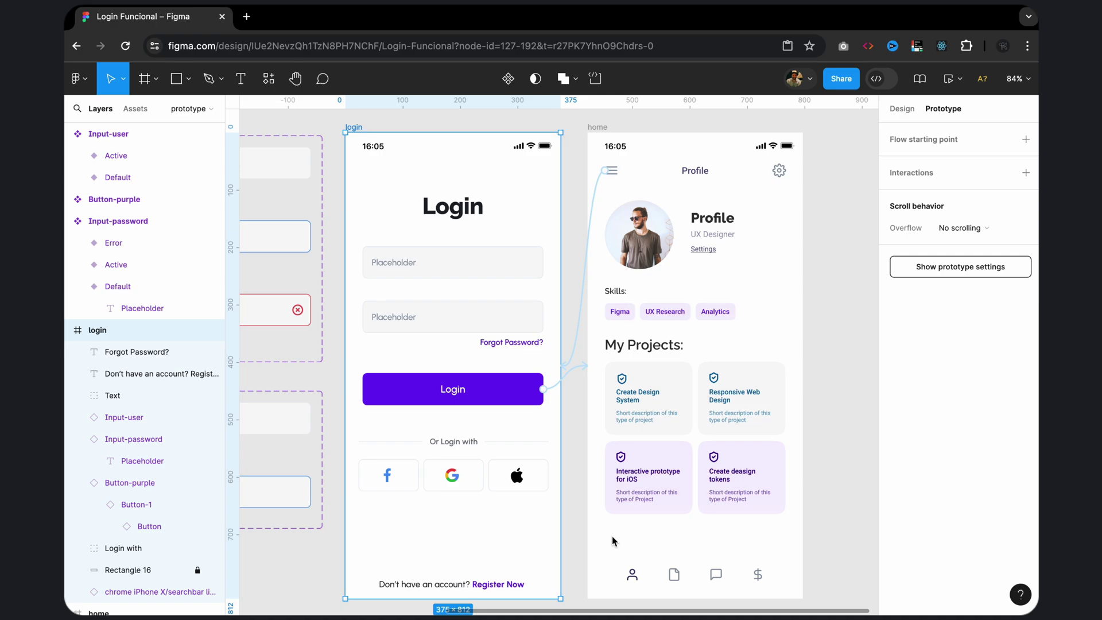
Step: In Local variables, create string variable Placeholder-user with value 'User Name'
left_click(902, 110)
left_click(857, 156)
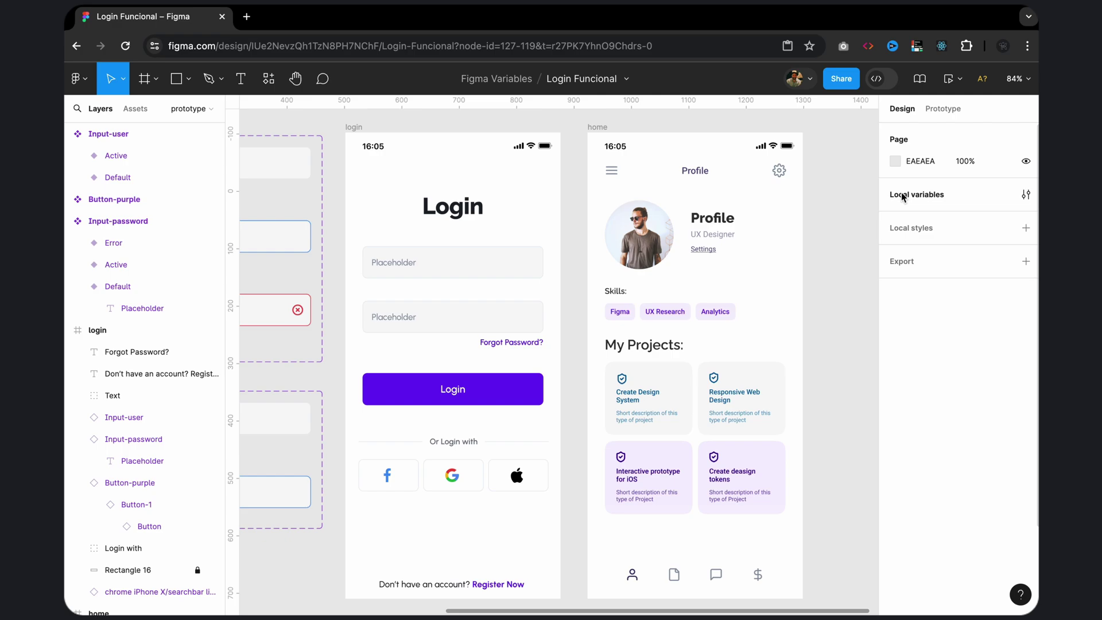
left_click(1026, 196)
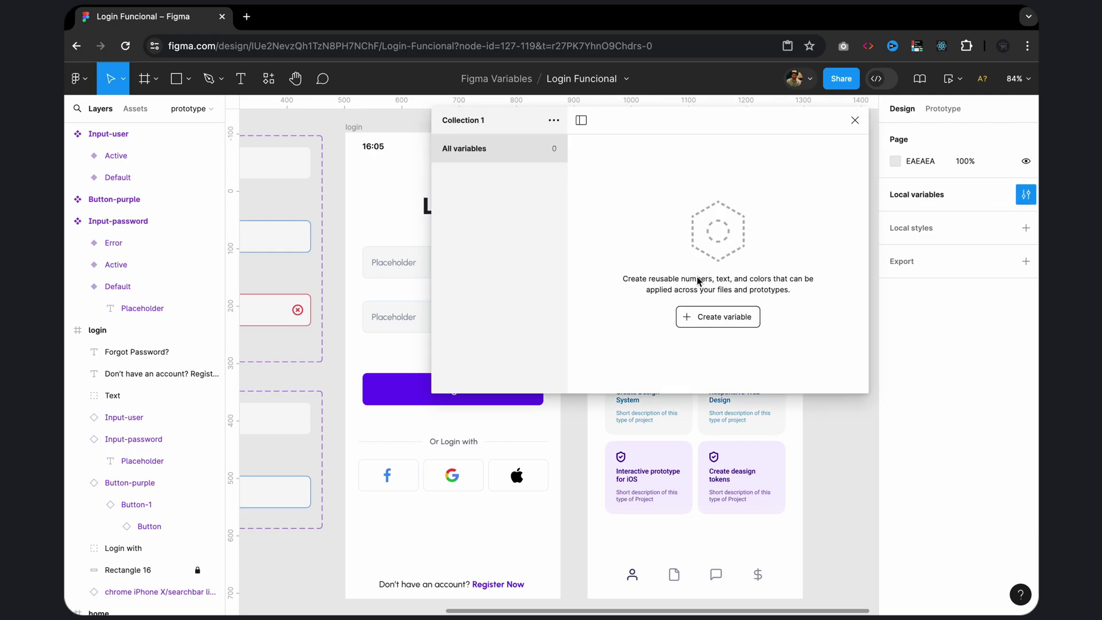
left_click(714, 319)
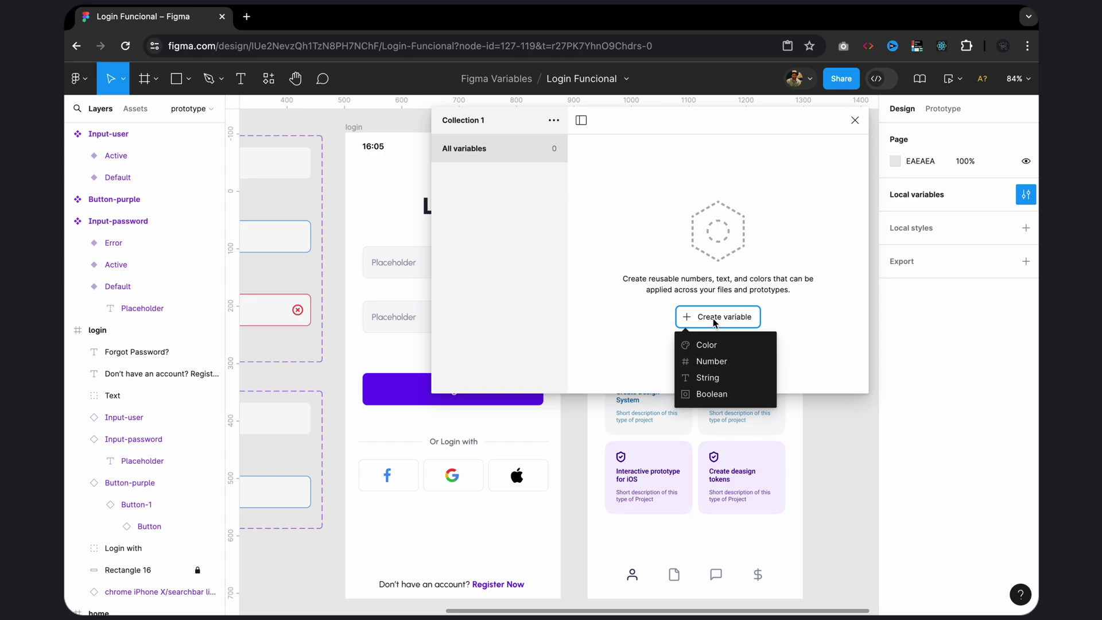
left_click(715, 379)
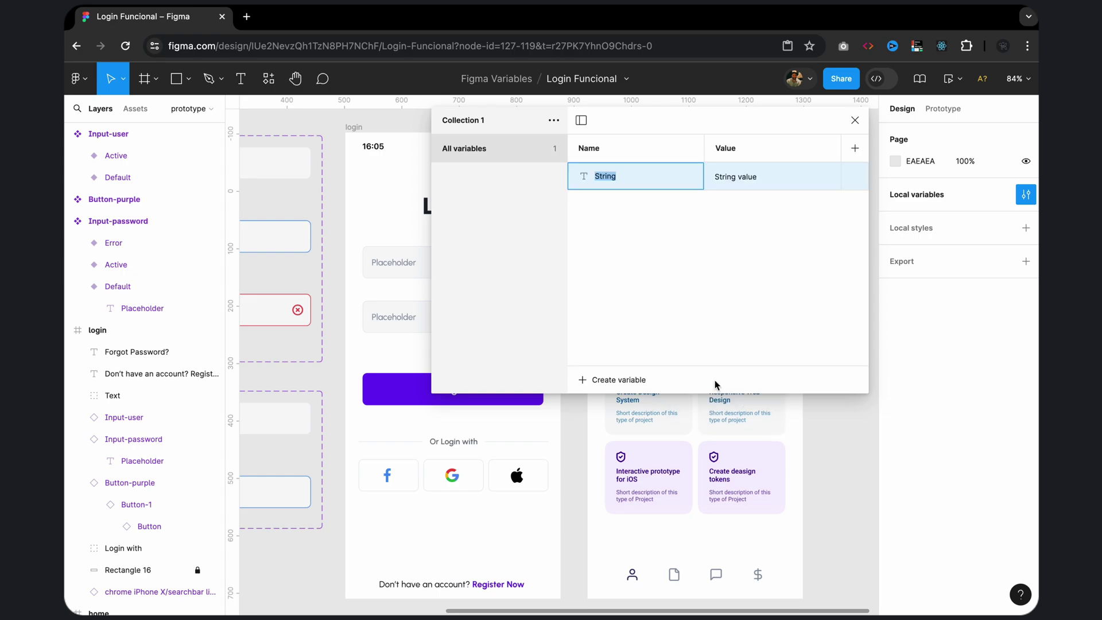
type("Pl")
type("acehold")
type("er-")
type("us")
type("er")
left_click(732, 179)
type("Us")
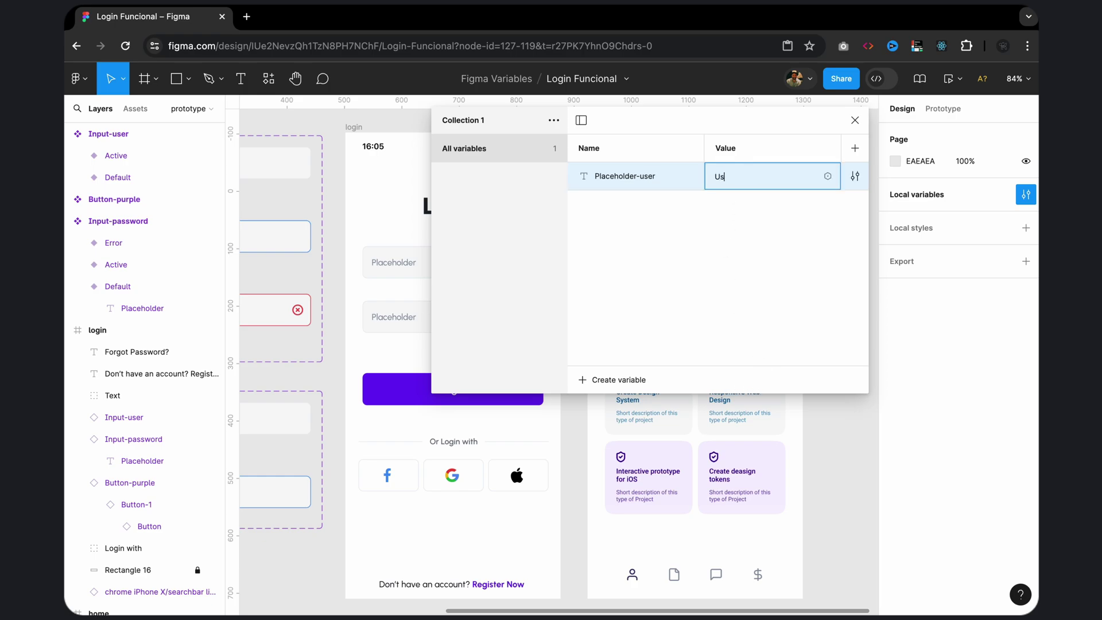
type("er Name")
key("Return")
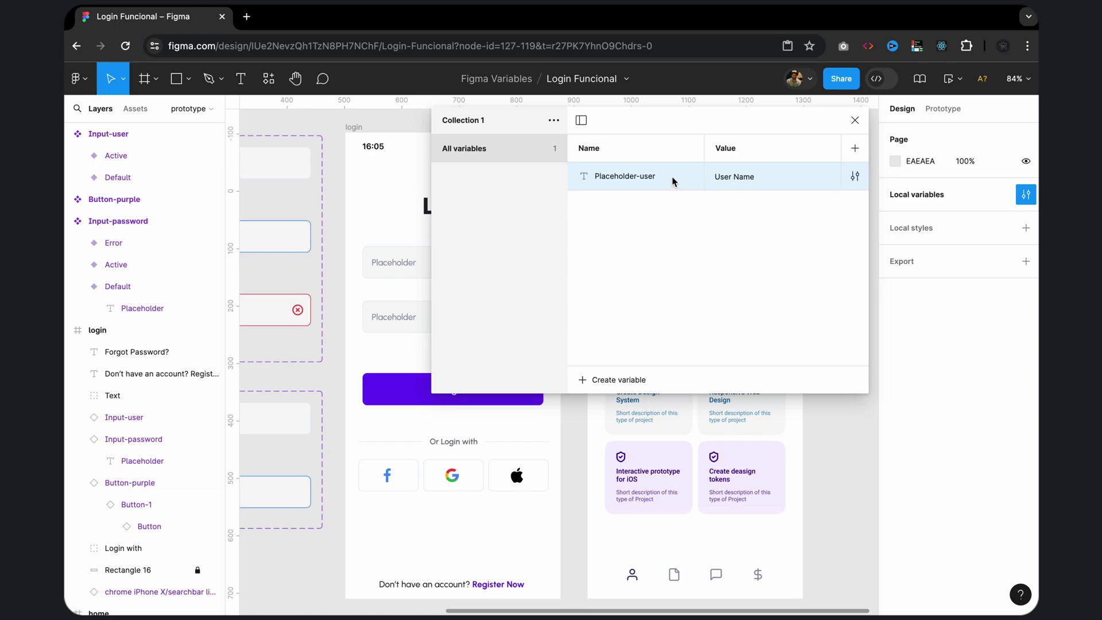
Step: Duplicate it as Placeholder-password with value 'Password'
right_click(673, 179)
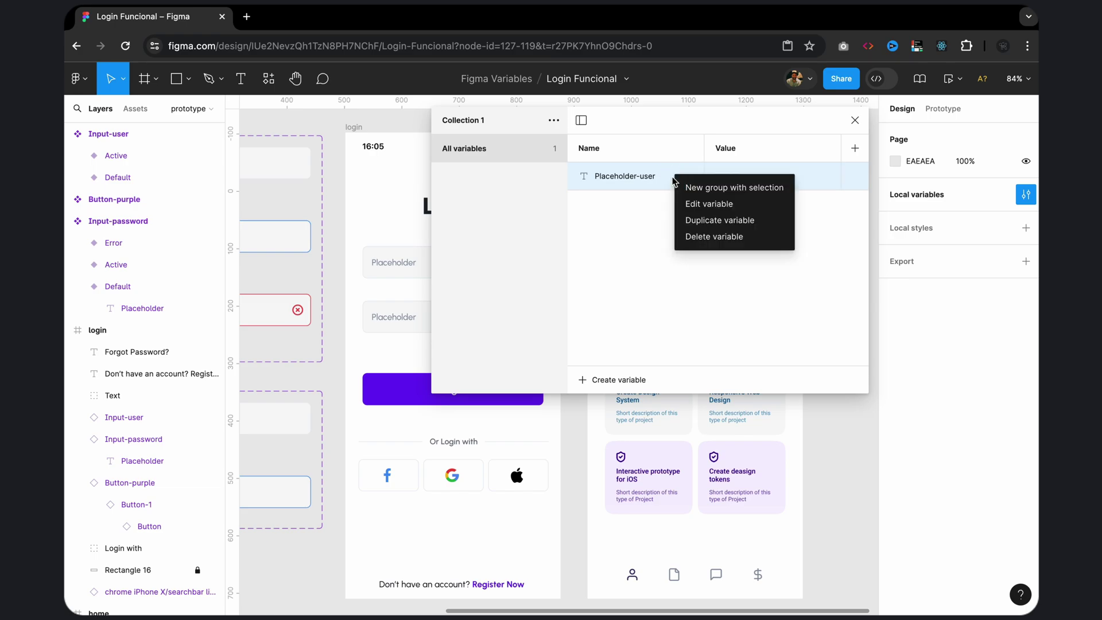
left_click(698, 221)
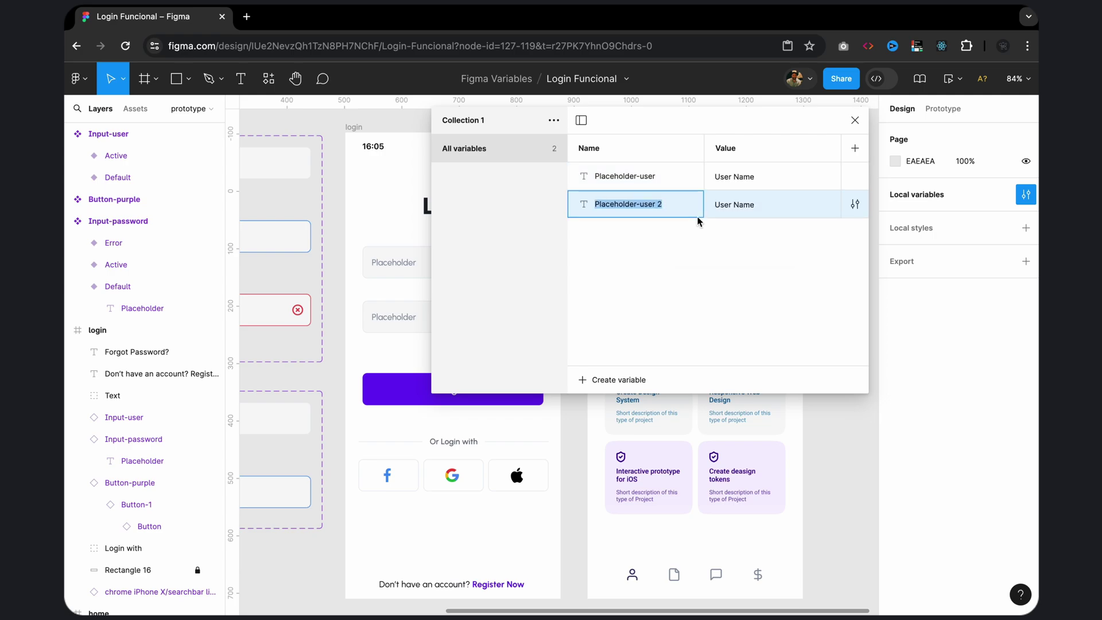
key("Right")
key("BackSpace")
key("BackSpace")
key("BackSpace")
key("BackSpace")
type("passwo")
type("rd")
left_click(741, 200)
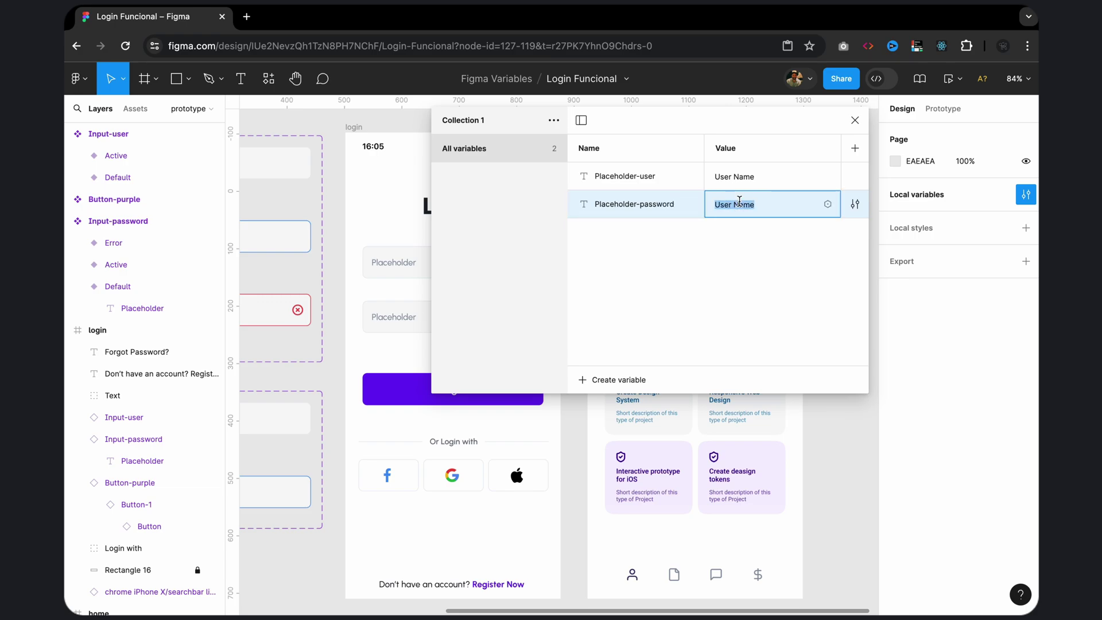
type("Passw")
type("ord")
left_click(693, 213)
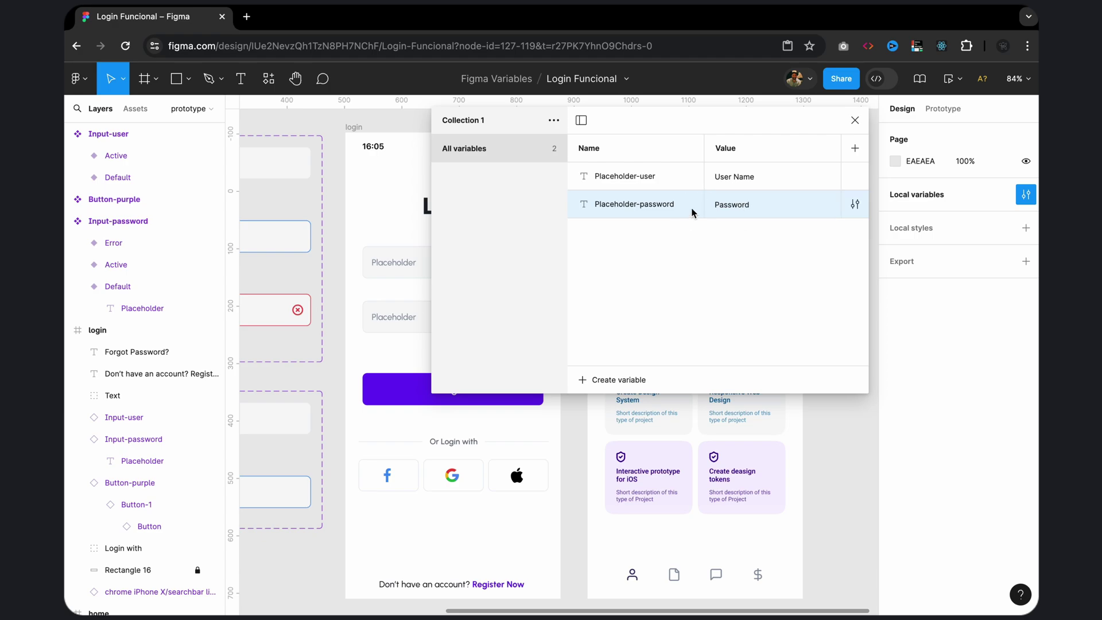
Step: Duplicate it as a variable named Password holding the test password
right_click(693, 213)
left_click(712, 251)
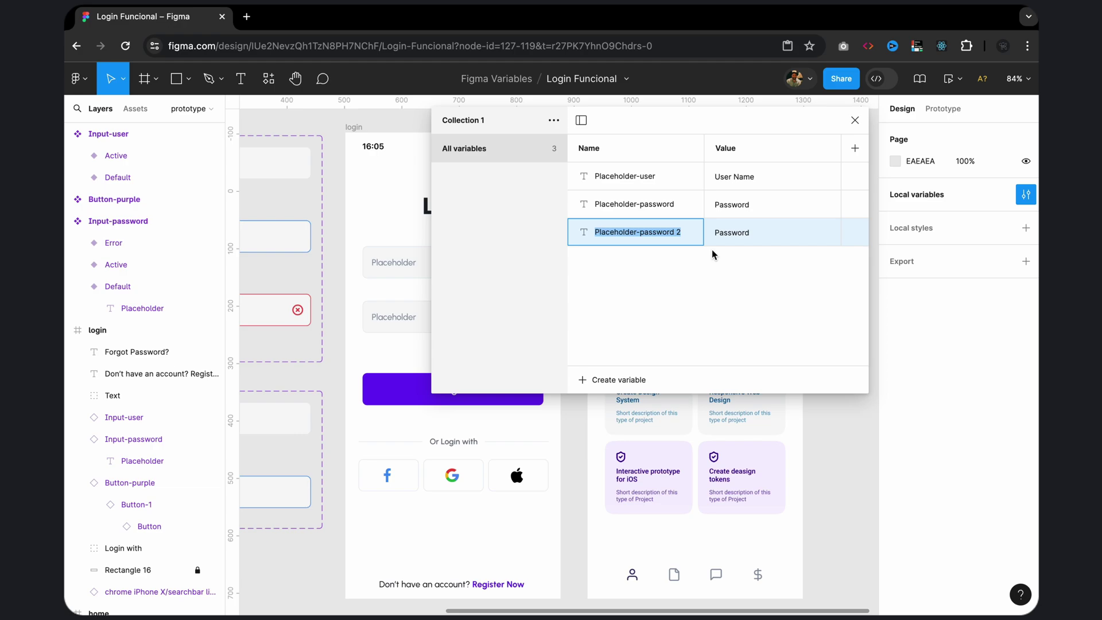
type("Passwor")
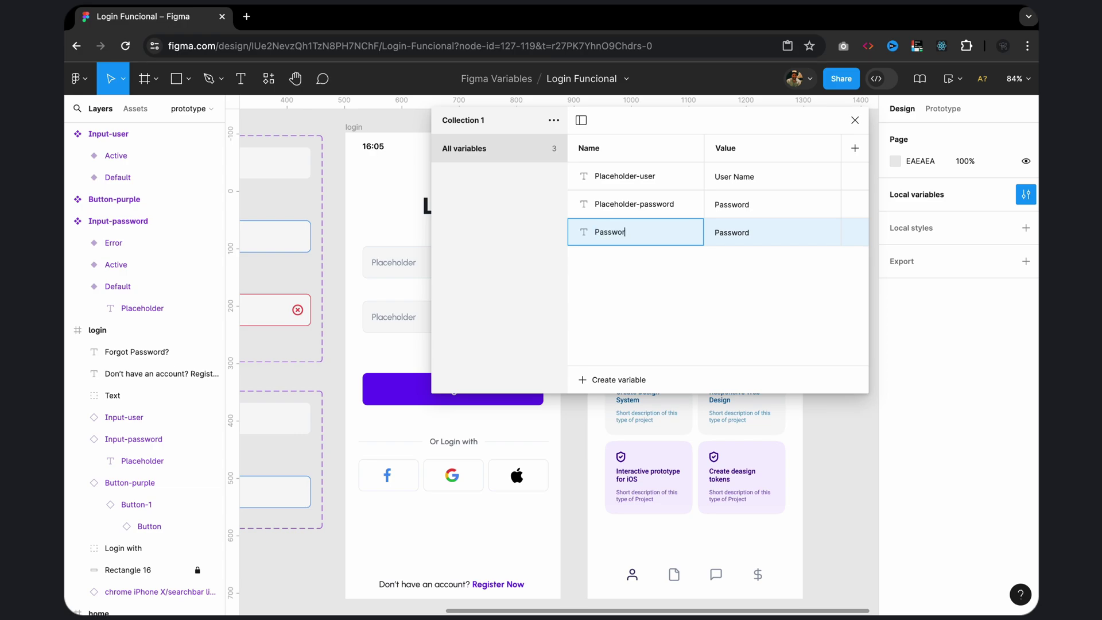
type("d")
double_click(743, 232)
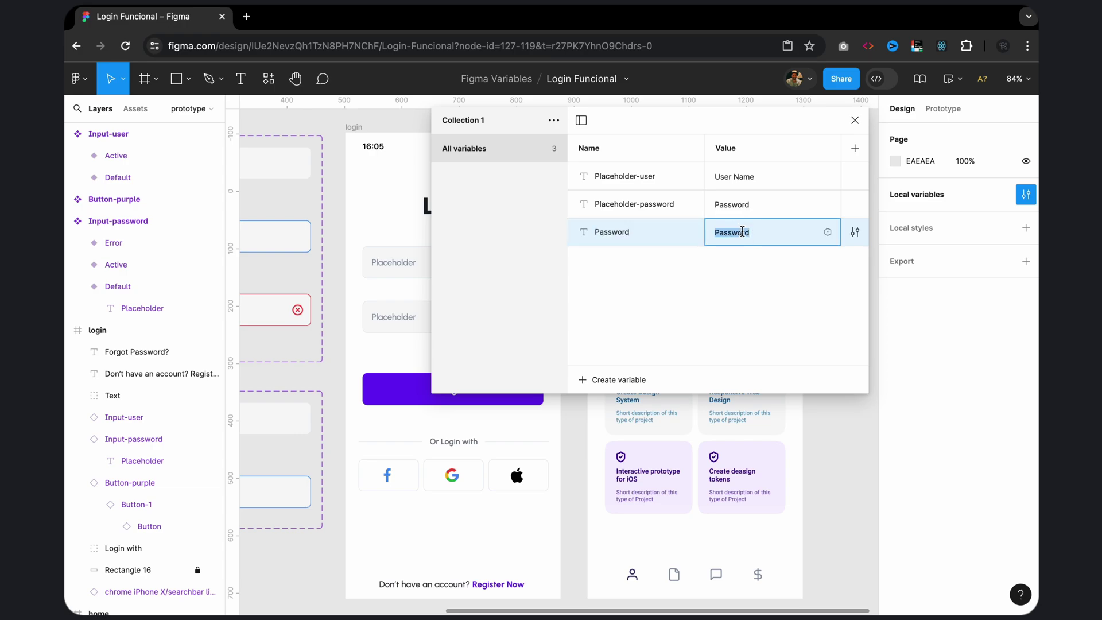
type("aabb")
key("Return")
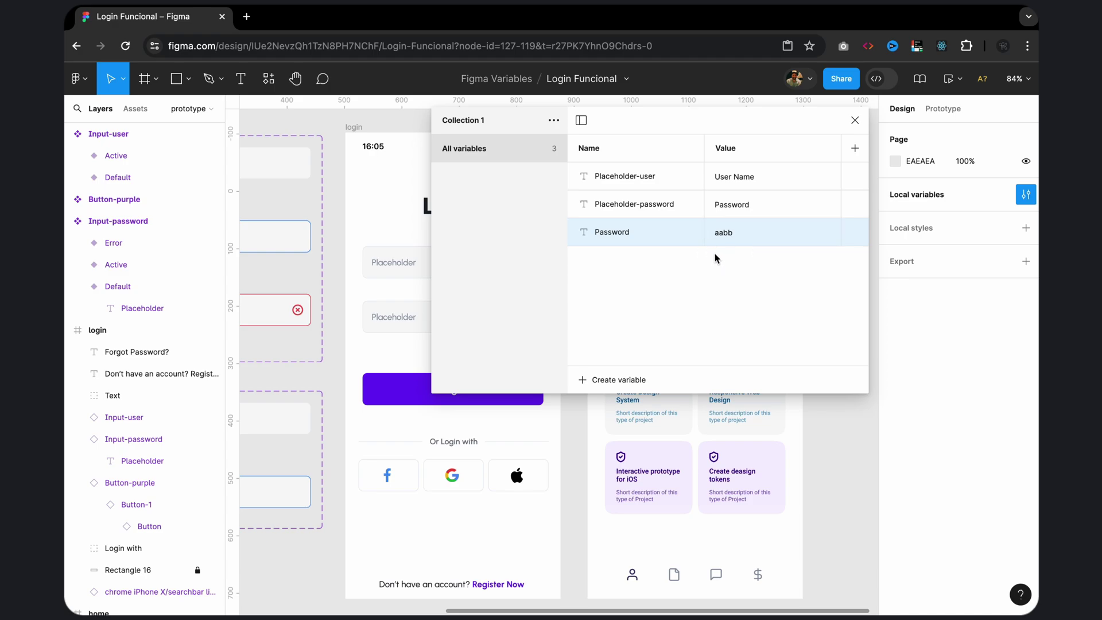
Step: Duplicate it as State with value 'Default' and close the variables window
right_click(661, 233)
left_click(678, 276)
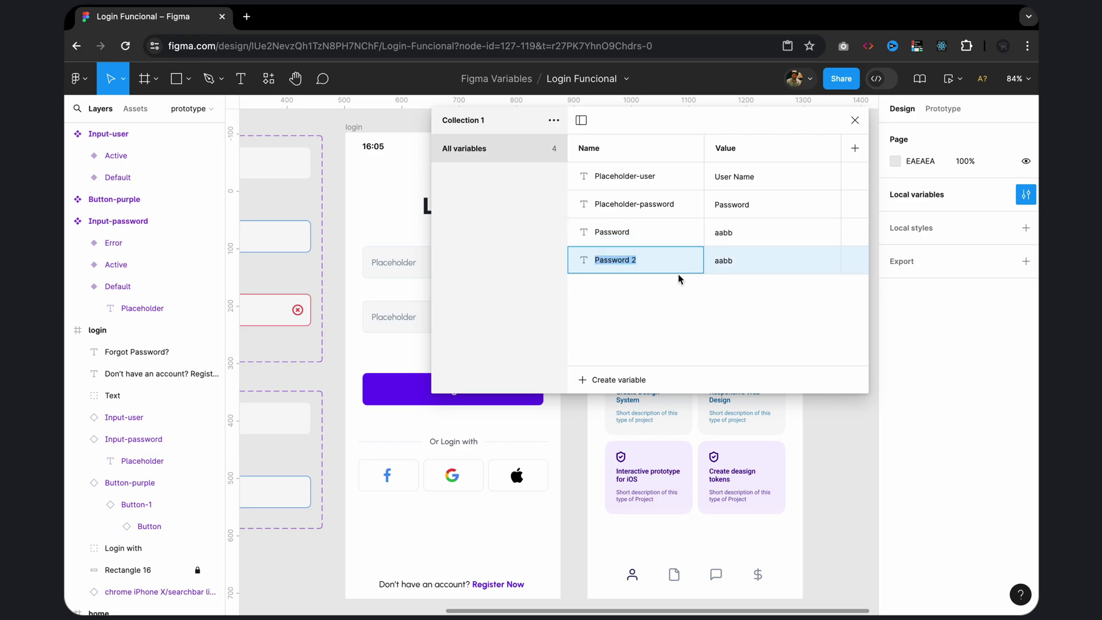
type("S")
type("tate")
left_click(729, 260)
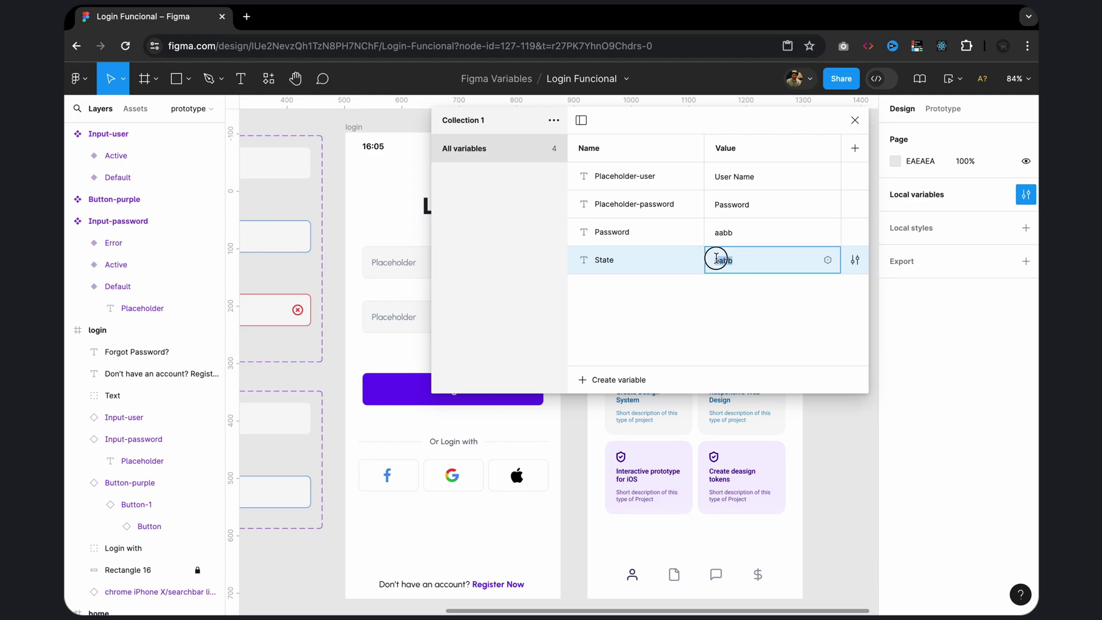
type("Defau")
type("lt")
key("Return")
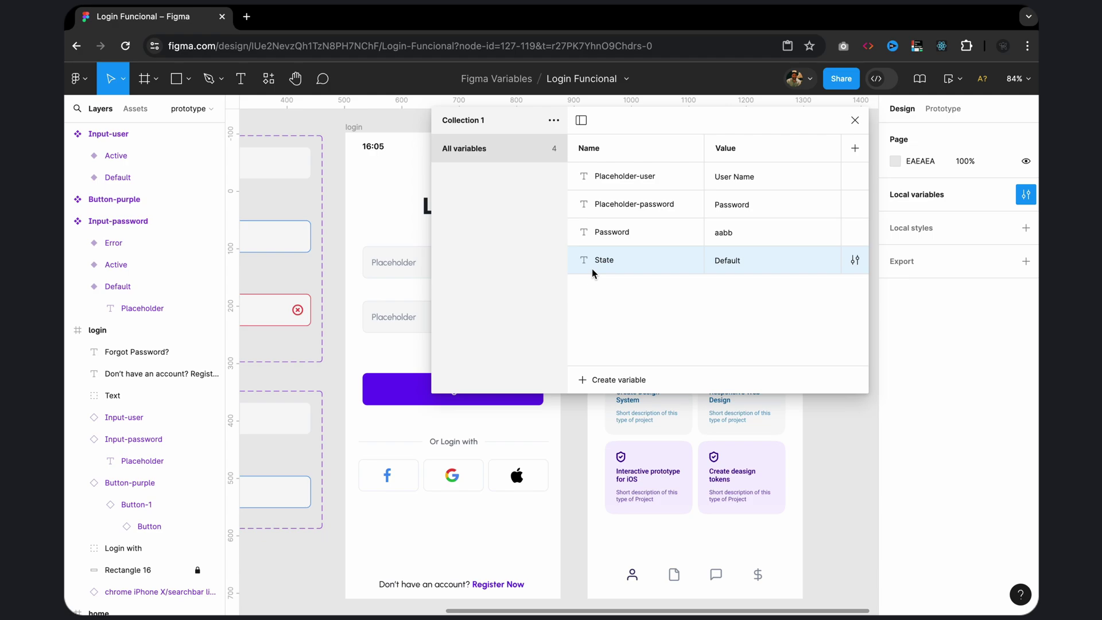
left_click(855, 120)
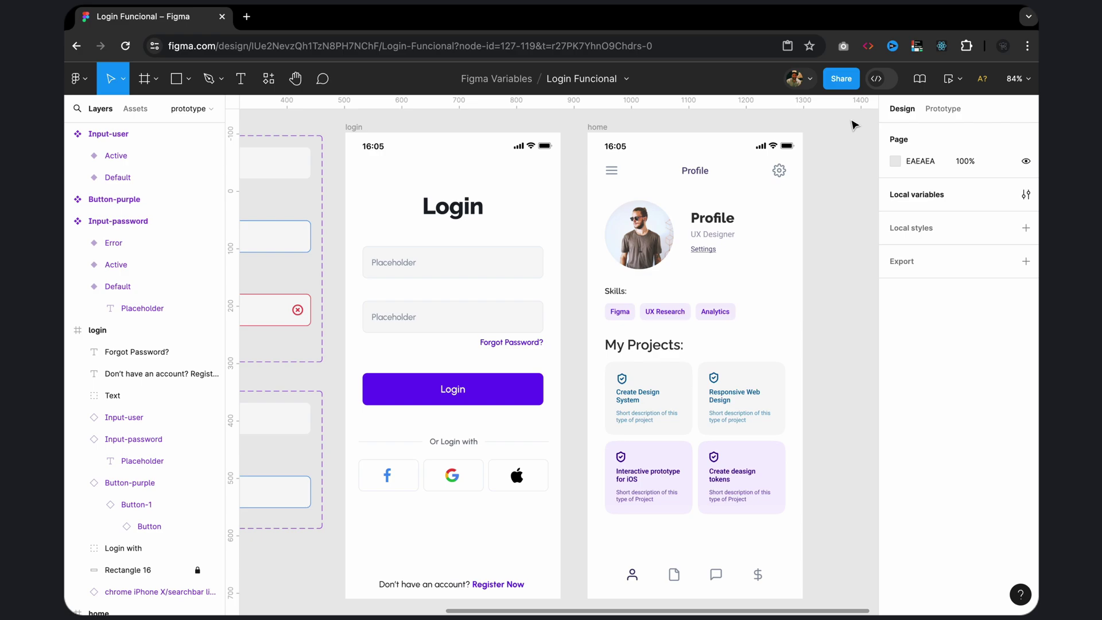
Step: Bind the username field's placeholder text to the Placeholder-user variable
scroll(693, 190, "left", 5)
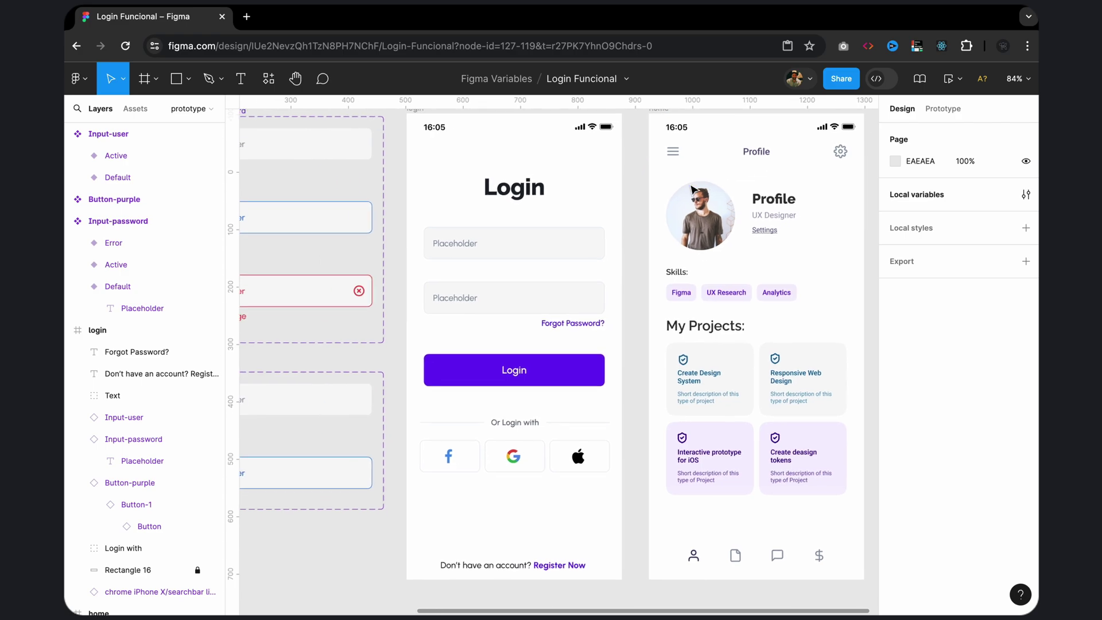
scroll(694, 189, "down", 2)
left_click(566, 218)
double_click(546, 216)
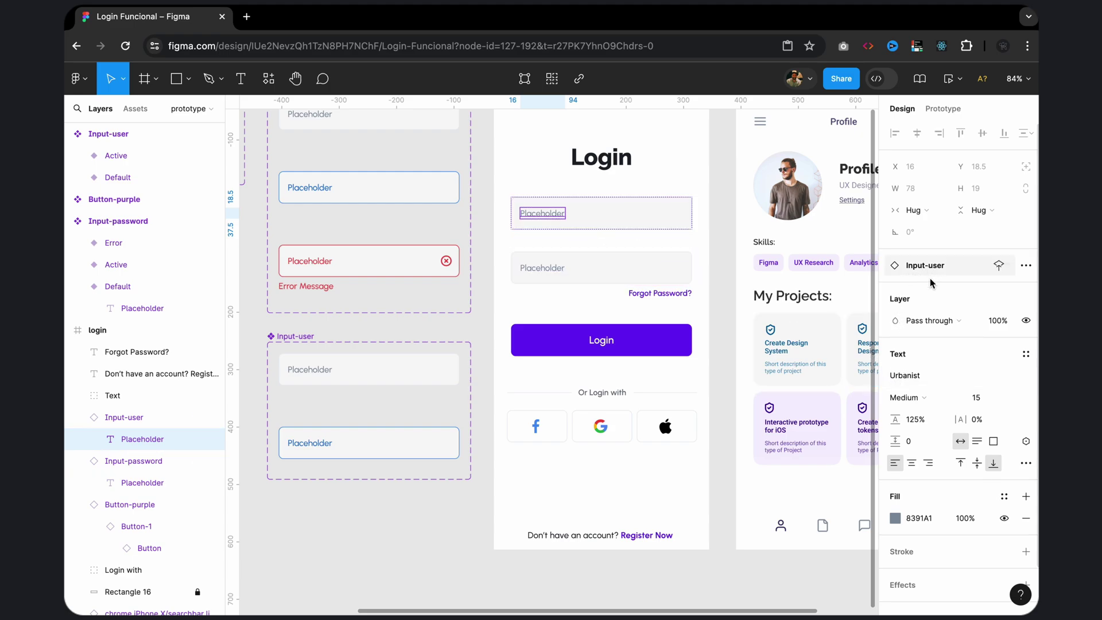
left_click(1027, 442)
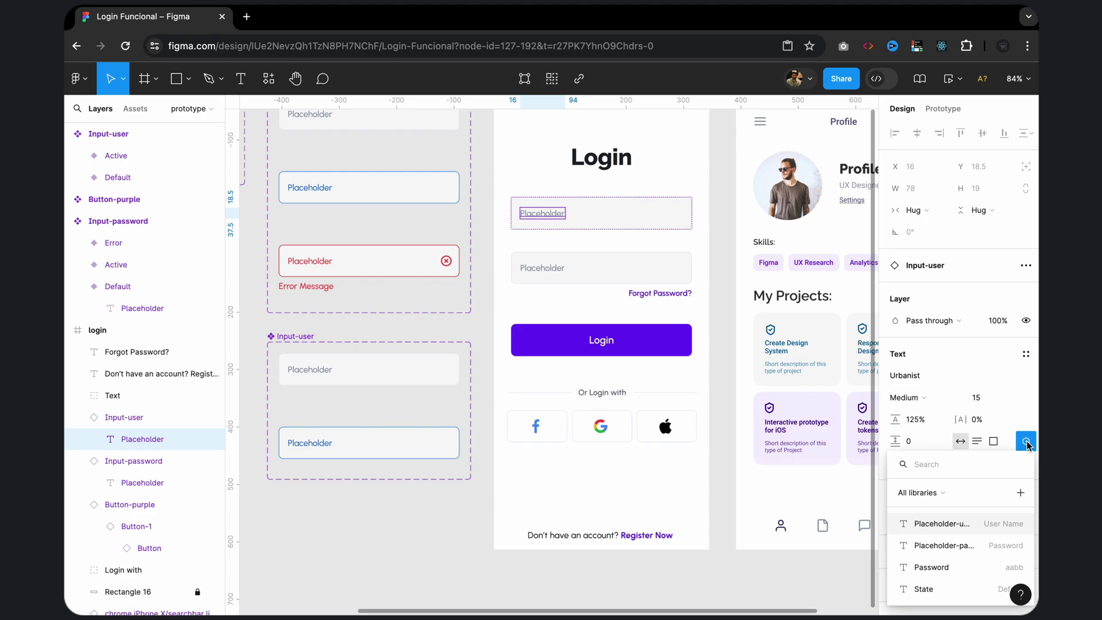
left_click(945, 524)
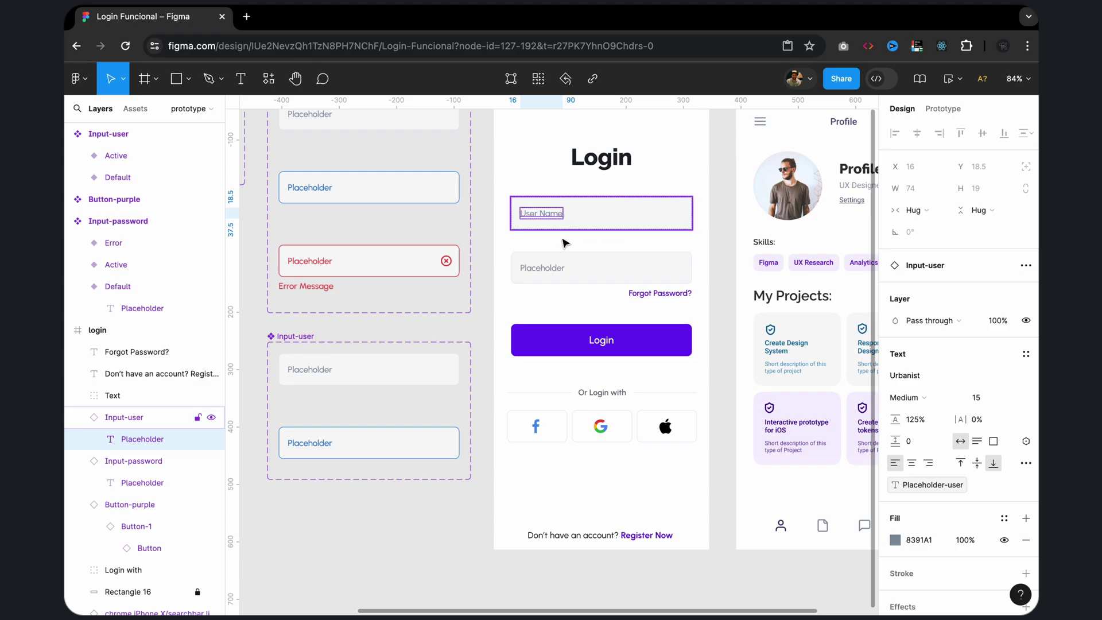
Step: Bind the password field's placeholder text to Placeholder-password and deselect
double_click(550, 269)
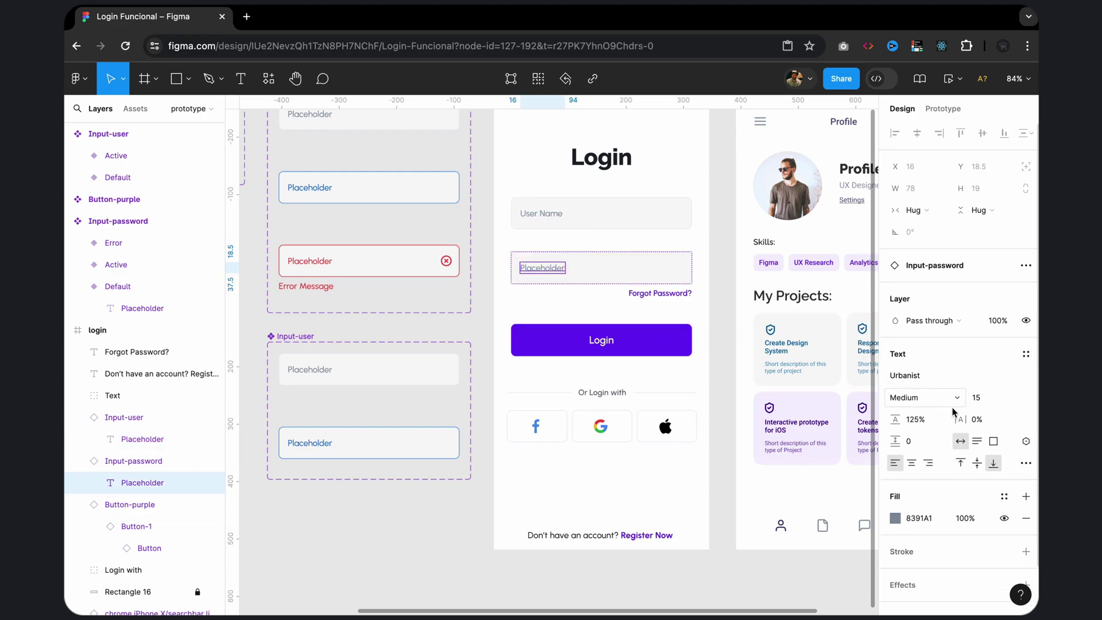
left_click(1027, 442)
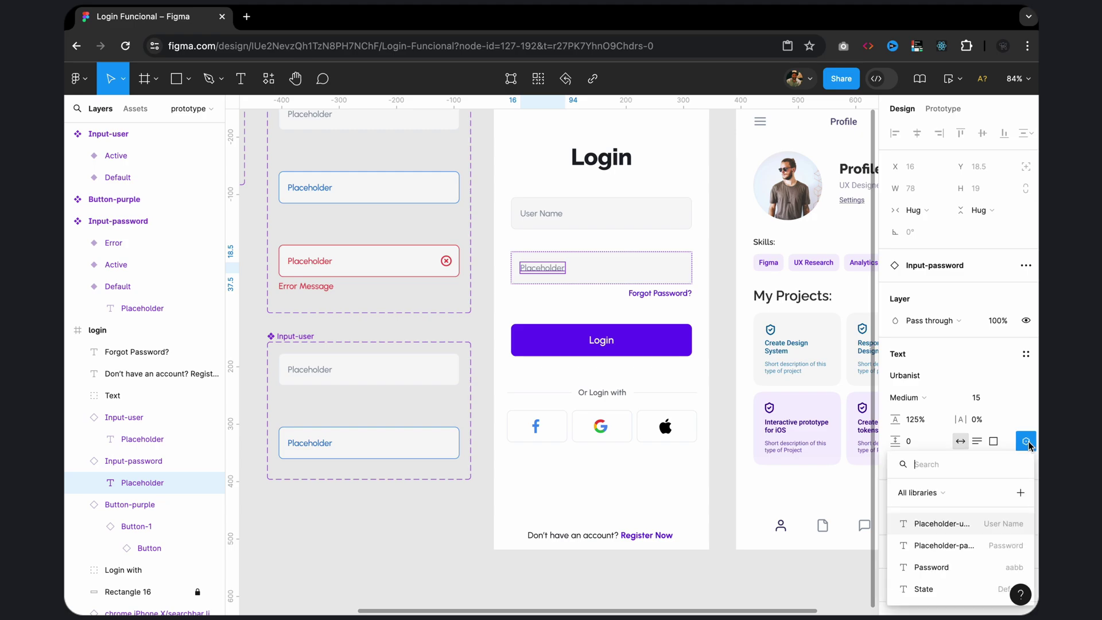
left_click(942, 548)
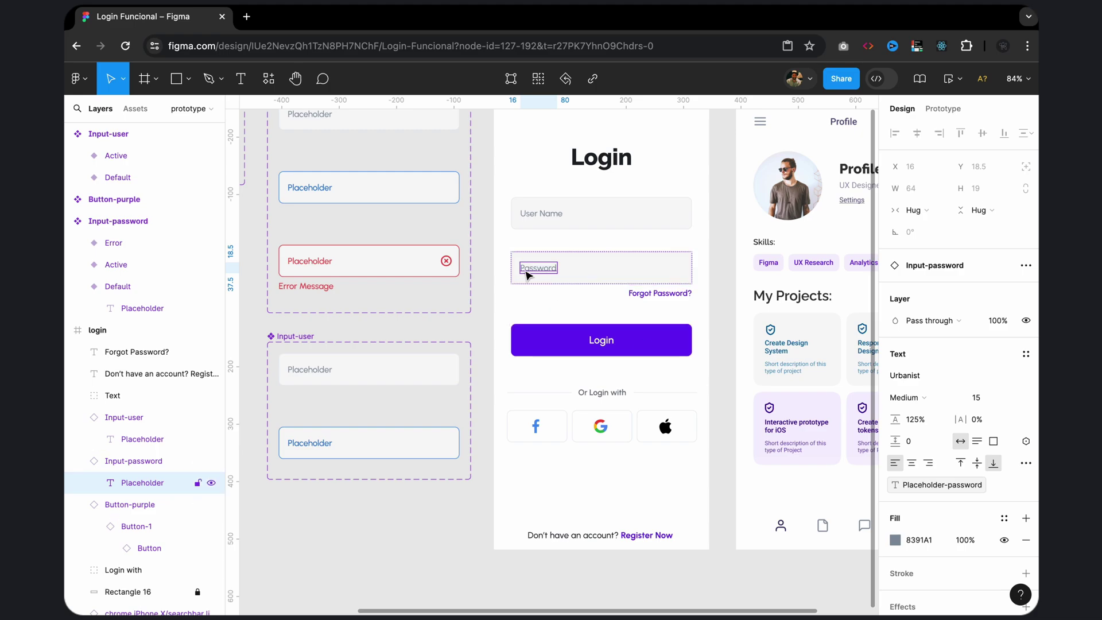
left_click(716, 262)
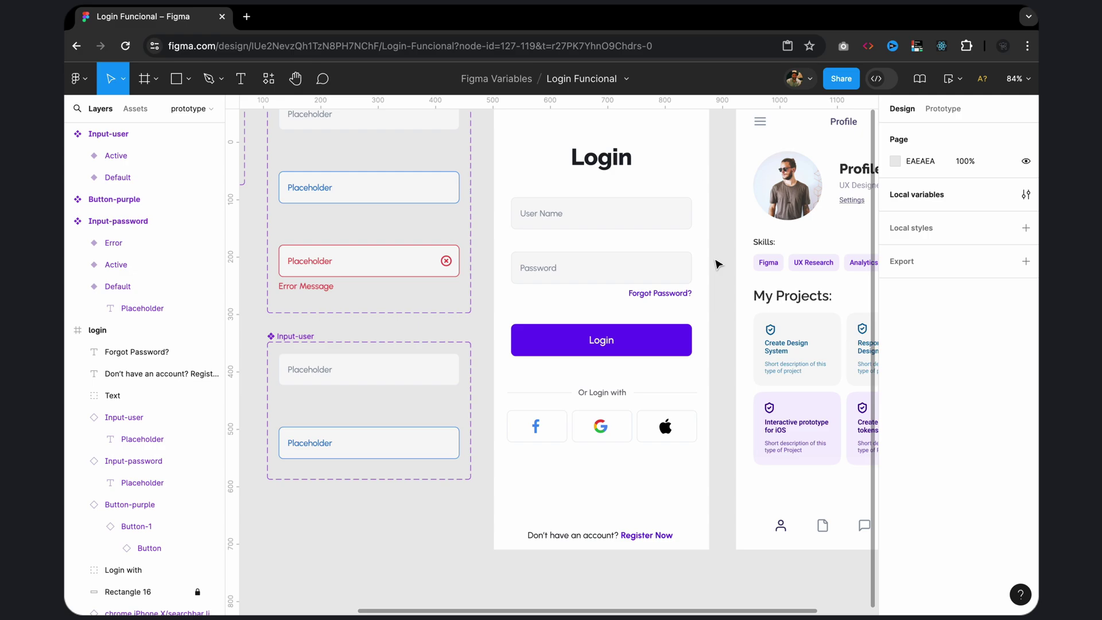
scroll(718, 264, "up", 2)
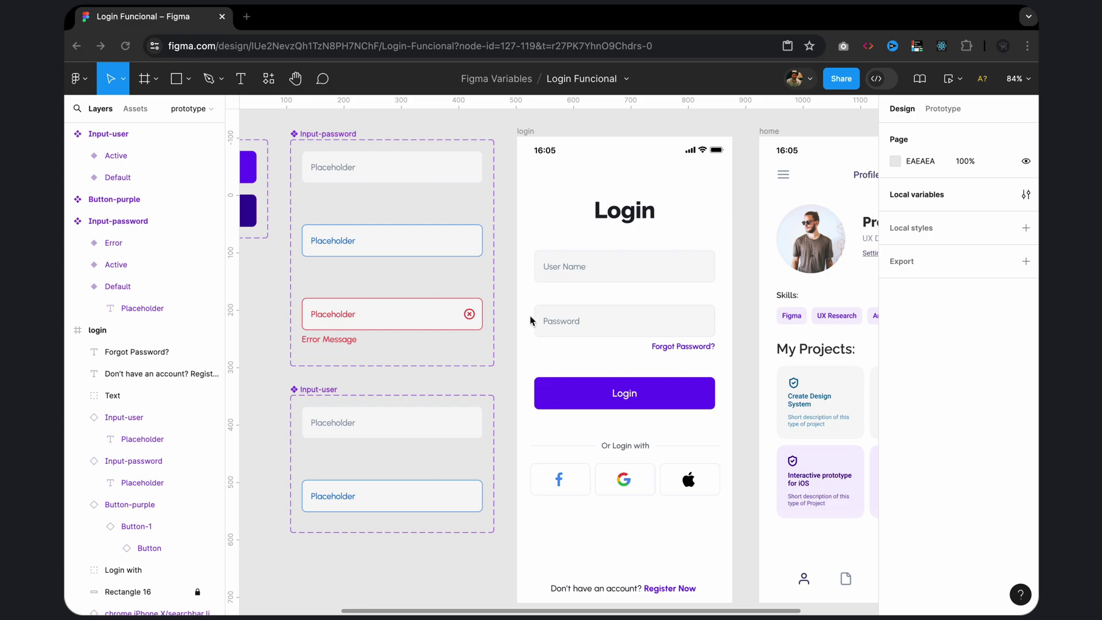
Step: Select the Active-state variant in the Input-password component set
left_click(451, 244)
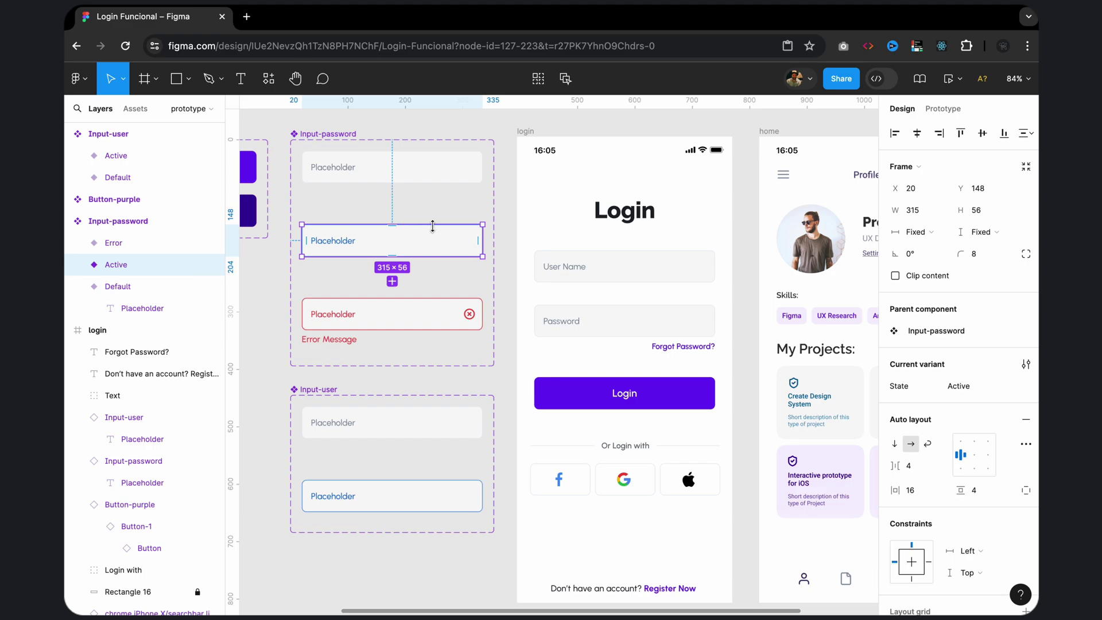
Step: Add a Key/Gamepad 'A' interaction with a Conditional action to the Active password input
left_click(943, 110)
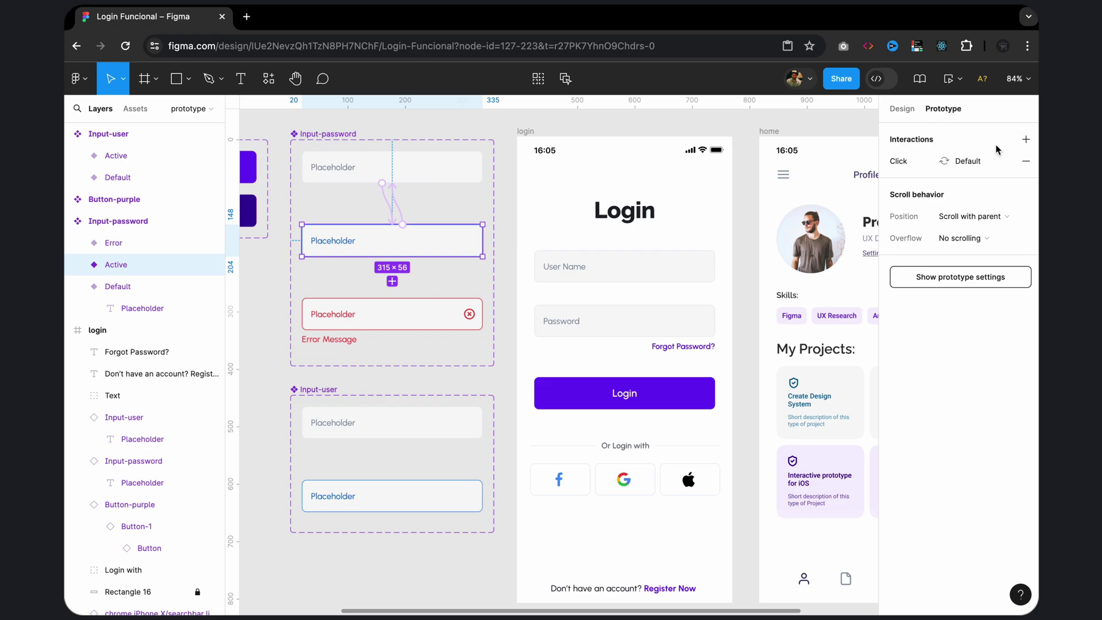
left_click(1026, 139)
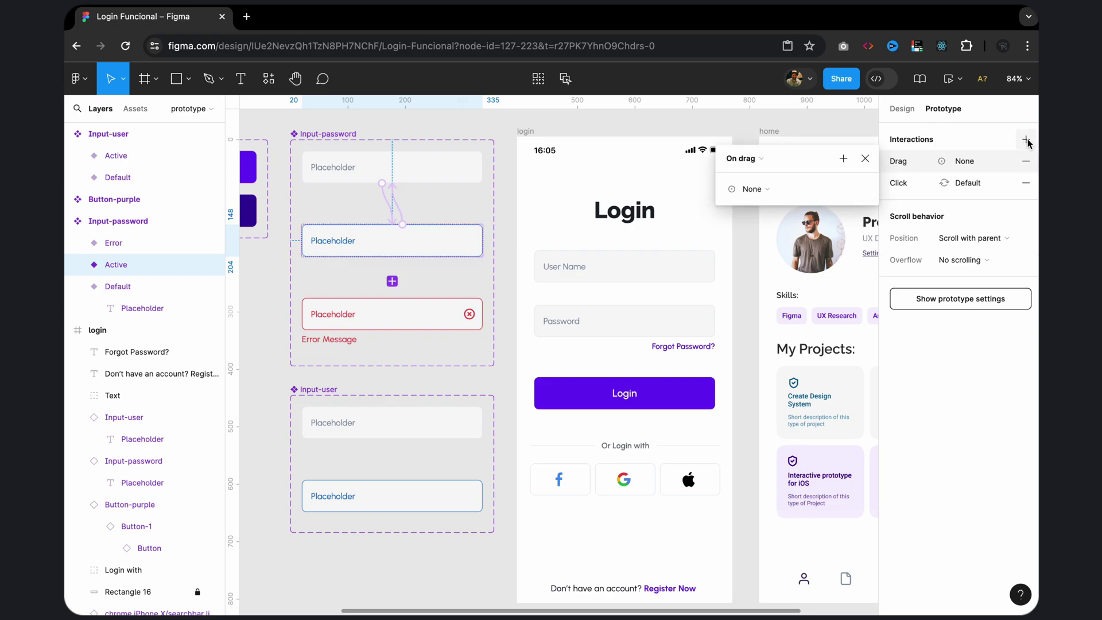
left_click(745, 159)
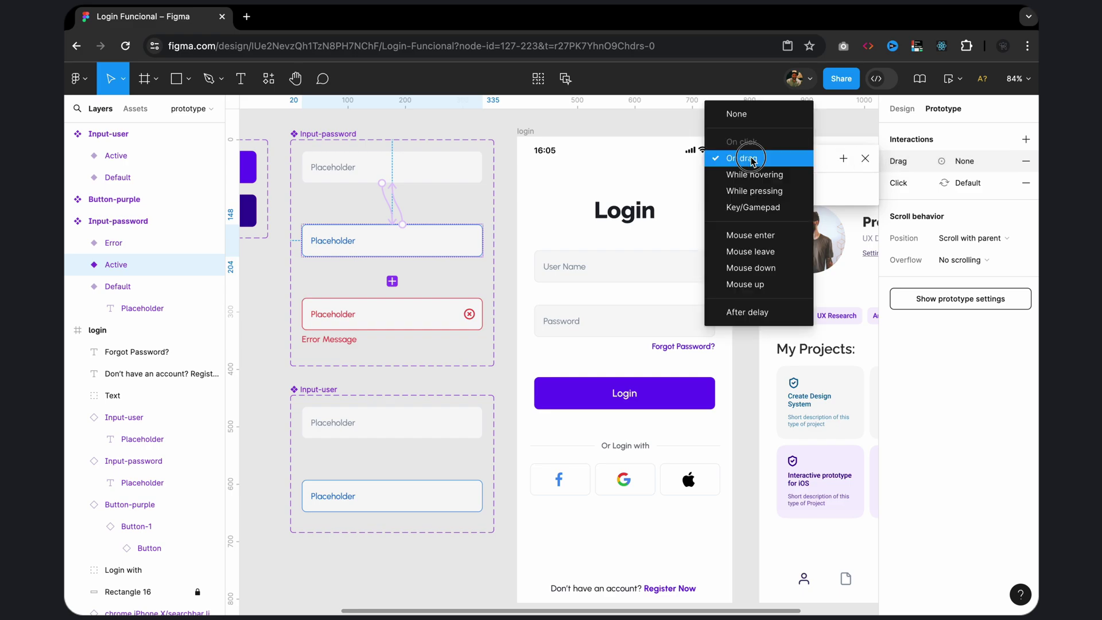
left_click(728, 211)
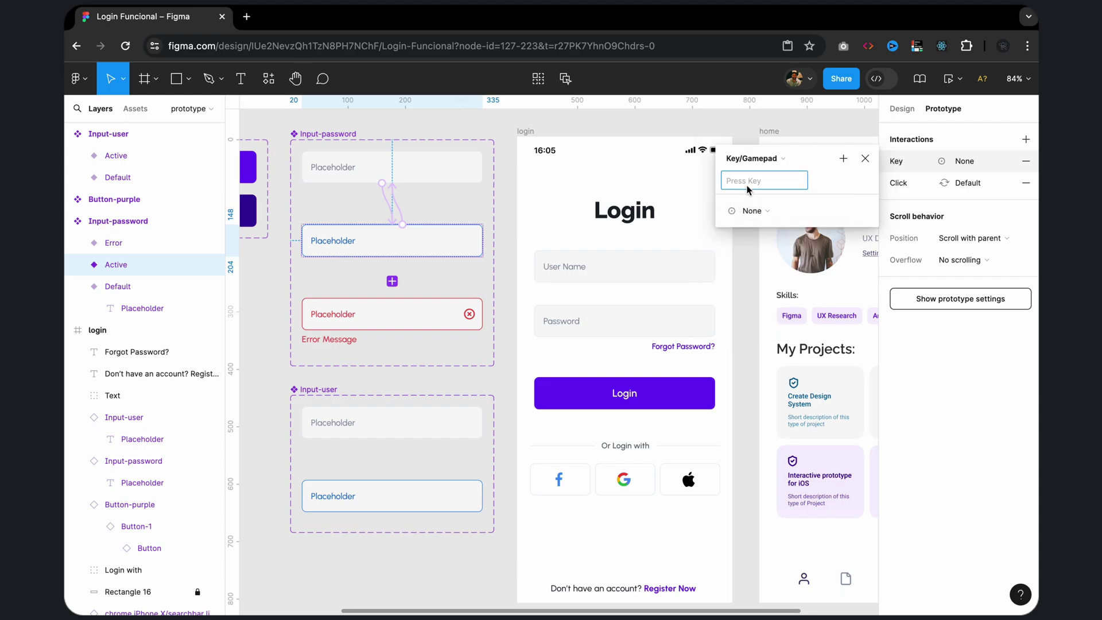
key("a")
left_click(844, 159)
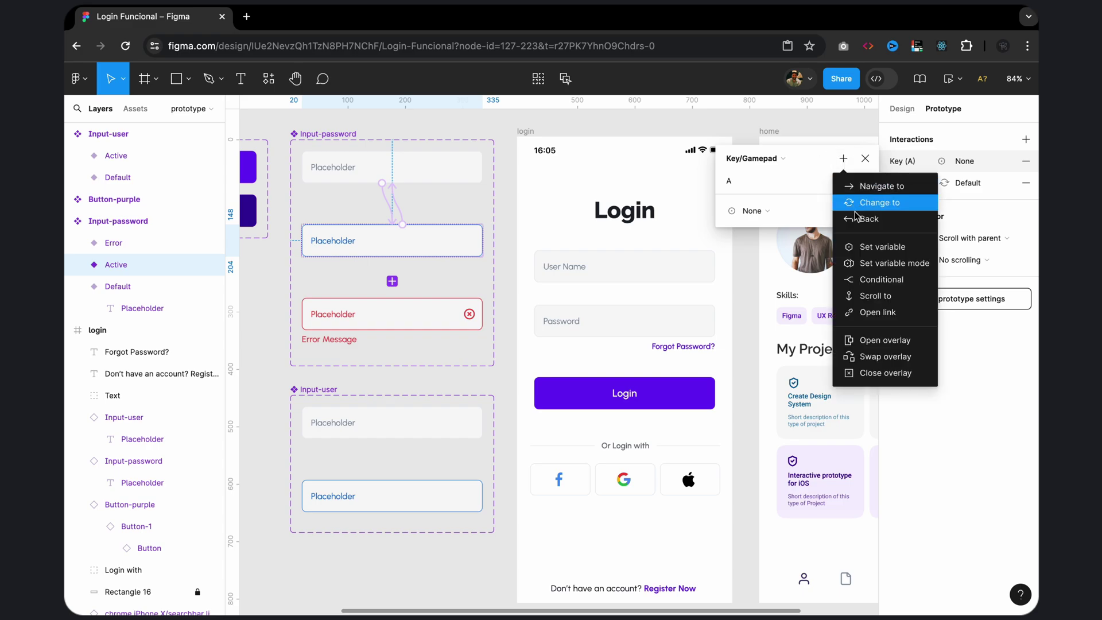
left_click(871, 282)
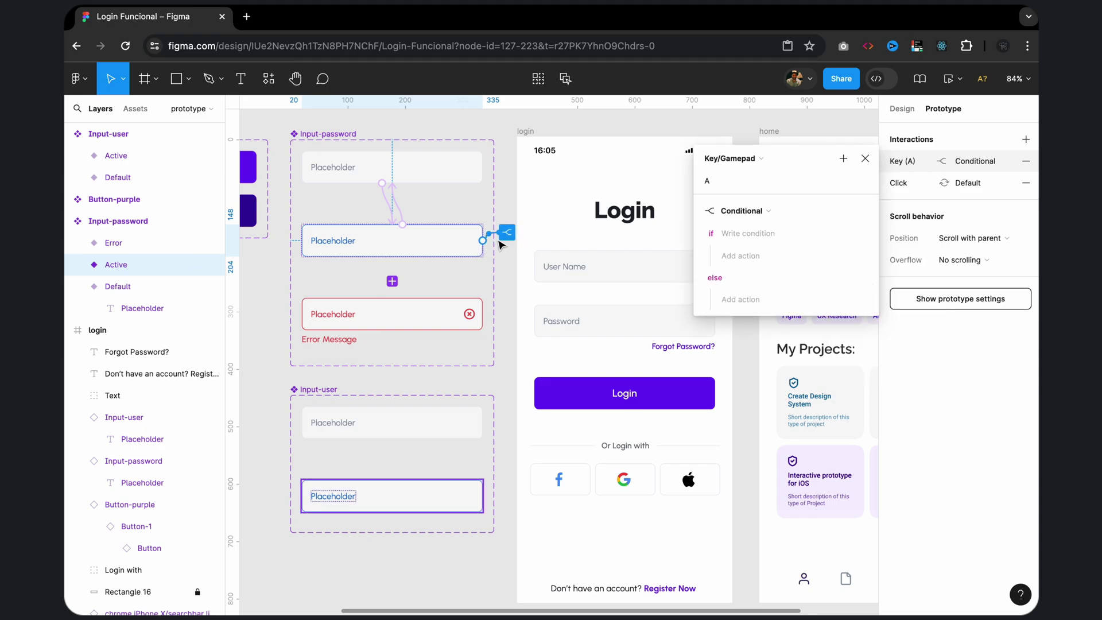
Step: Write the condition Placeholder-password equal to "Password" for the Key A conditional
left_click(747, 236)
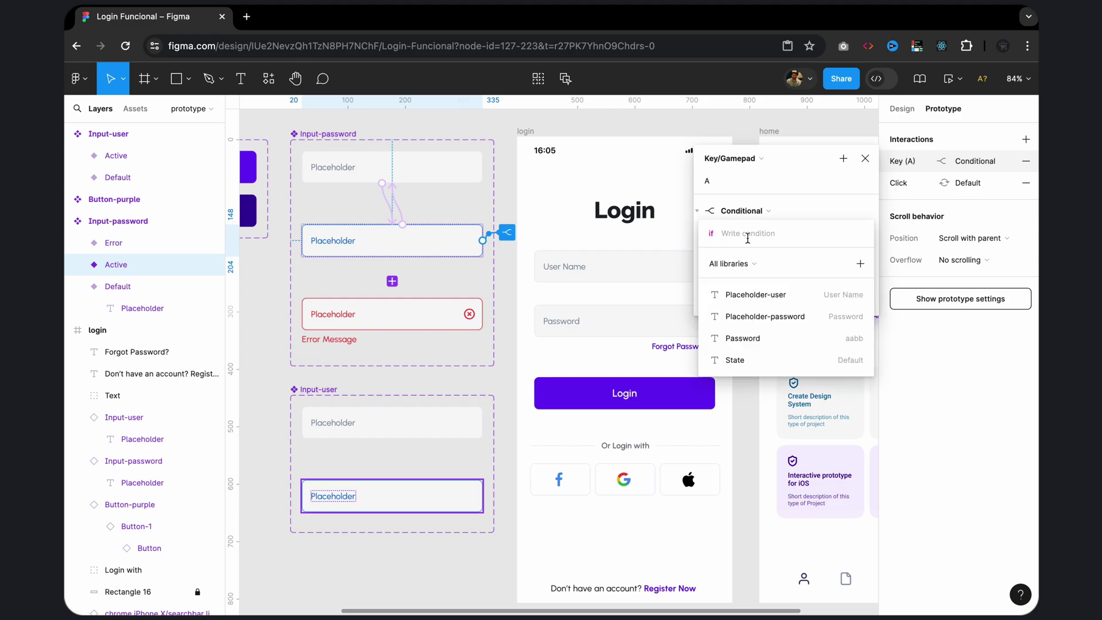
type("pla")
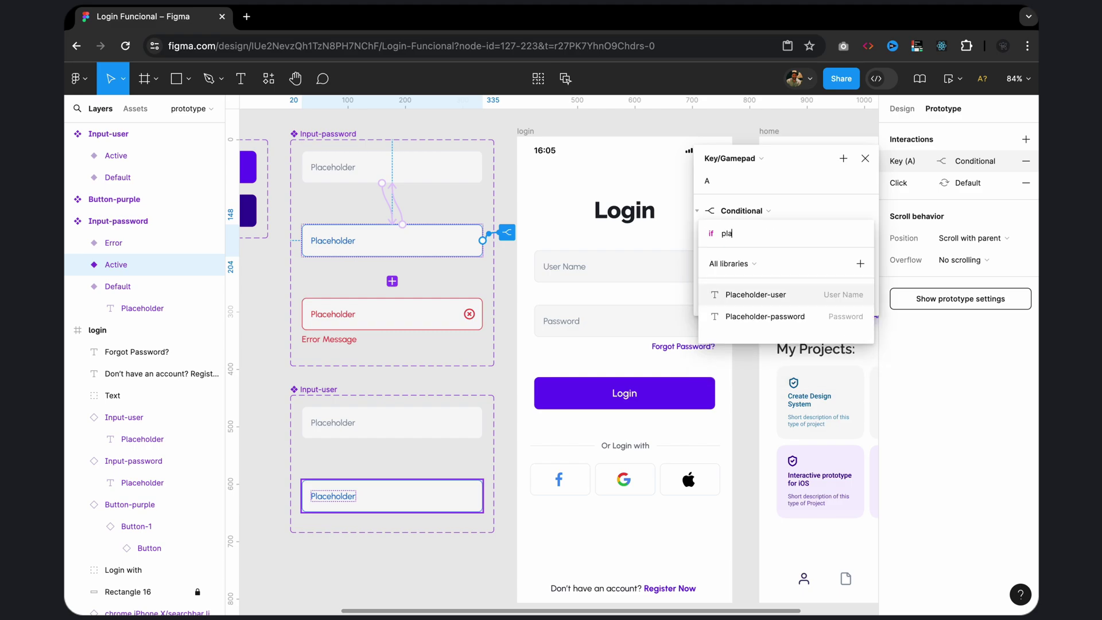
left_click(743, 319)
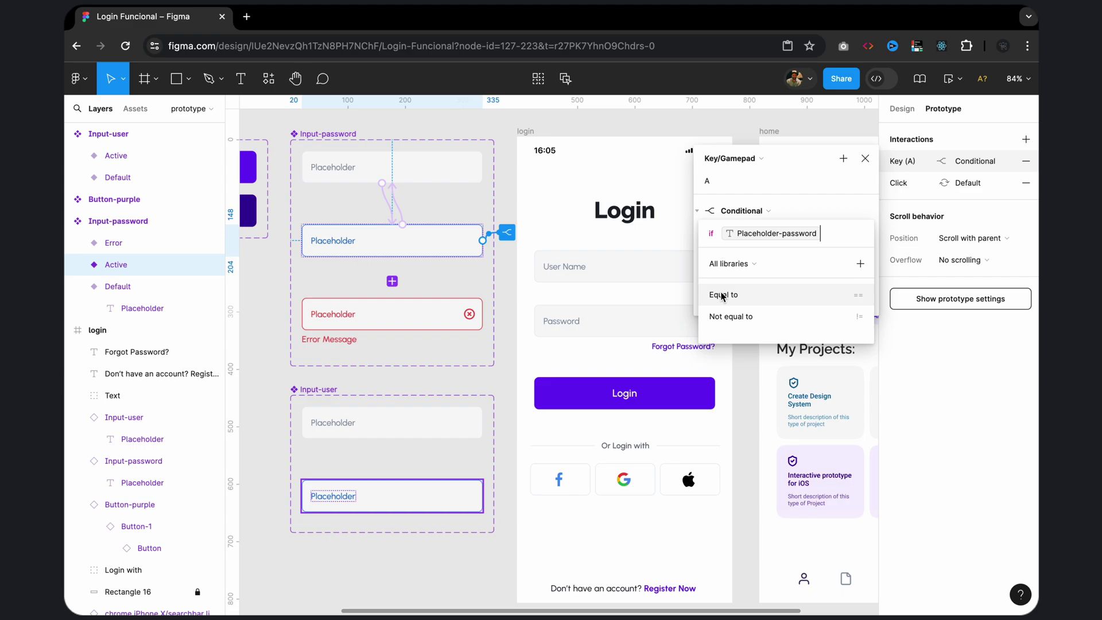
left_click(731, 296)
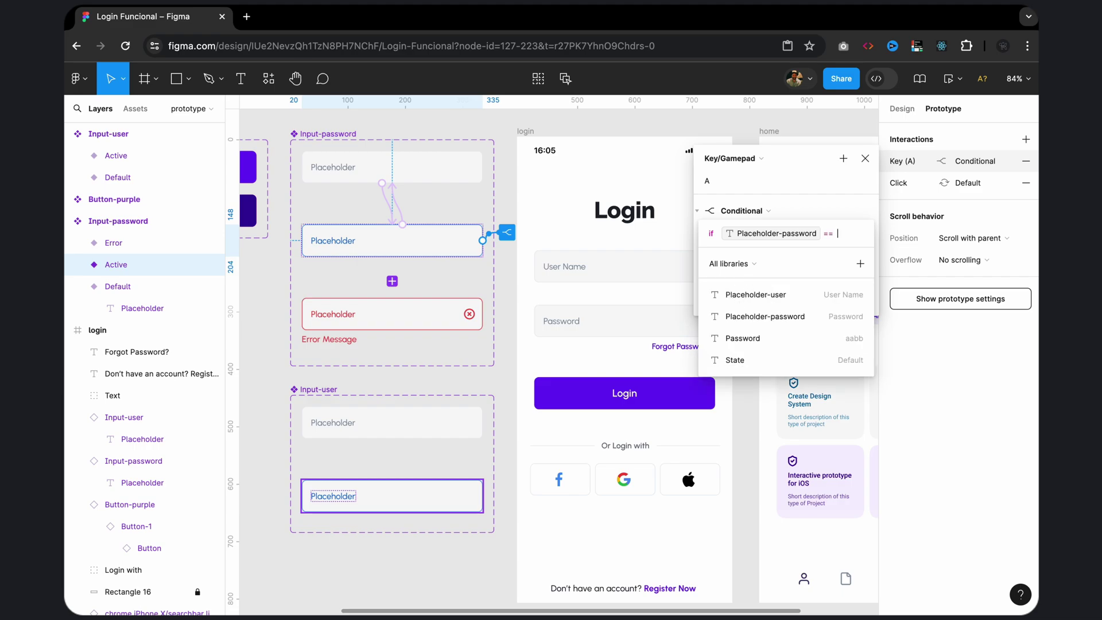
type("'")
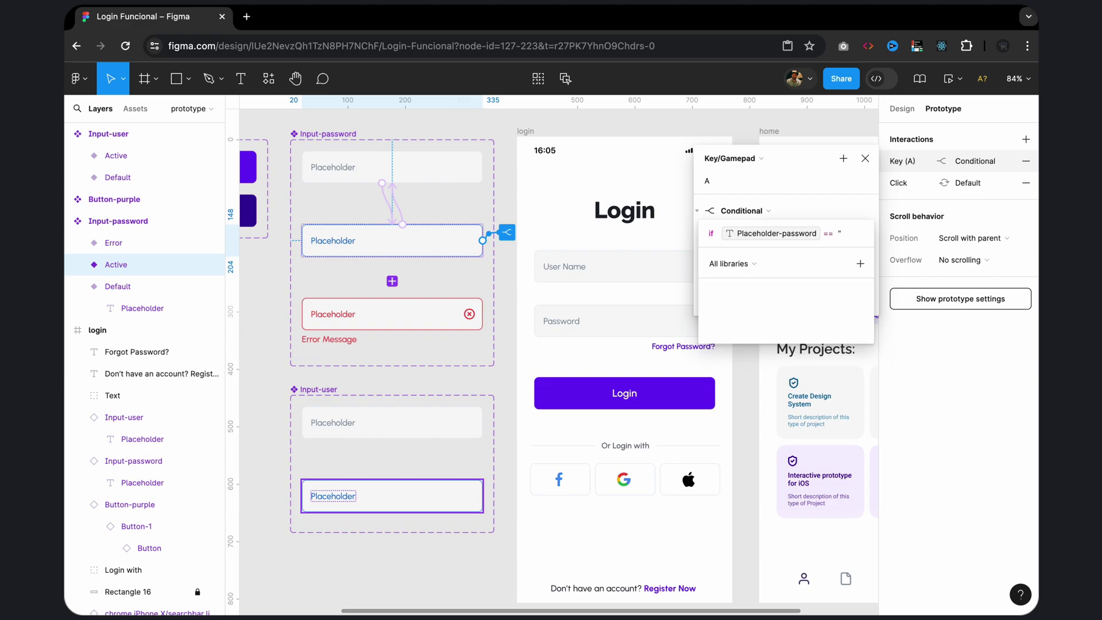
type("Passw")
type("ord\"")
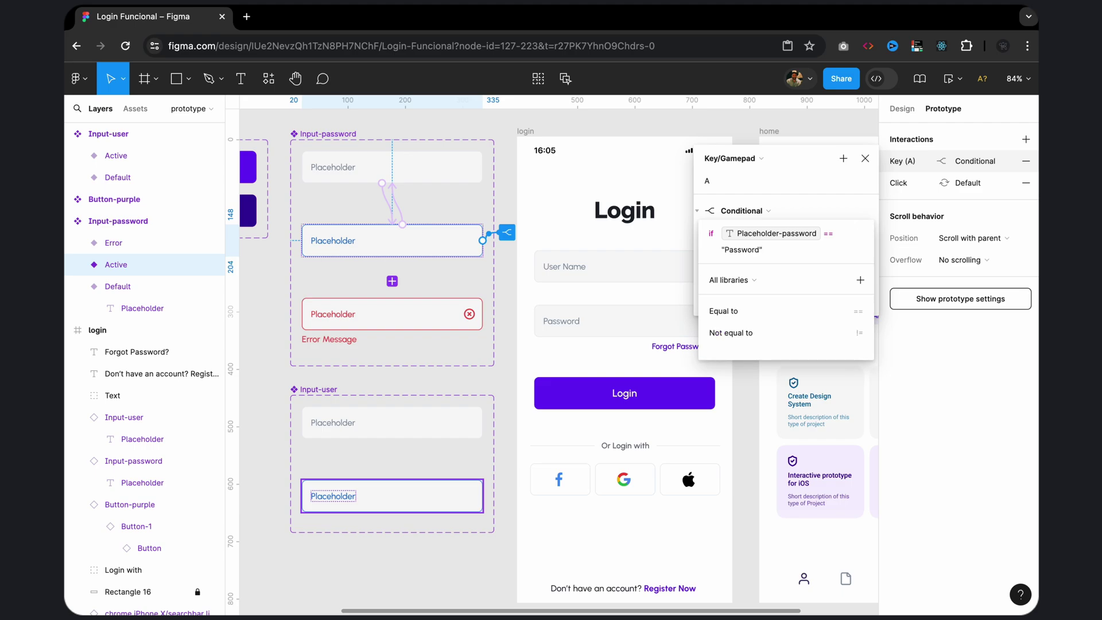
left_click(821, 205)
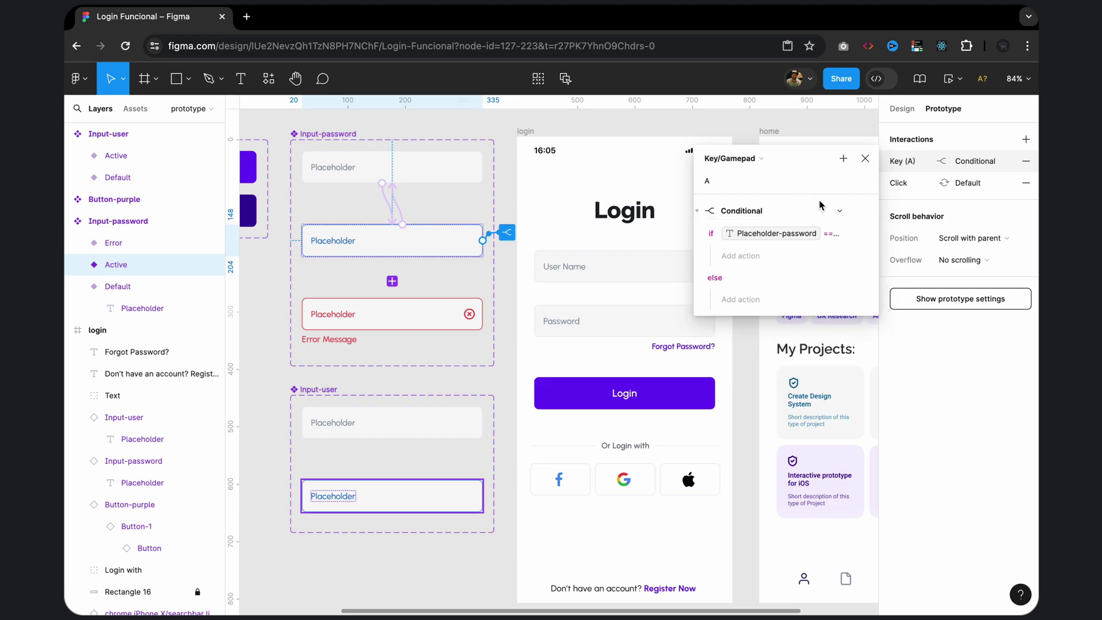
Step: In the if branch, set Placeholder-password to "a"
left_click(754, 260)
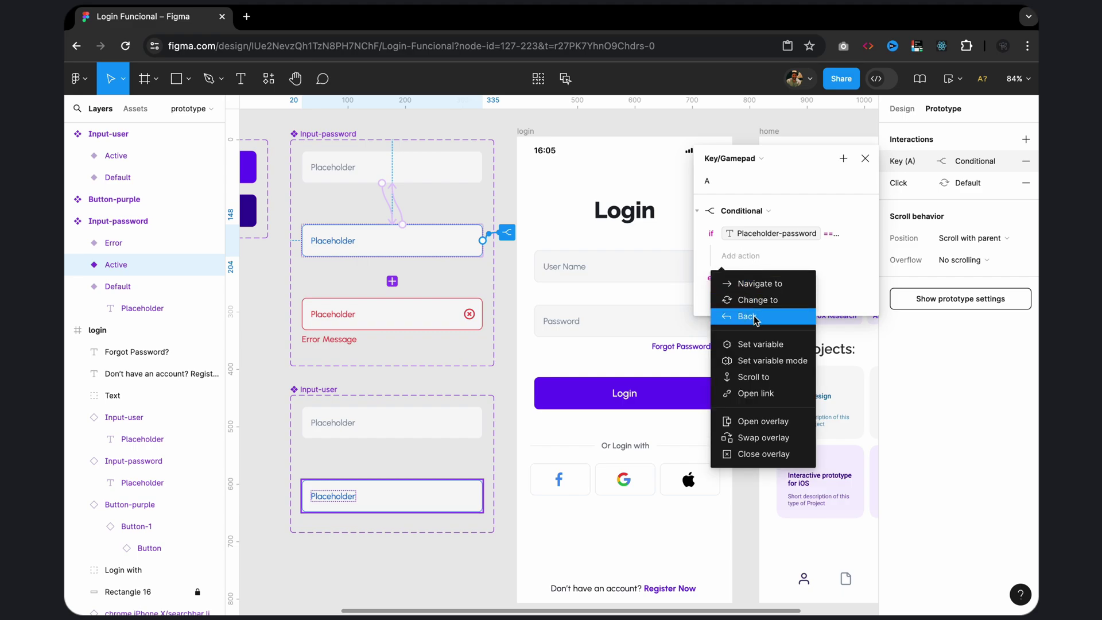
left_click(745, 345)
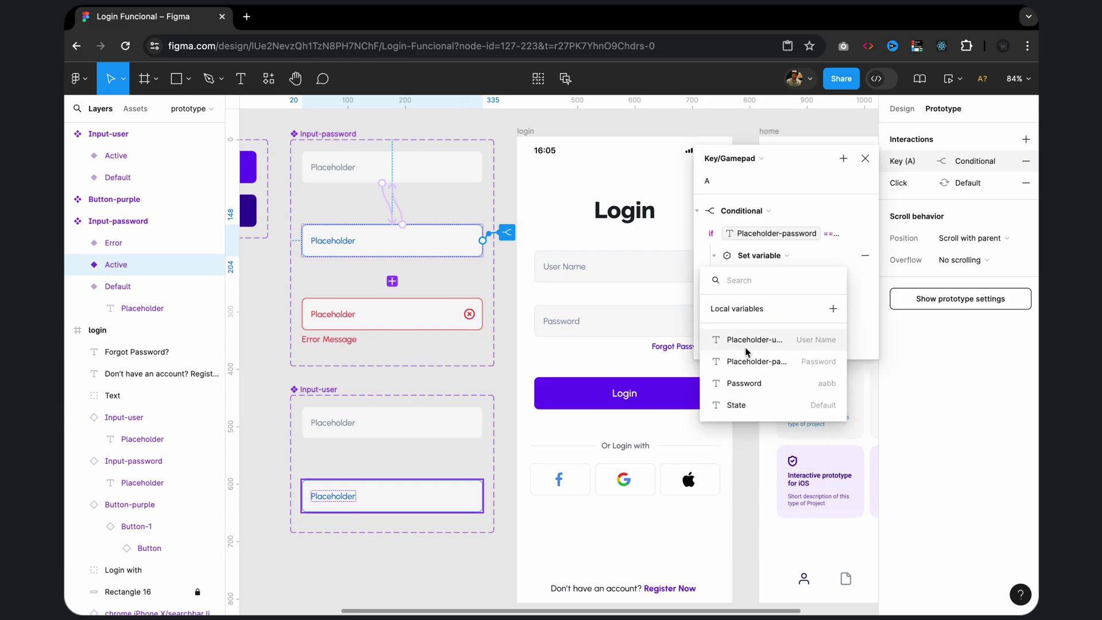
left_click(756, 362)
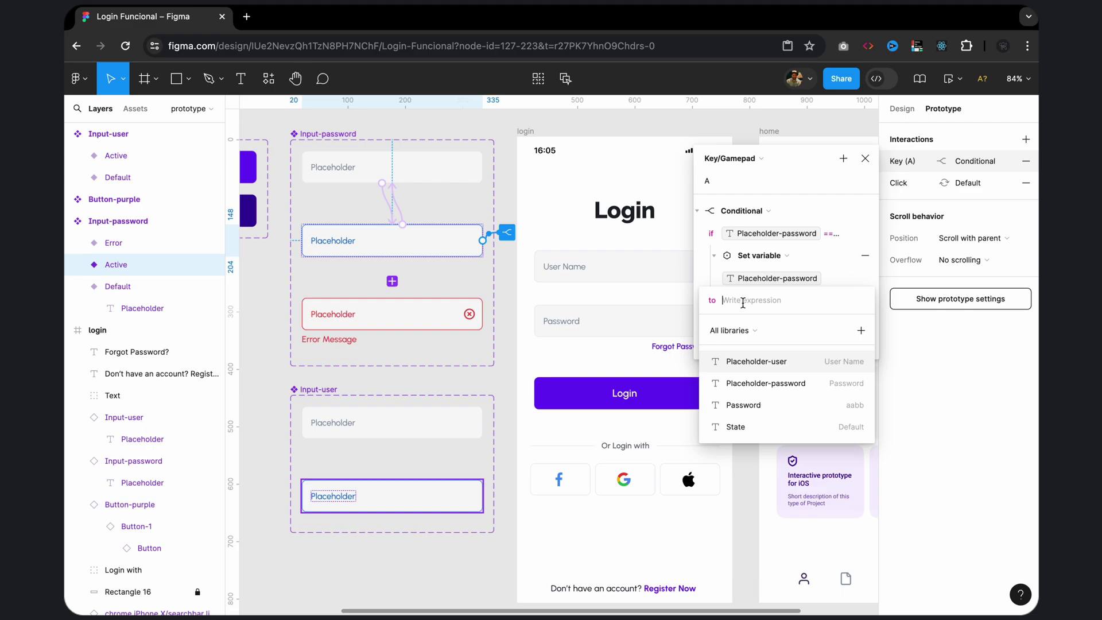
type("\"a\"")
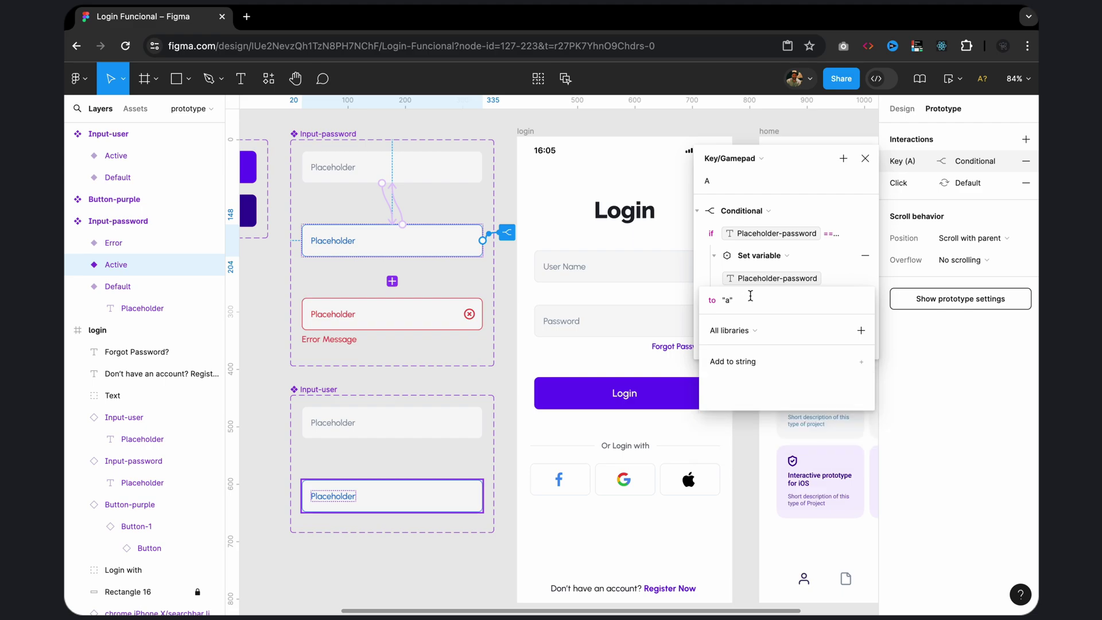
left_click(837, 268)
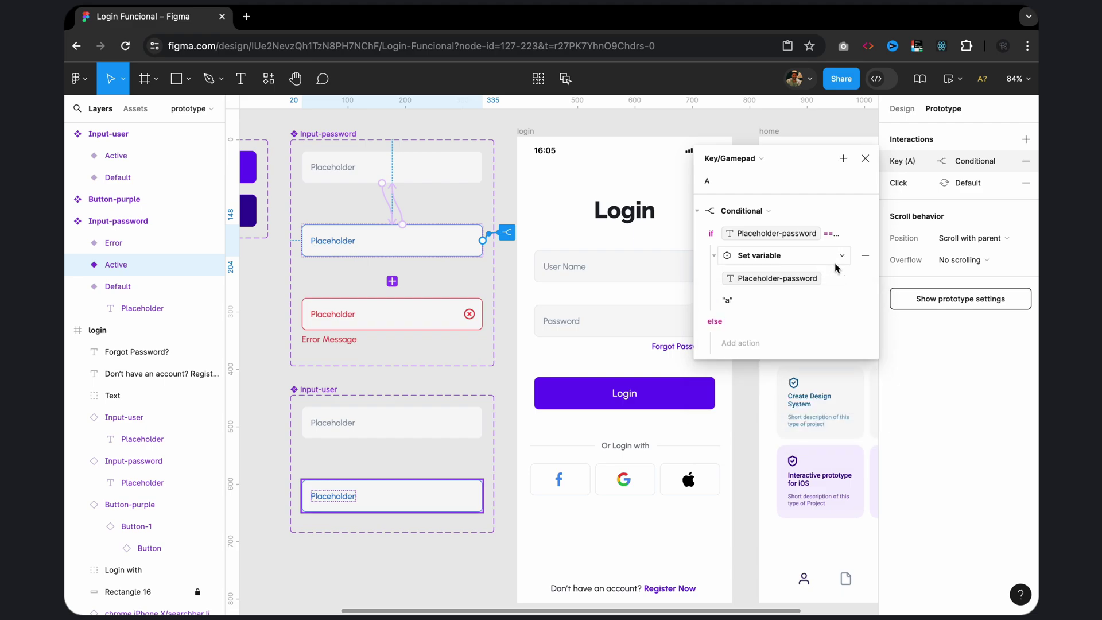
Step: In the else branch, set Placeholder-password to Placeholder-password + "a", then close the editor
left_click(736, 343)
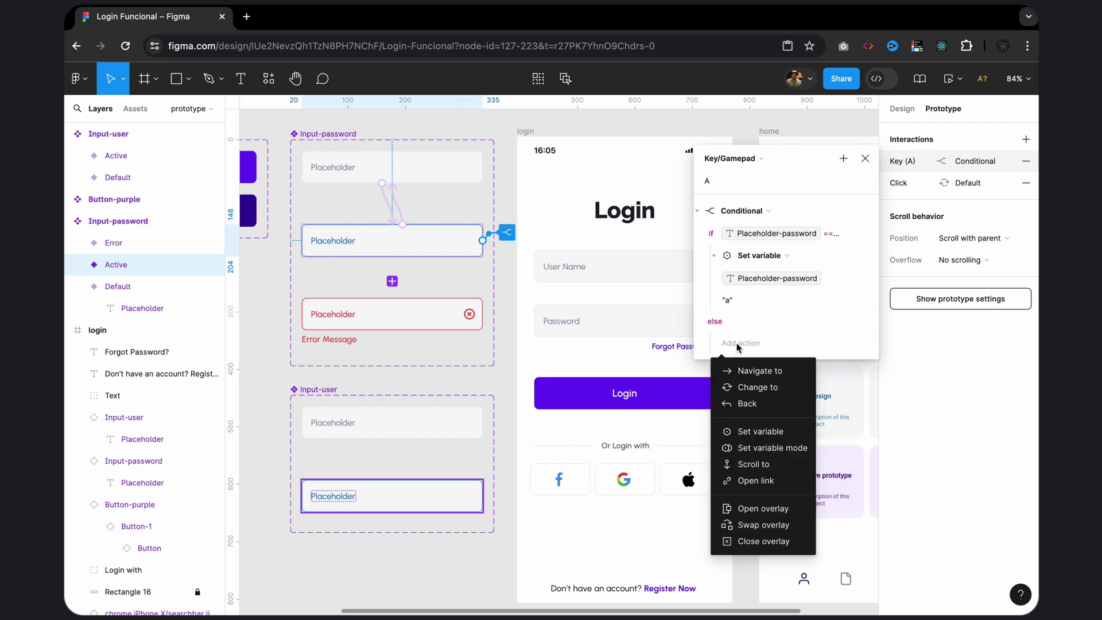
left_click(741, 434)
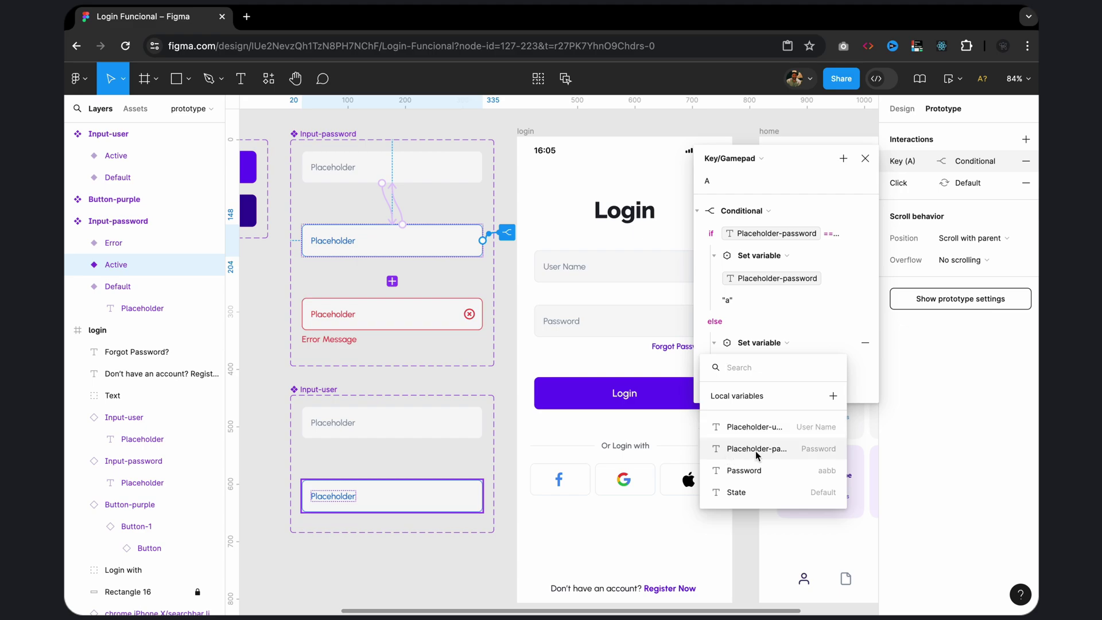
left_click(756, 450)
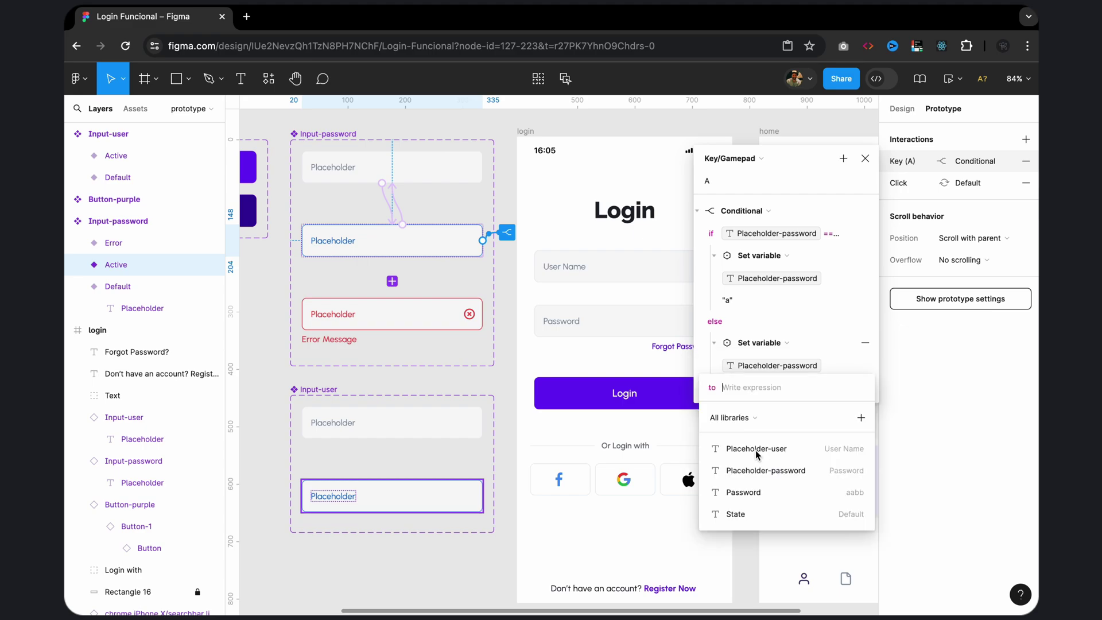
left_click(740, 472)
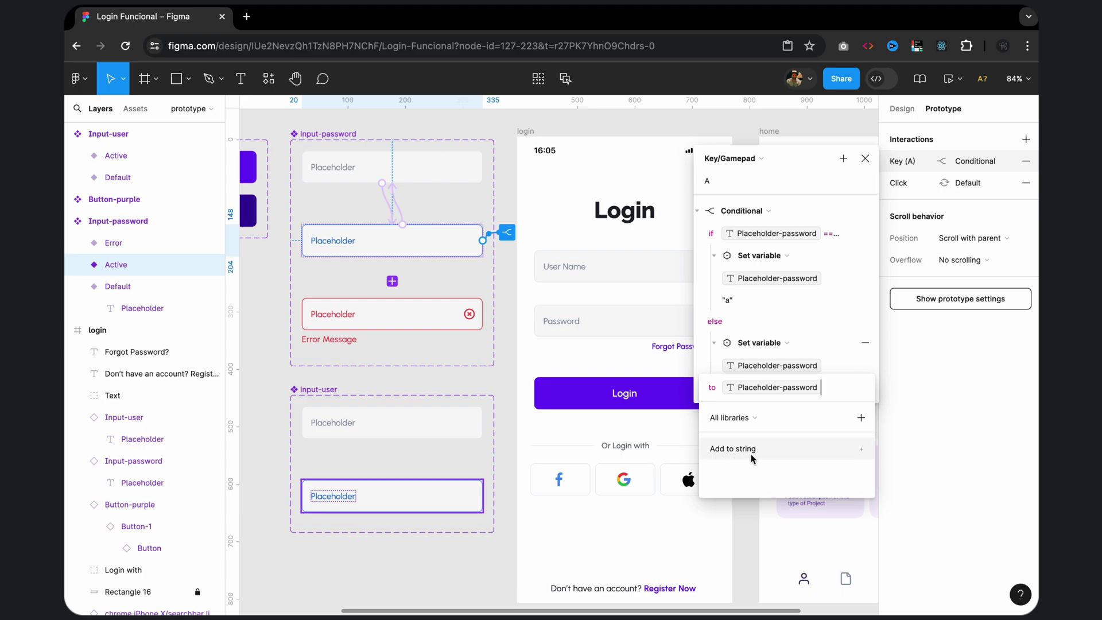
left_click(744, 450)
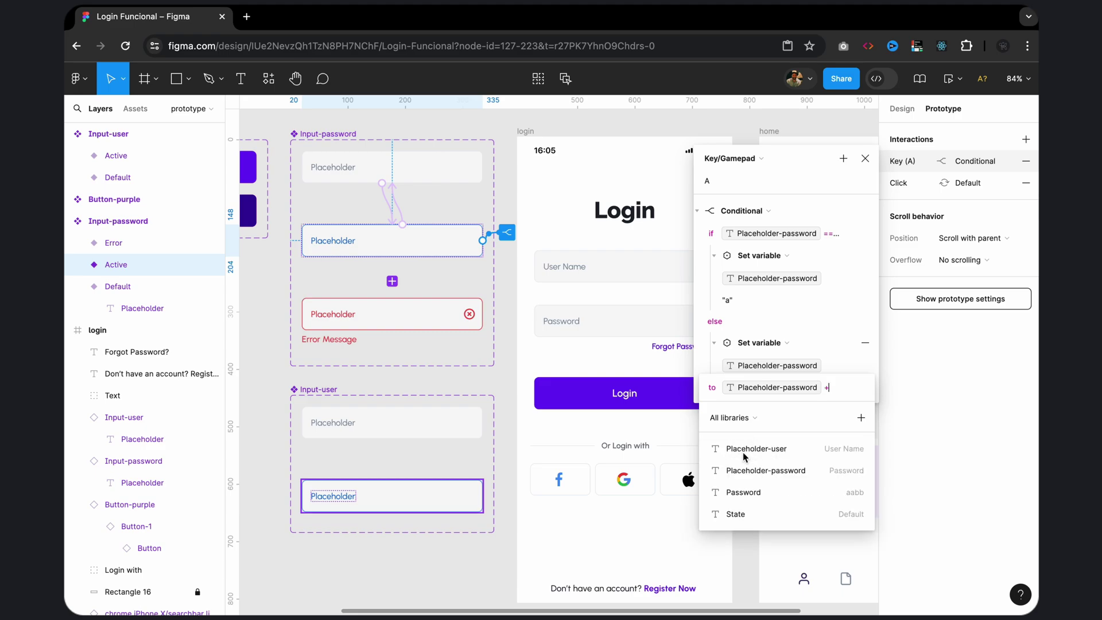
type("\"")
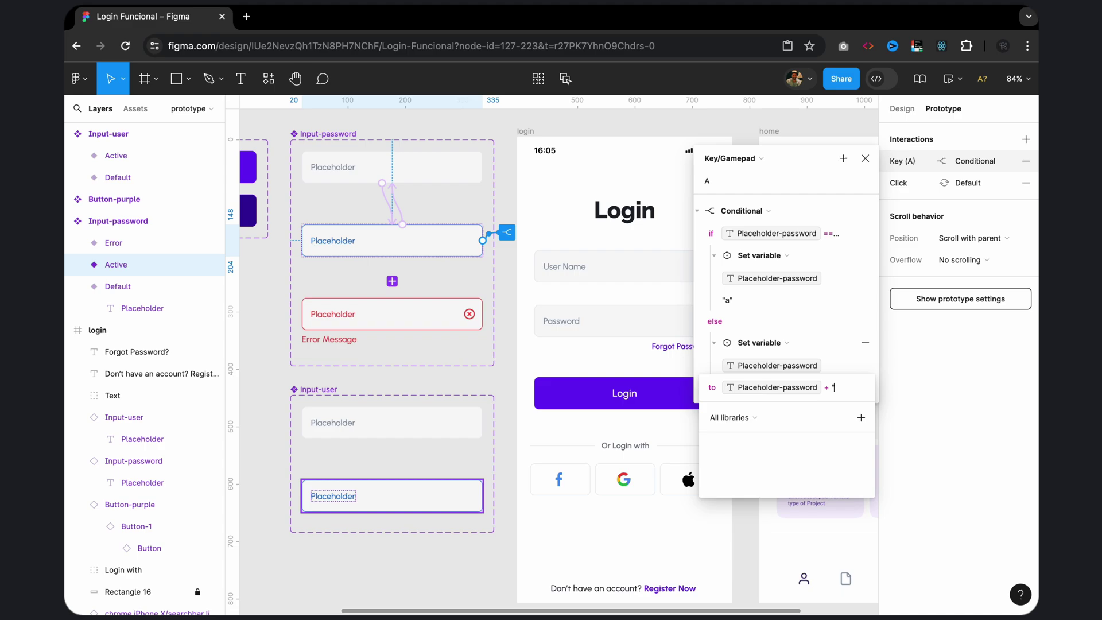
type("a\"")
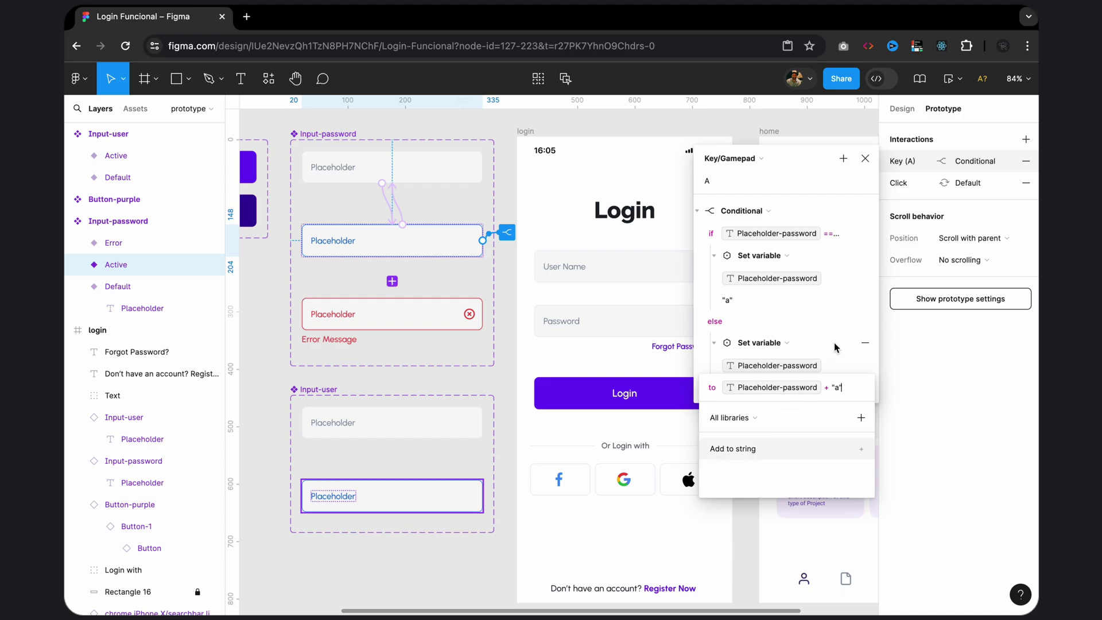
left_click(860, 306)
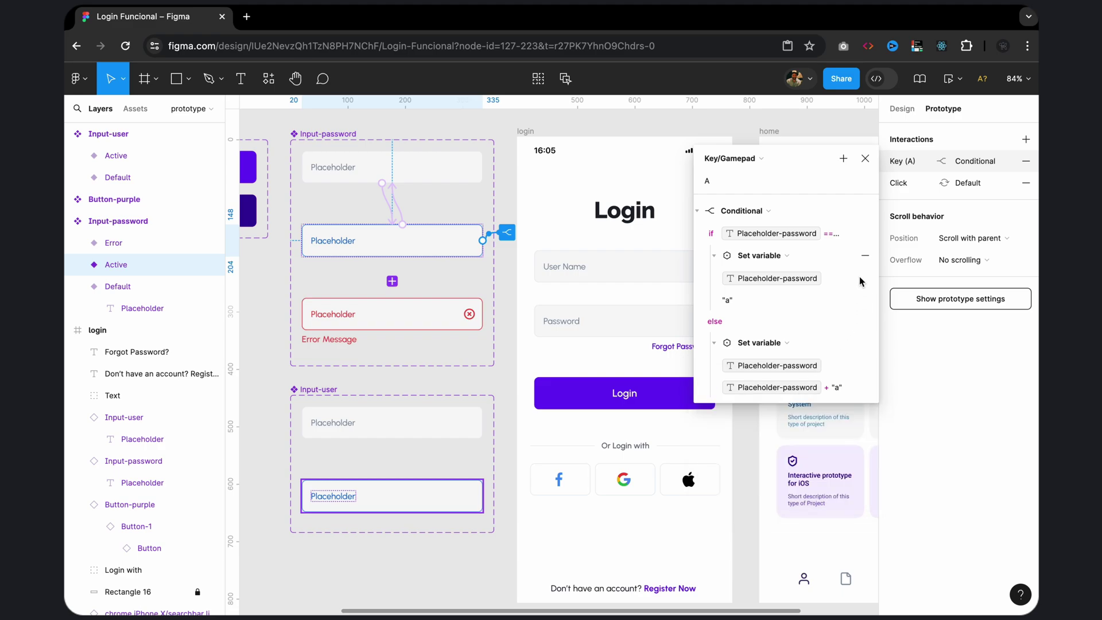
left_click(865, 158)
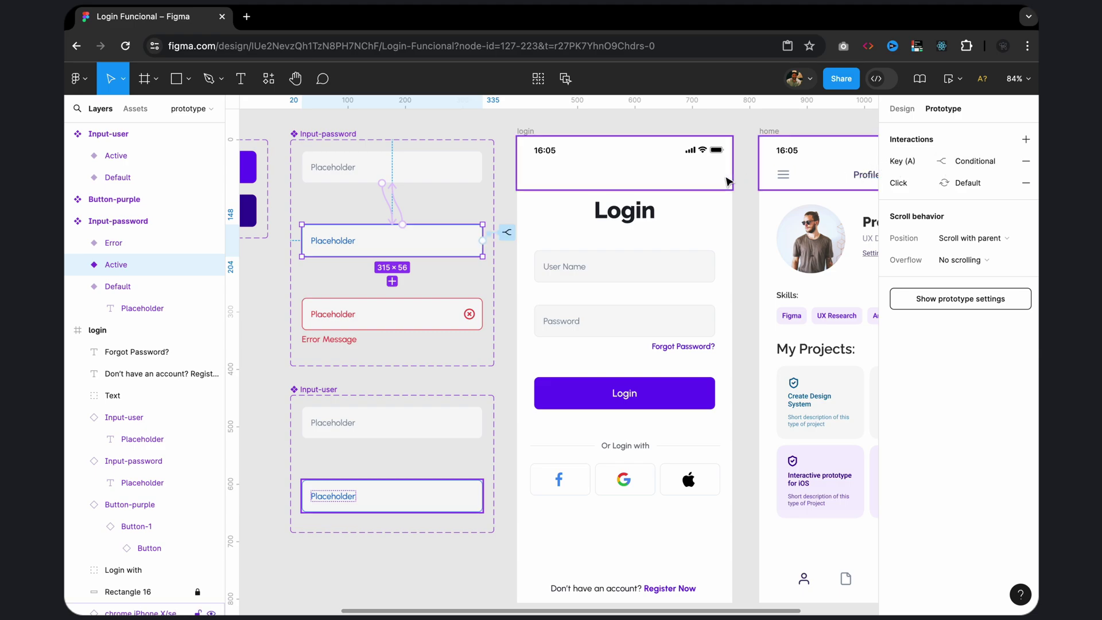
Step: Preview the login screen, test-type into the password field, then reselect the Active password variant
left_click(526, 133)
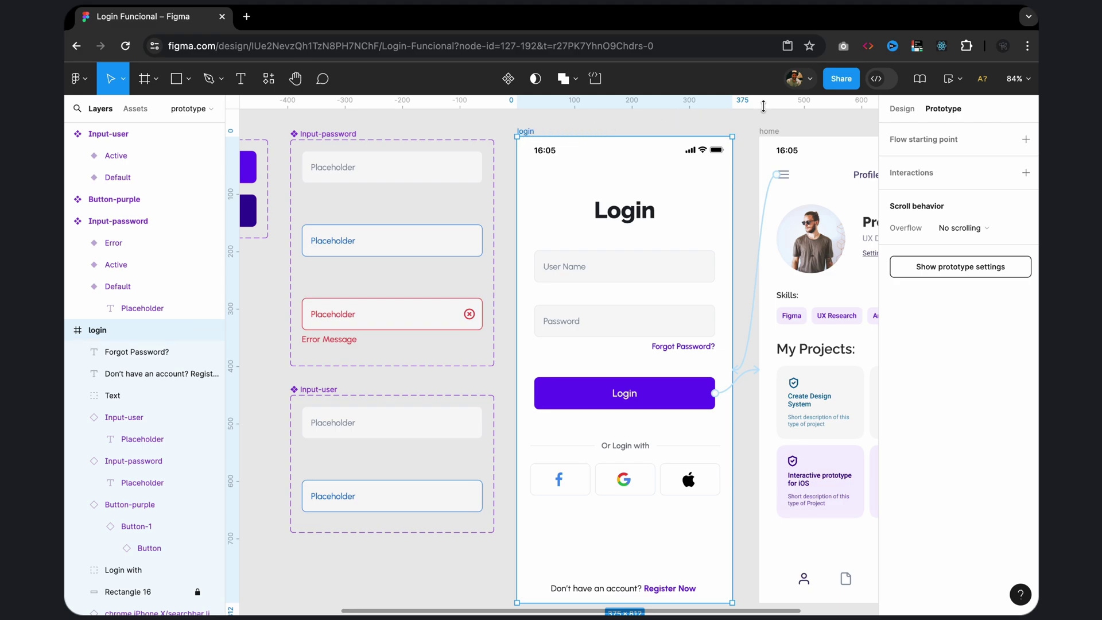
left_click(949, 80)
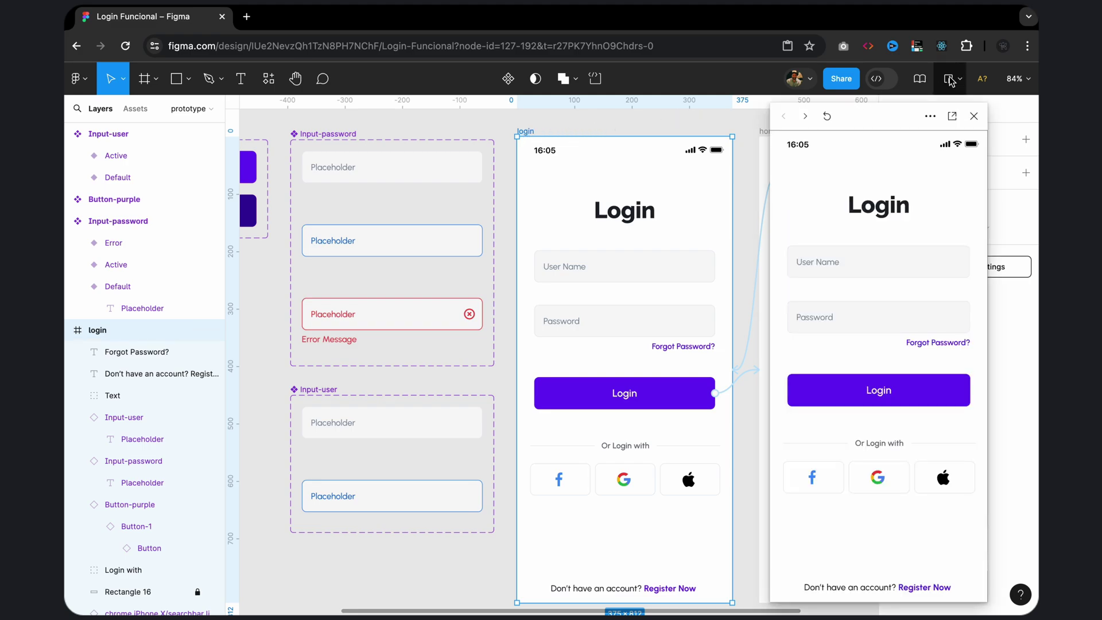
left_click(850, 320)
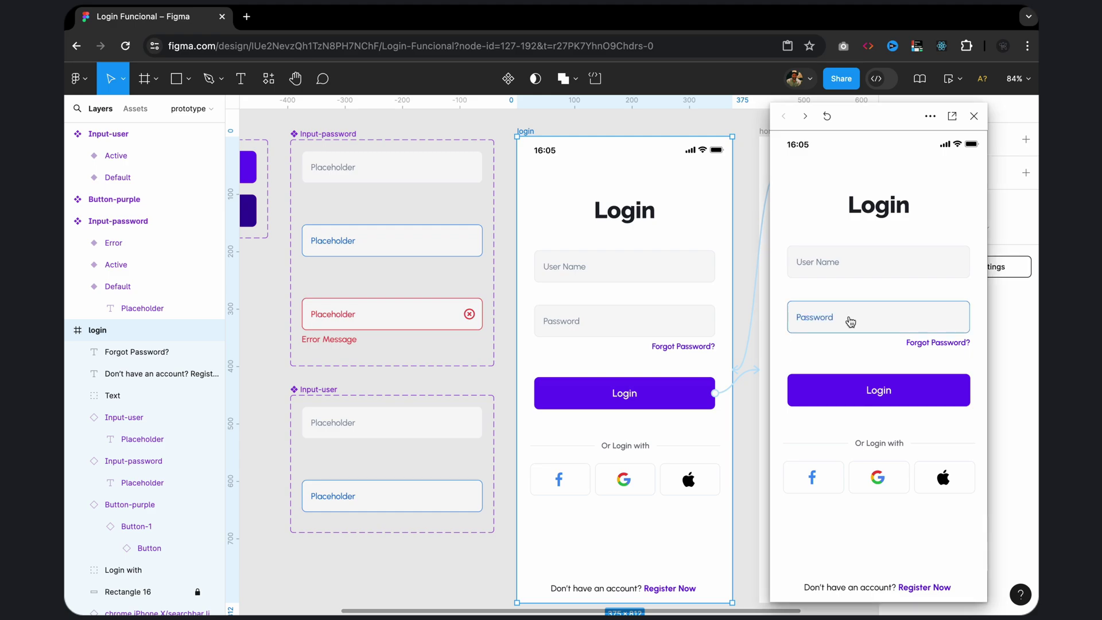
type("aaaa")
type("aaaaaa")
left_click(974, 116)
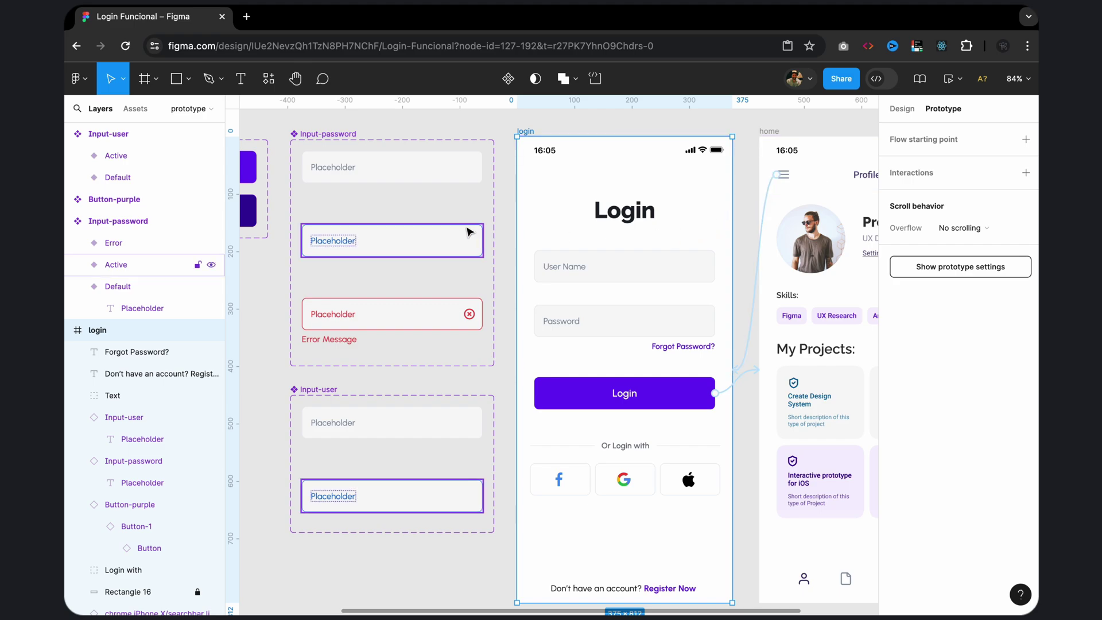
left_click(452, 244)
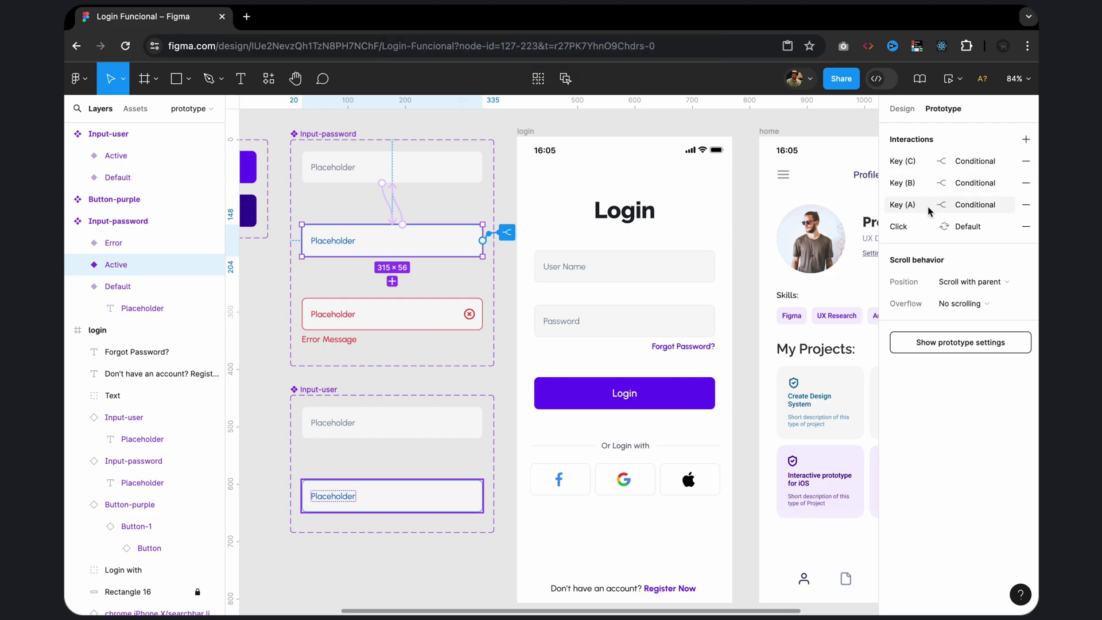
Step: Preview the login, enter a test password, submit to reach Profile, go back, and close
left_click(526, 132)
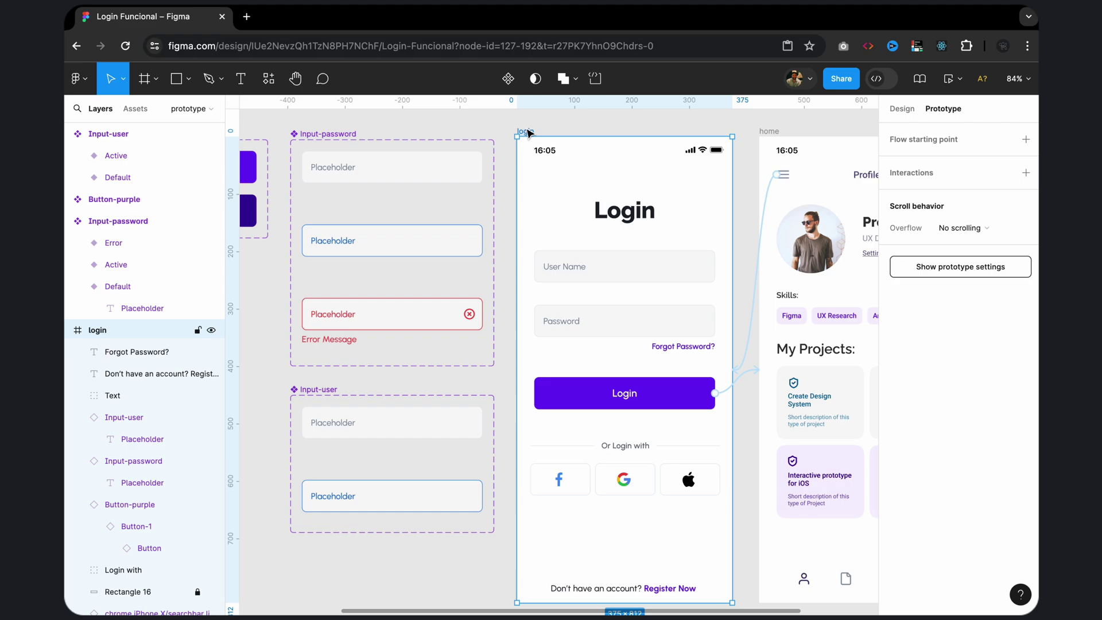
left_click(947, 79)
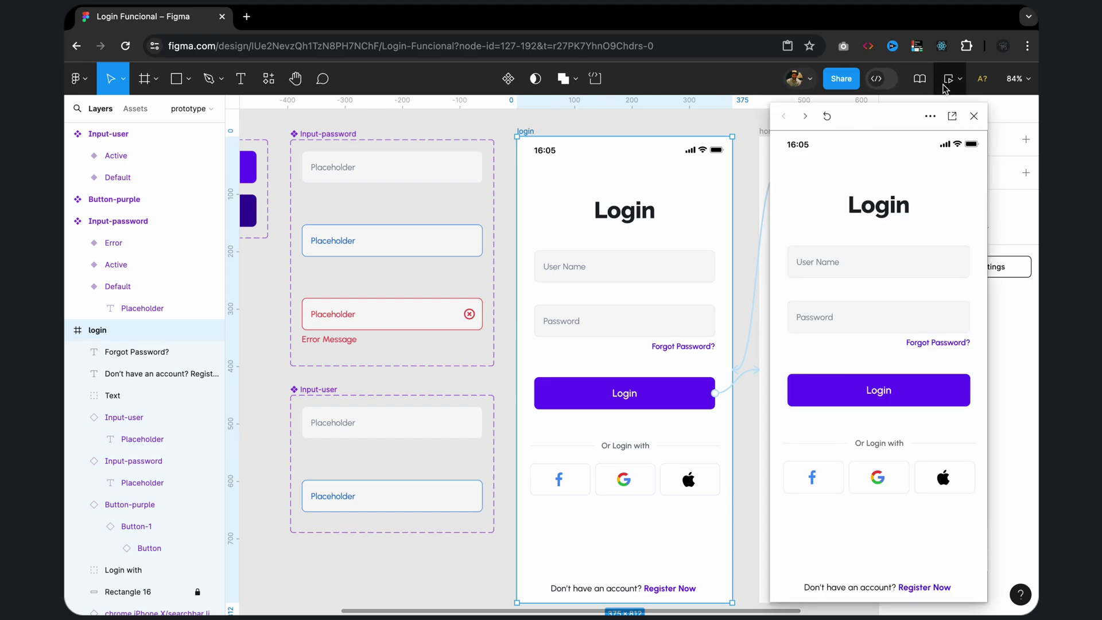
left_click(846, 314)
type("abccba")
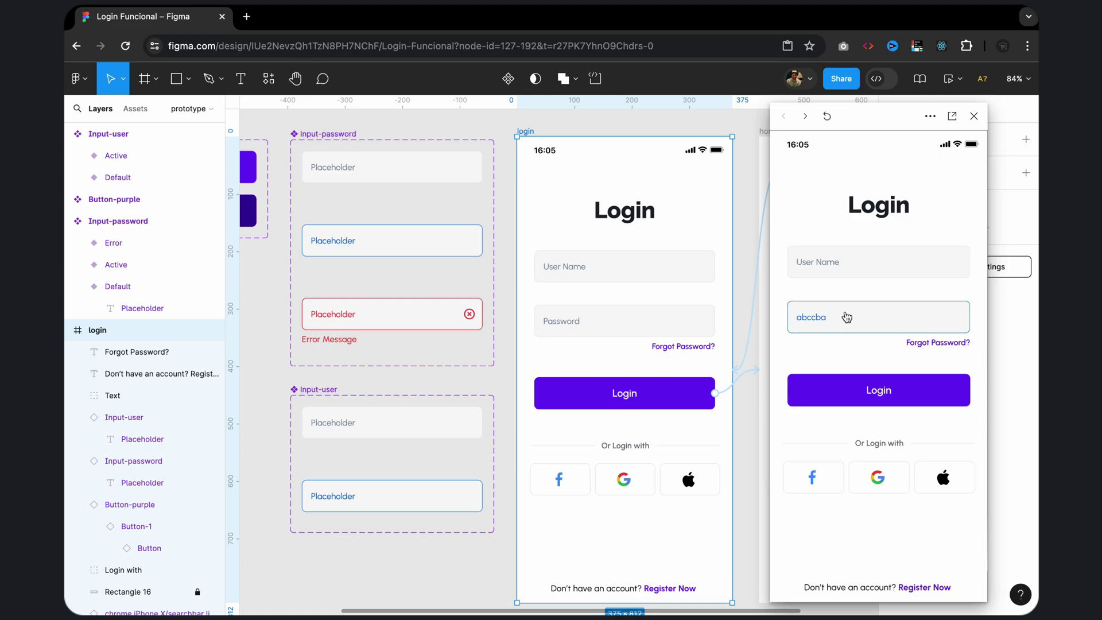
type("bbb")
left_click(857, 384)
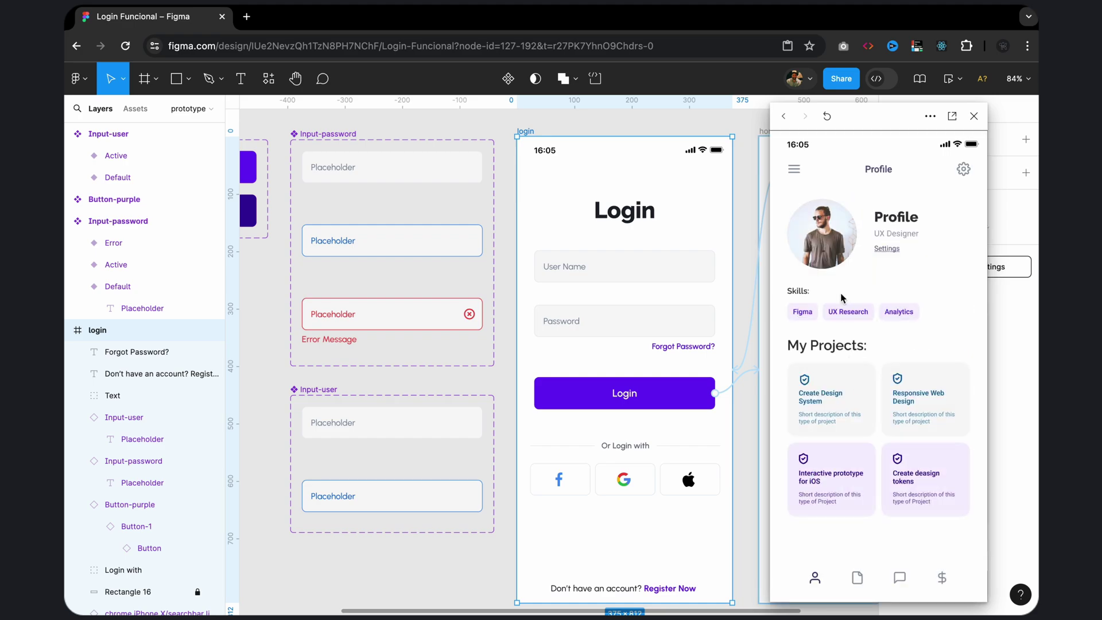
left_click(794, 170)
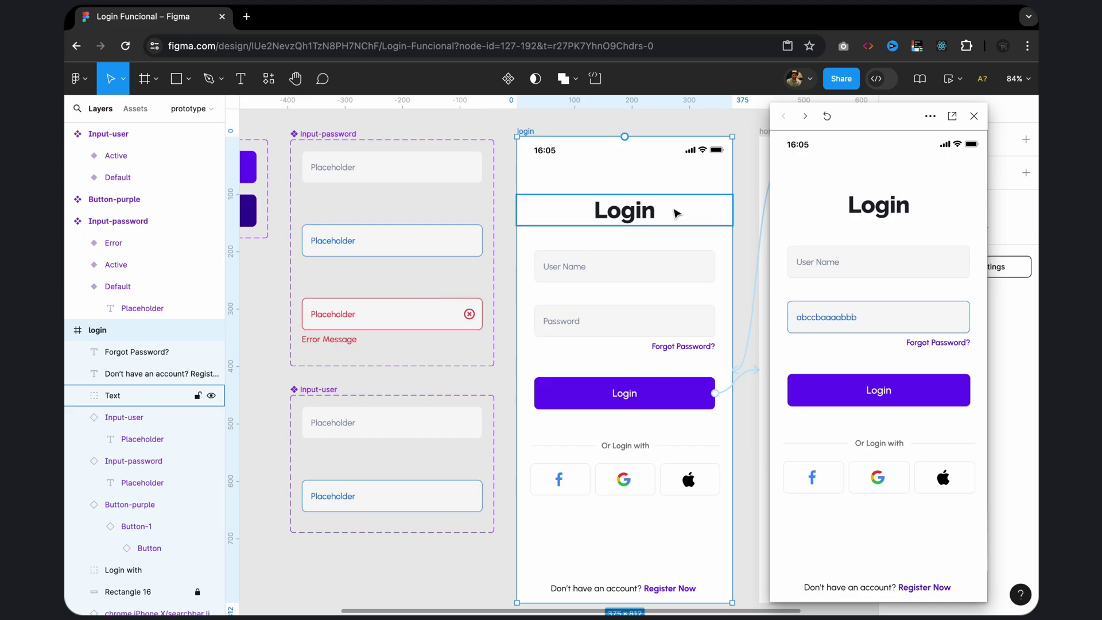
left_click(974, 117)
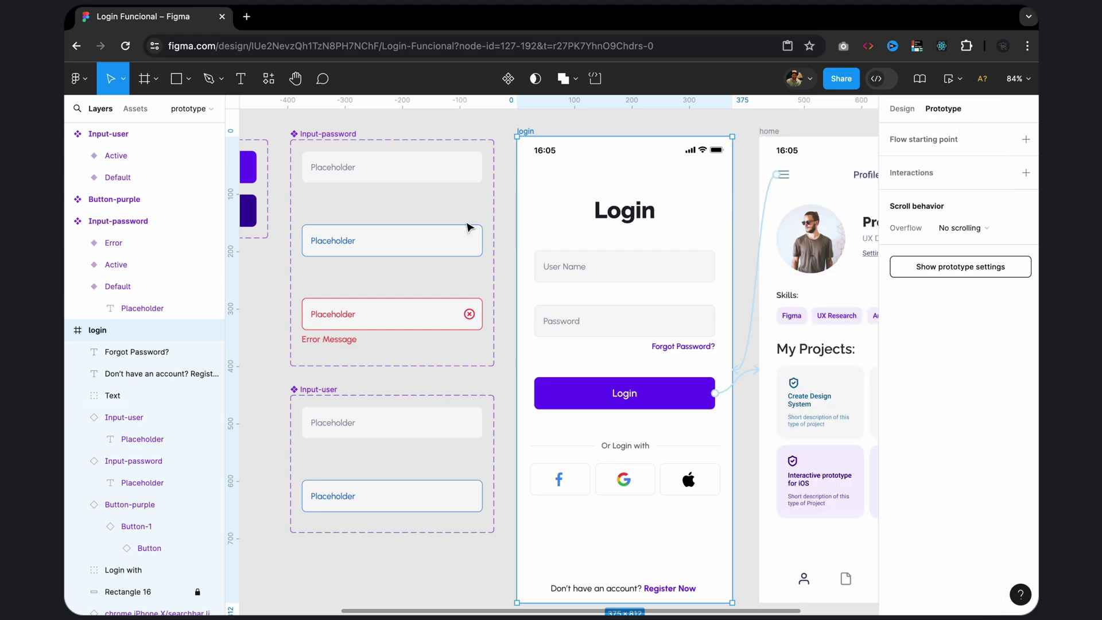
scroll(467, 226, "left", 5)
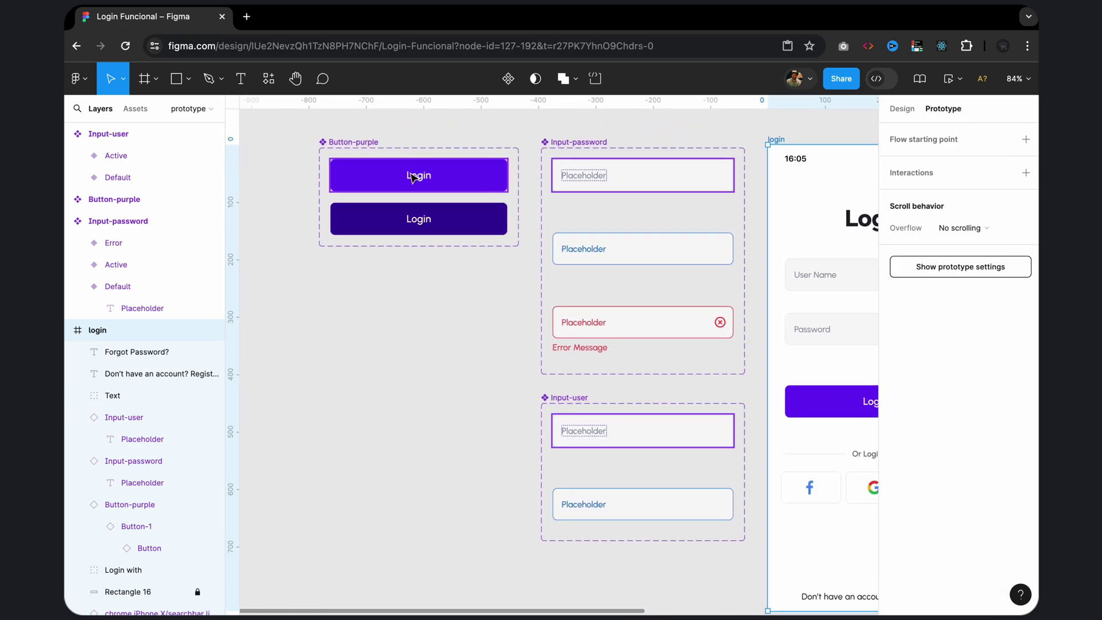
Step: Give the Login button's Hover variant a new On click interaction and list its action types
left_click(454, 217)
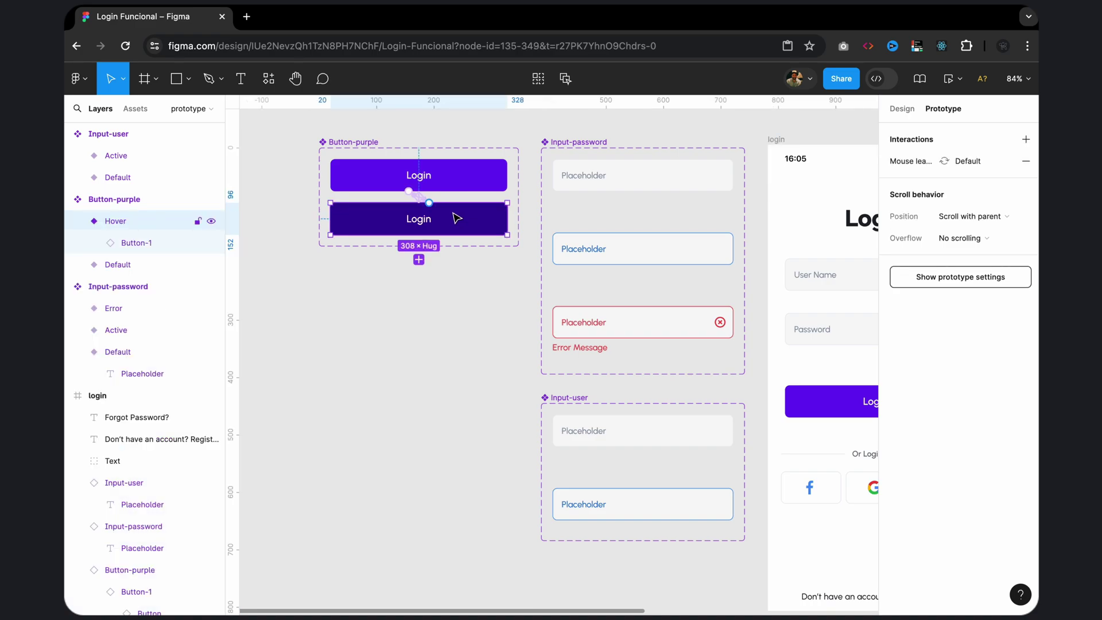
scroll(457, 218, "up", 2)
scroll(457, 218, "up", 2)
scroll(456, 217, "up", 2)
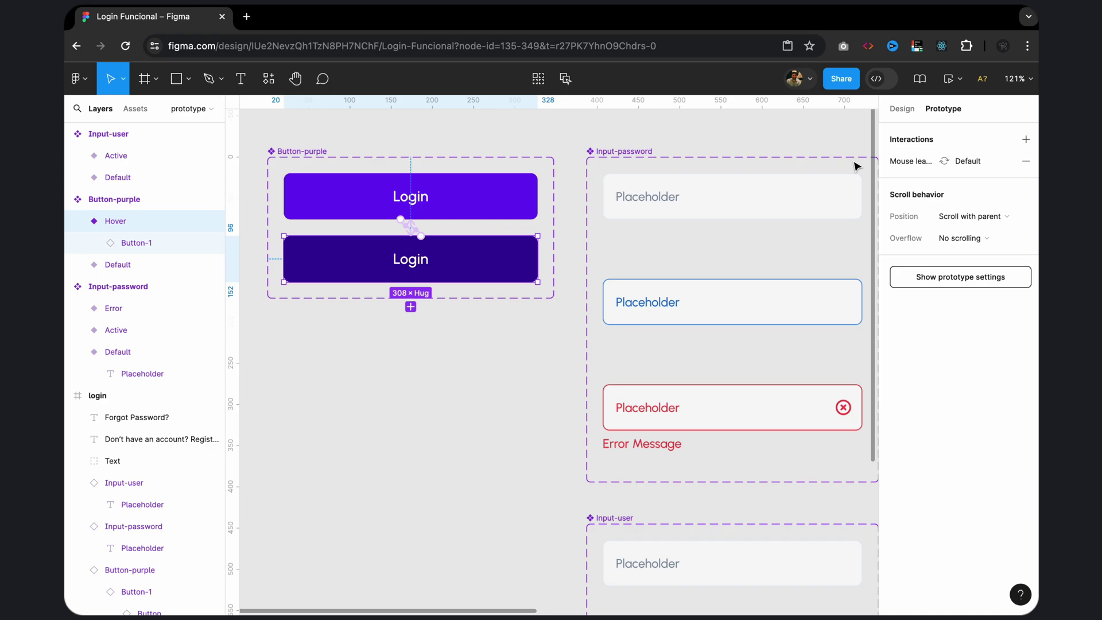
left_click(1026, 139)
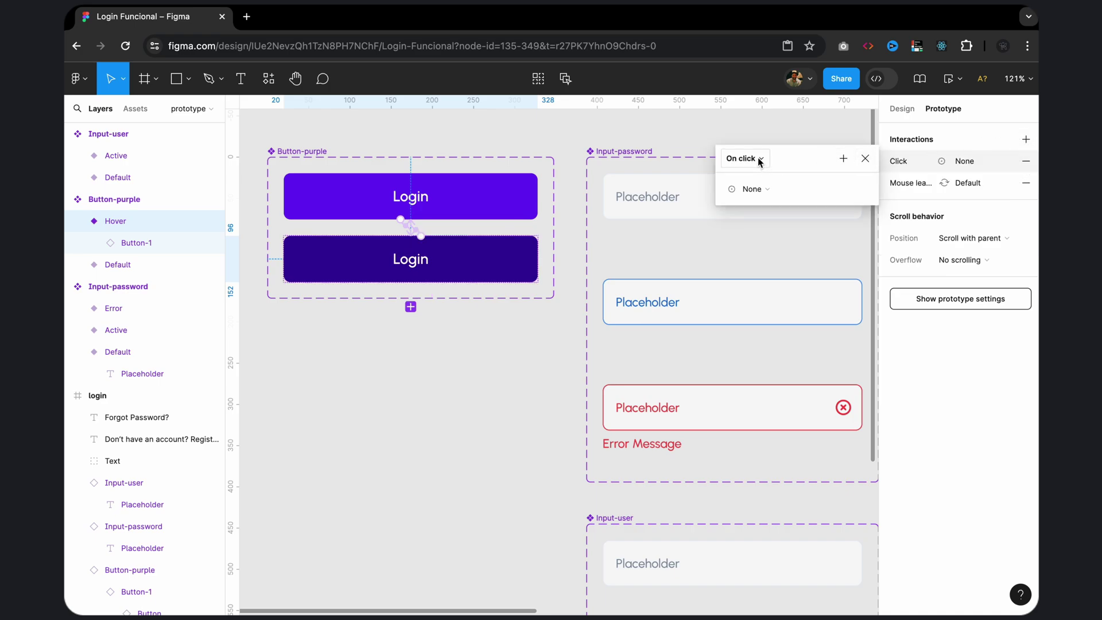
left_click(843, 158)
key("Escape")
left_click(843, 159)
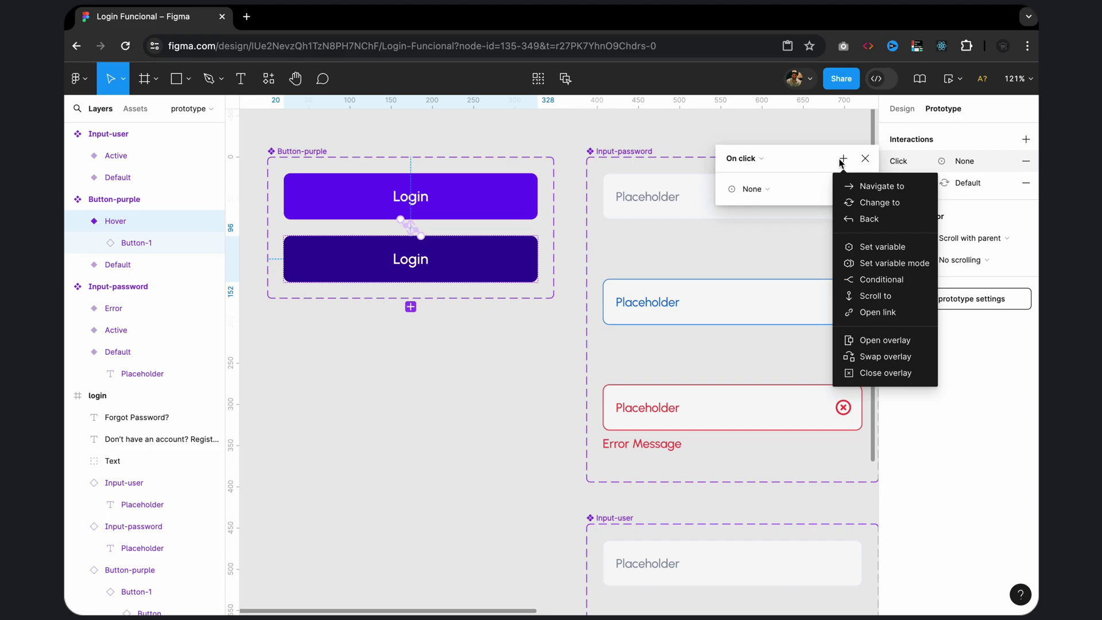
Step: Make the click action a Conditional testing Placeholder-password == Password
left_click(861, 281)
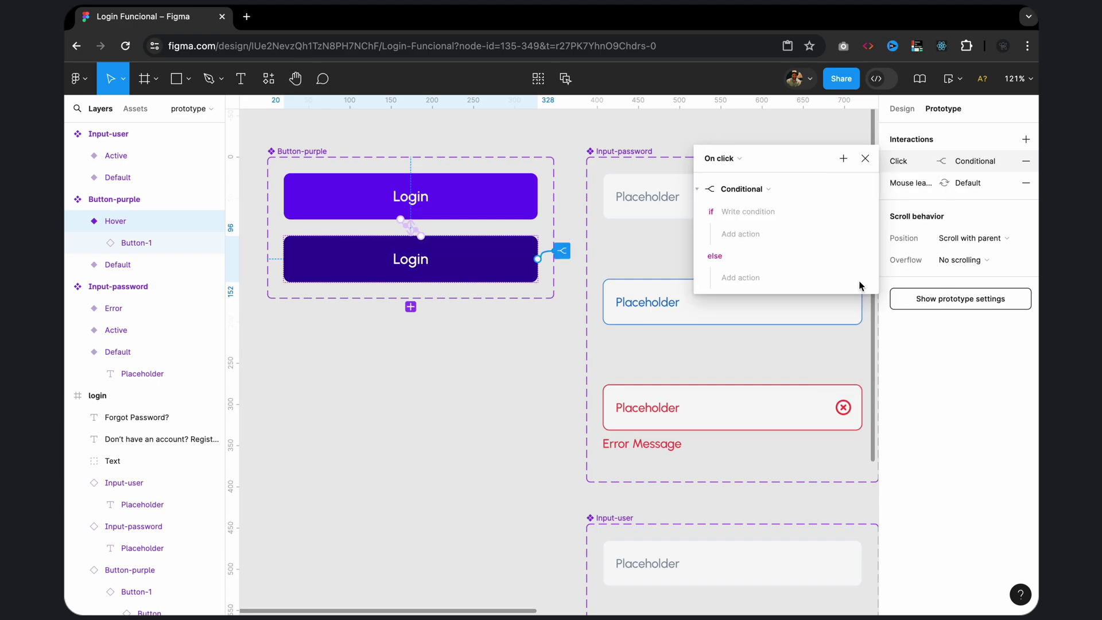
left_click(753, 211)
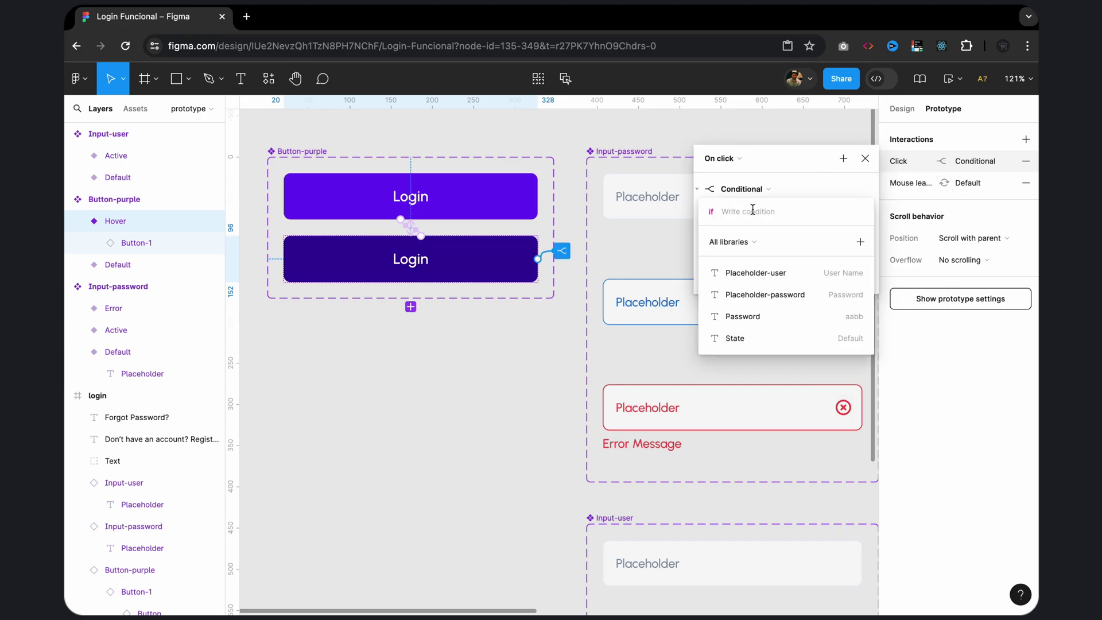
left_click(750, 299)
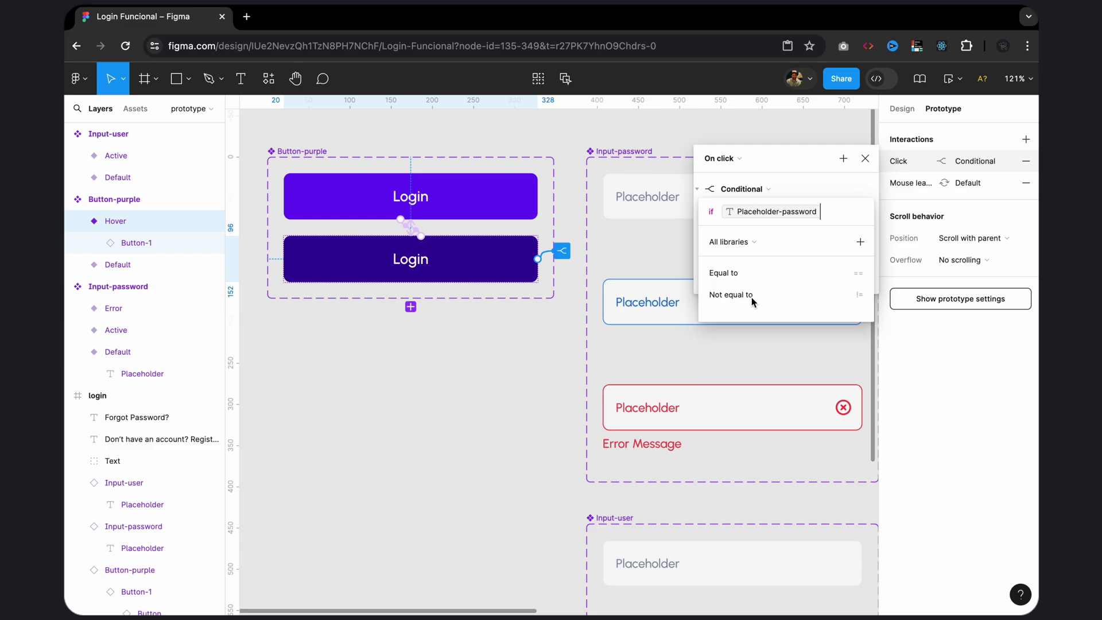
left_click(731, 273)
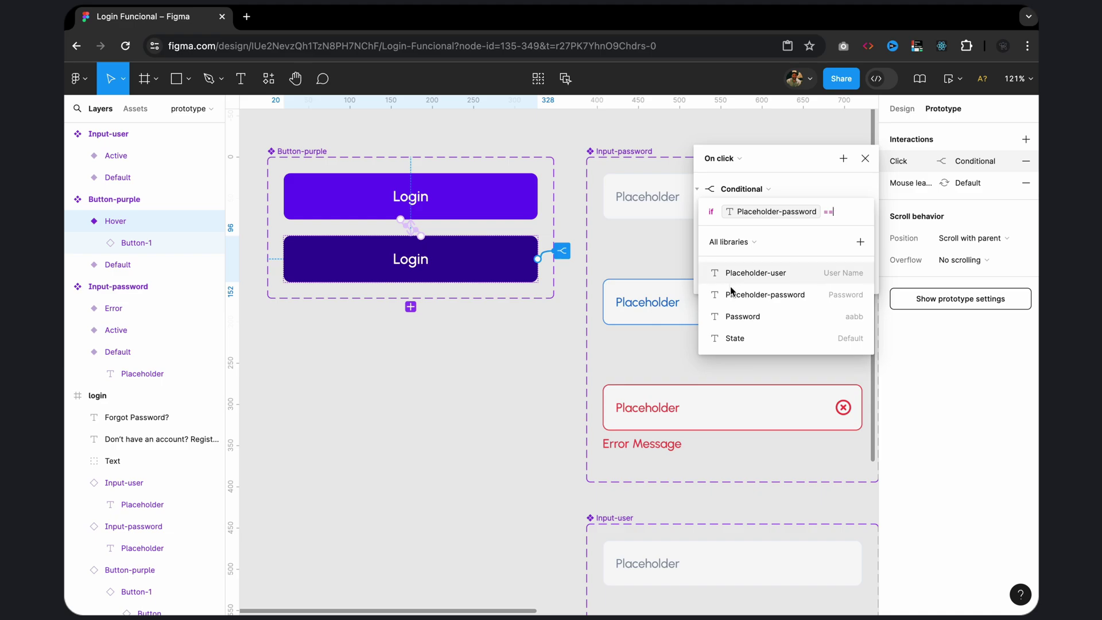
left_click(836, 318)
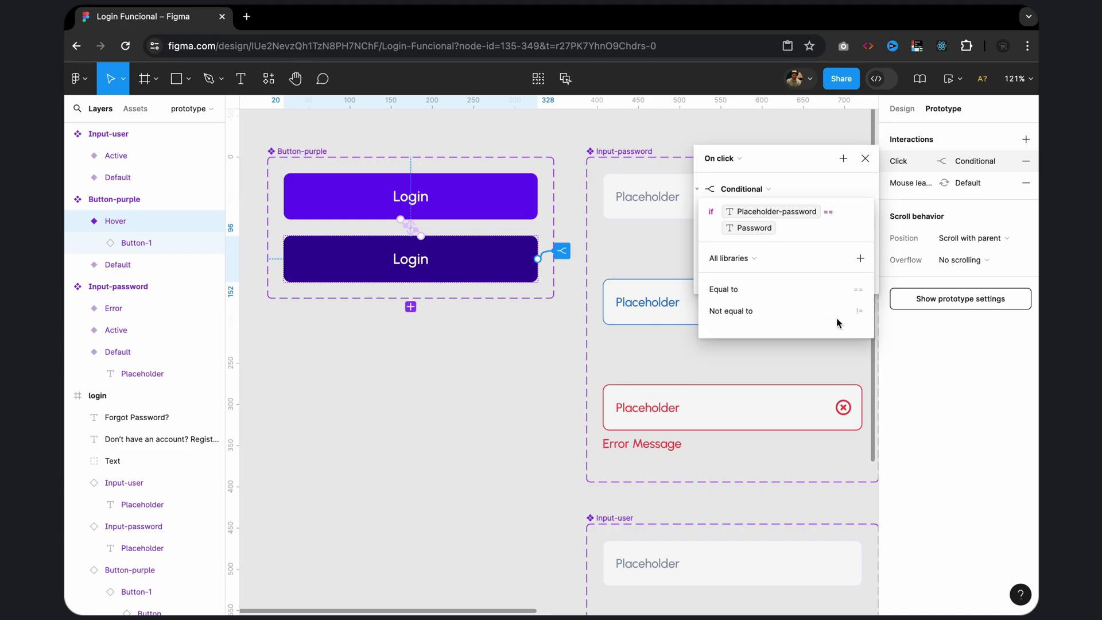
left_click(829, 180)
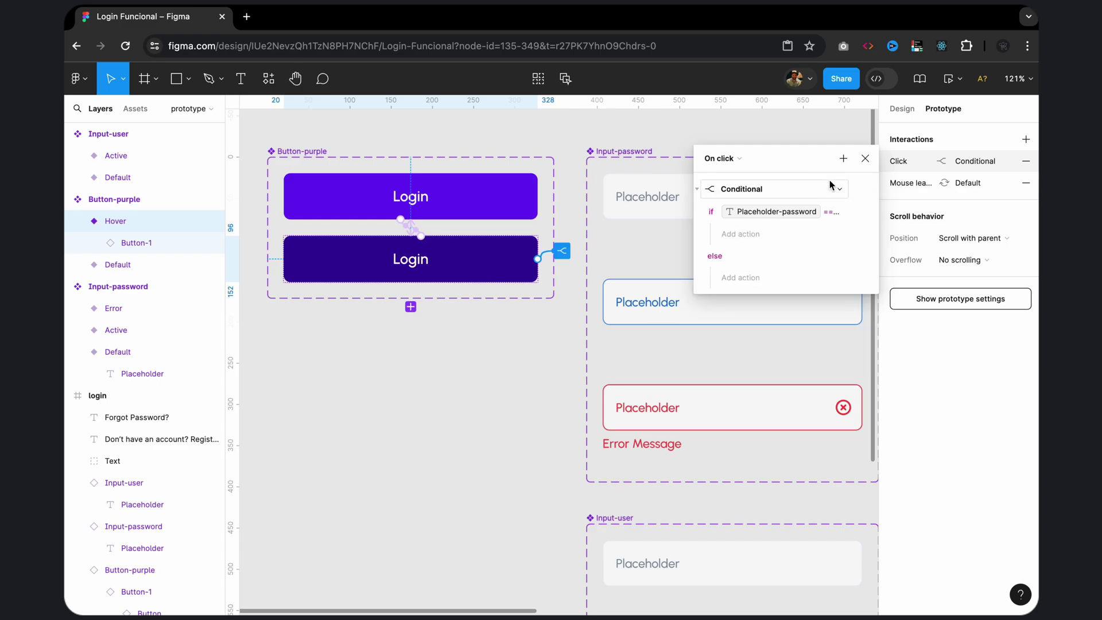
Step: Make the if branch navigate to home and begin adding the else branch action
left_click(769, 237)
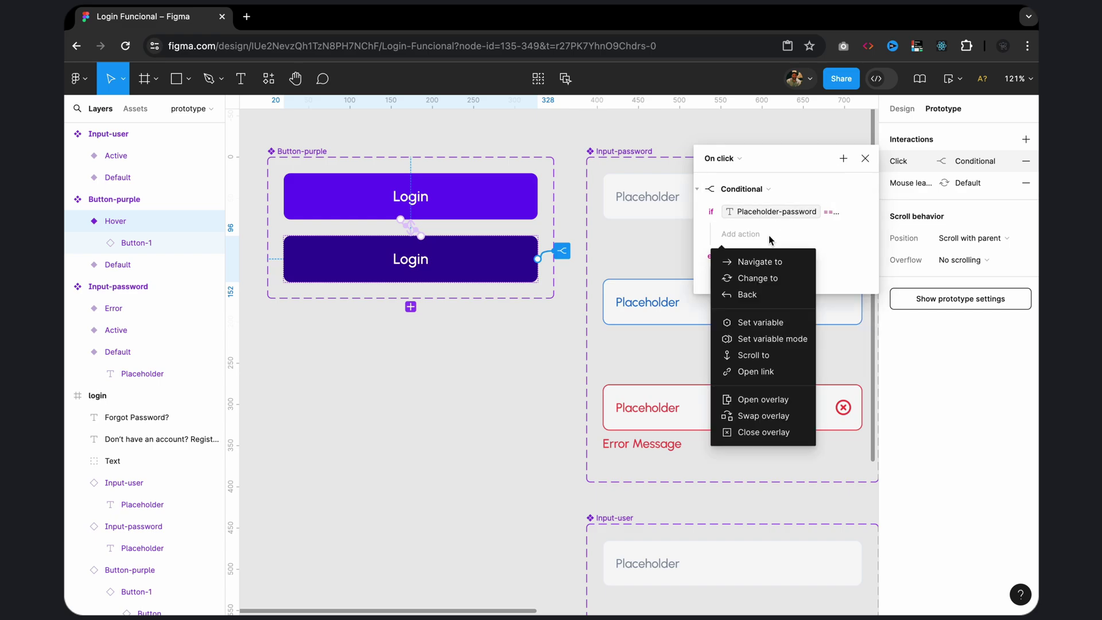
left_click(745, 263)
left_click(745, 266)
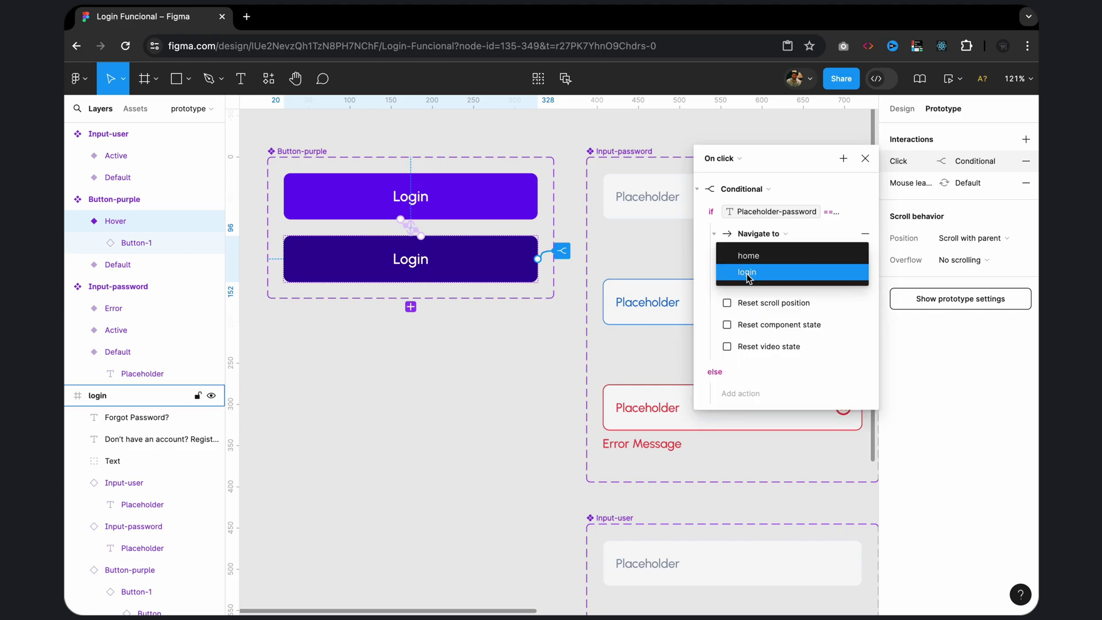
left_click(749, 257)
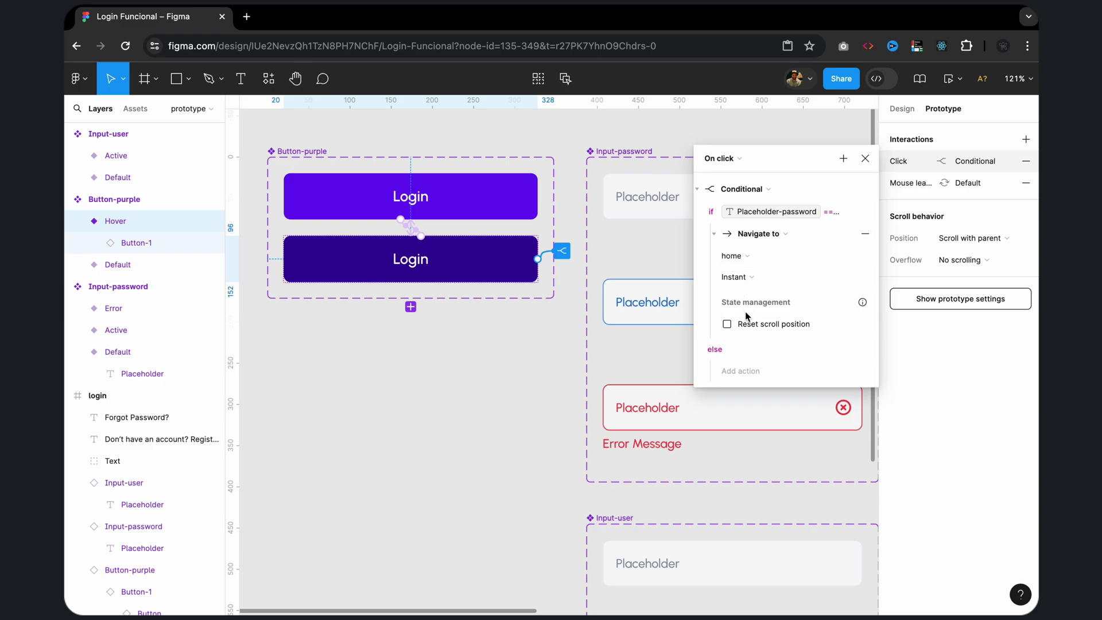
left_click(742, 372)
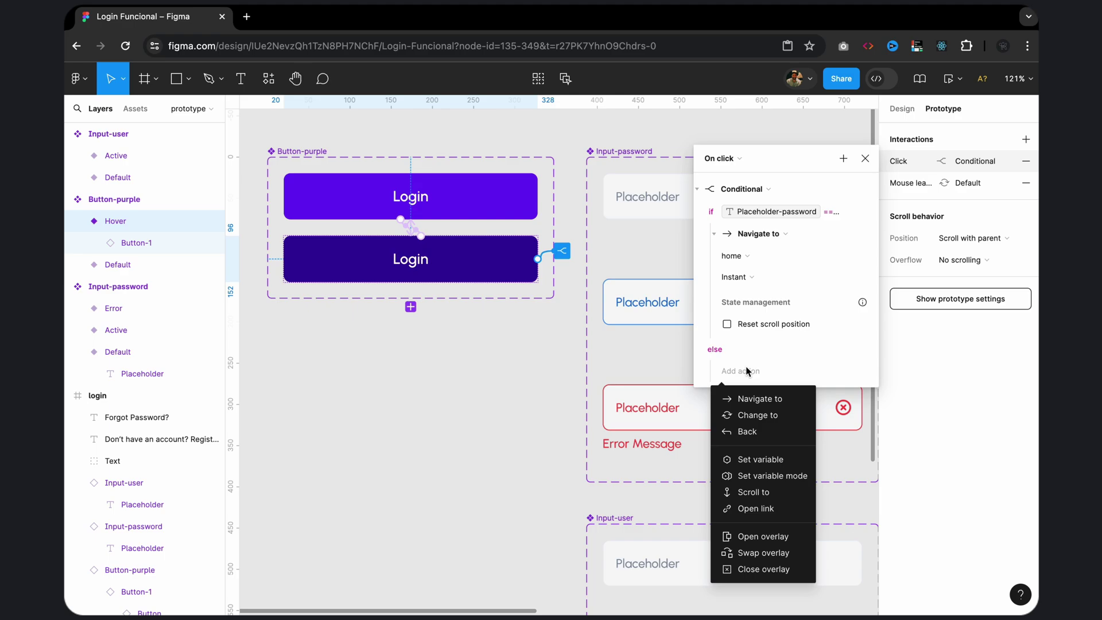
Step: Make the else branch set the State variable to "Error" and close the interaction editor
left_click(754, 459)
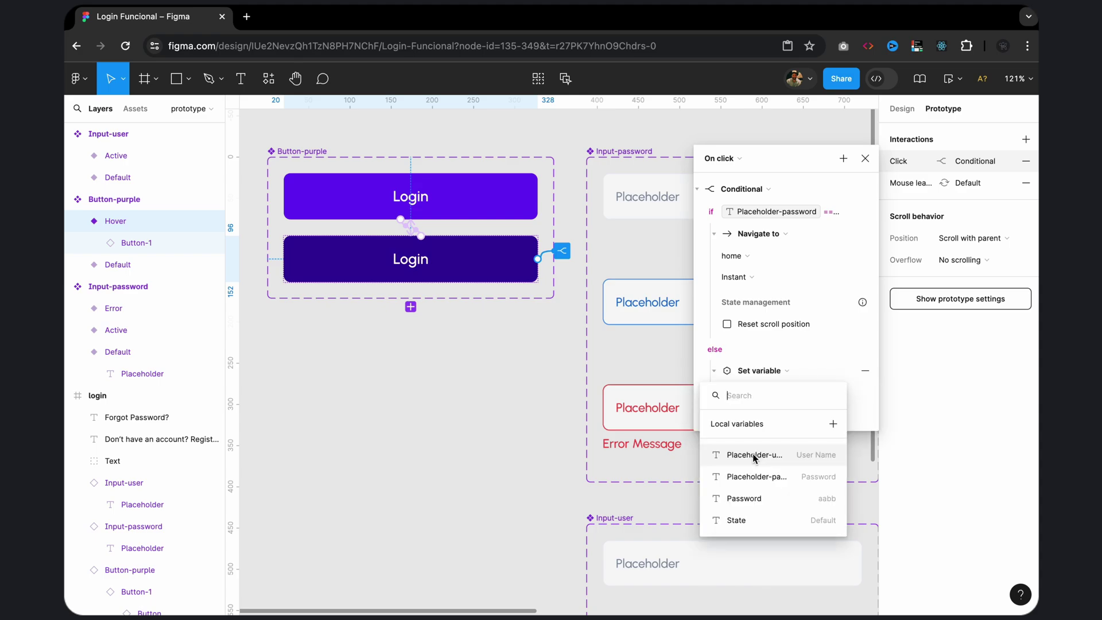
left_click(737, 521)
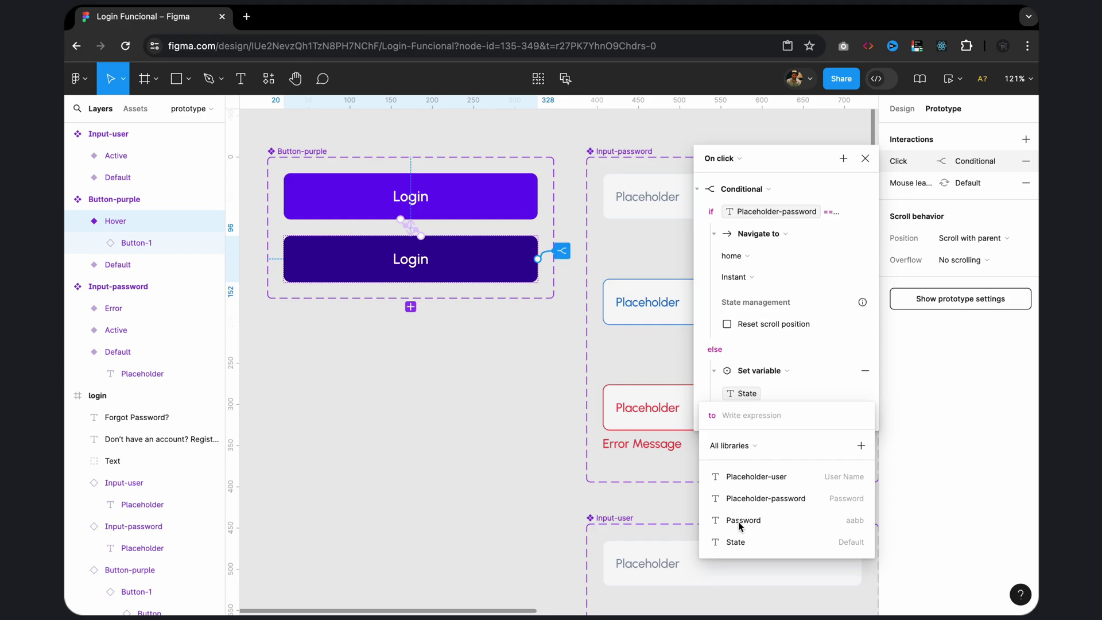
type("'")
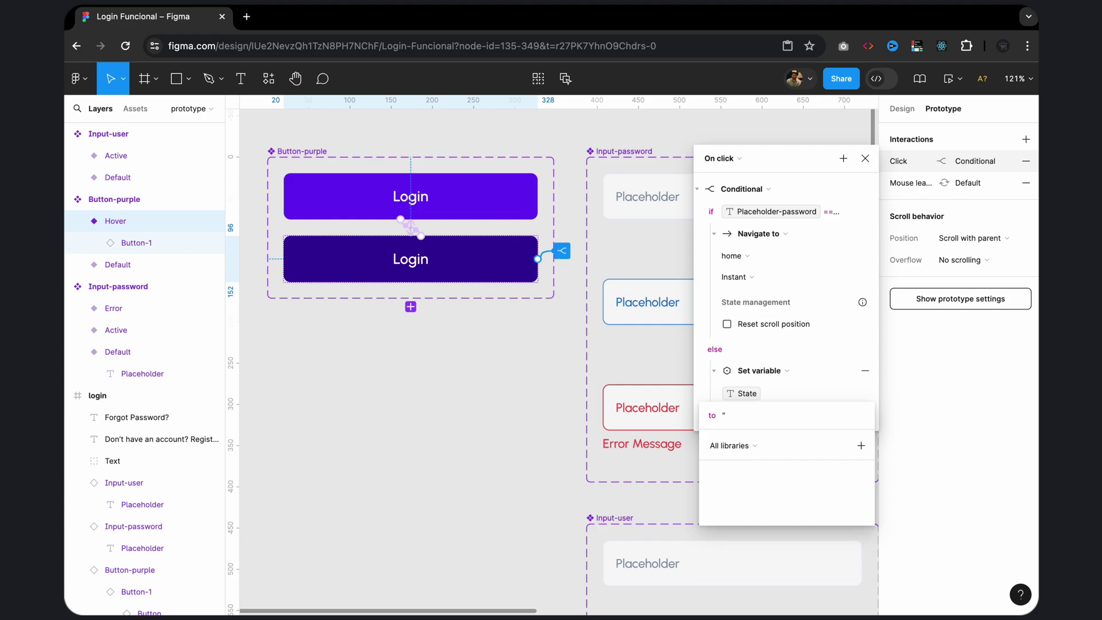
type("Error")
left_click(822, 390)
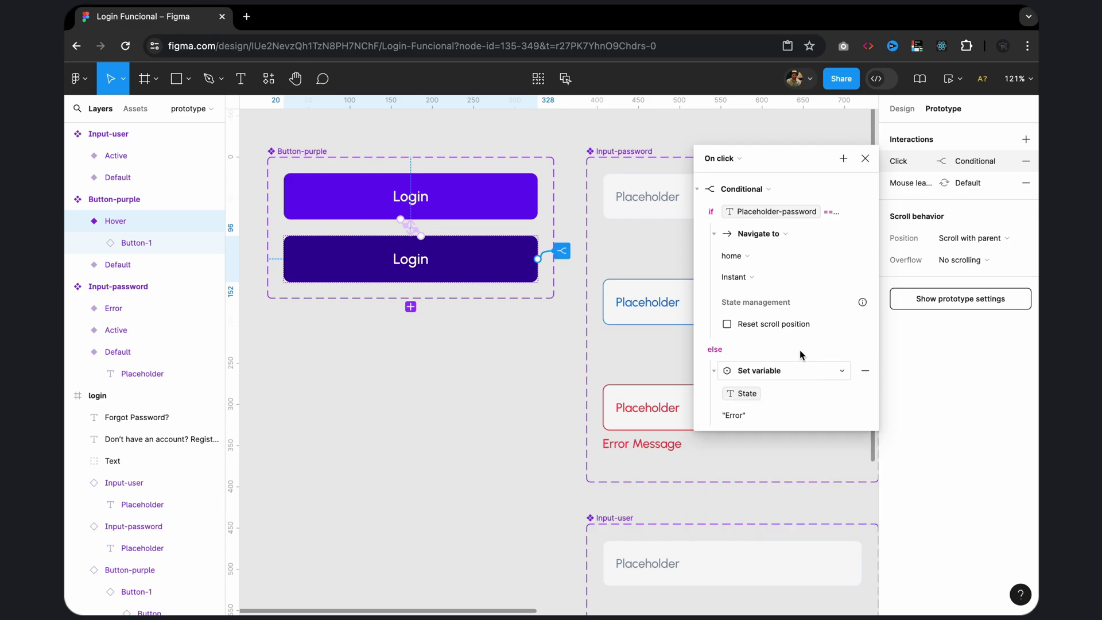
left_click(864, 159)
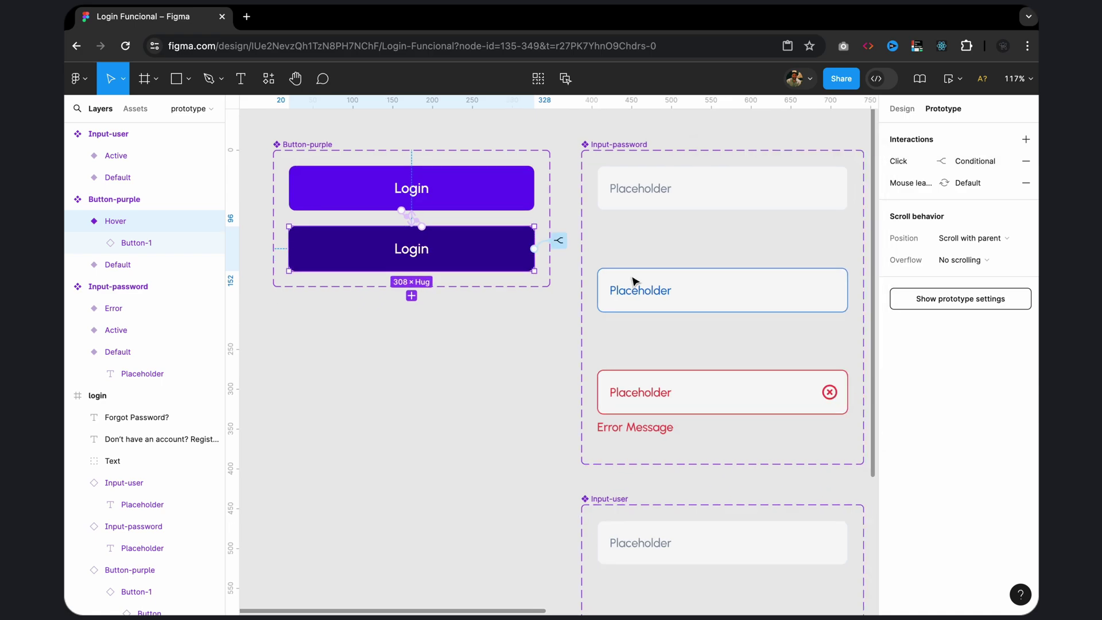
Step: Bind the Login screen Password field's State property to the State variable
left_click(899, 109)
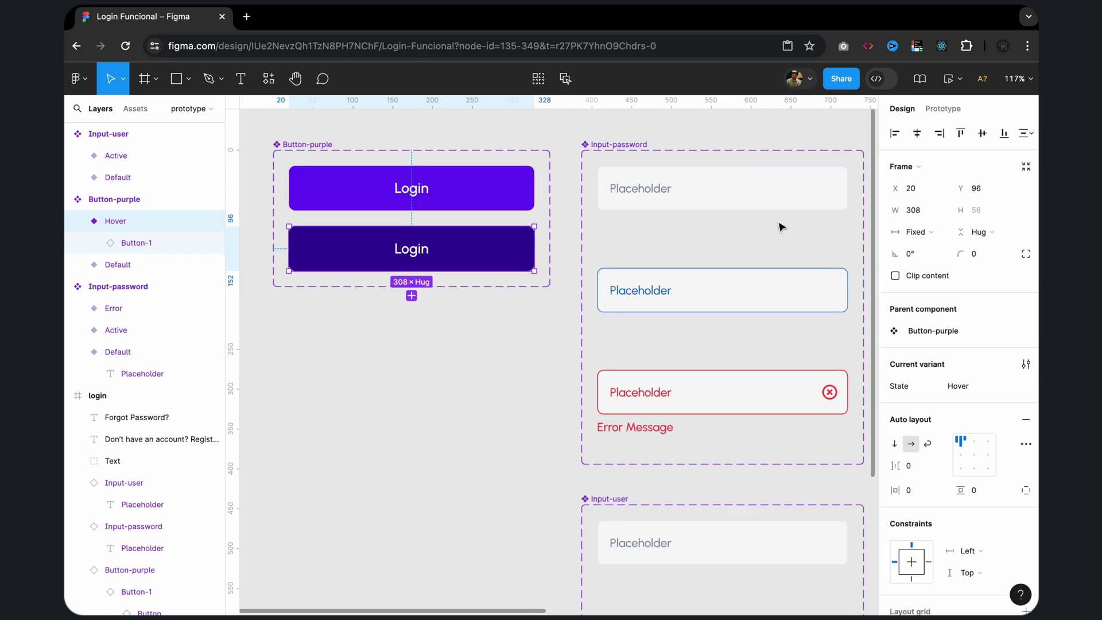
scroll(780, 226, "right", 5)
scroll(780, 226, "right", 3)
scroll(781, 226, "right", 2)
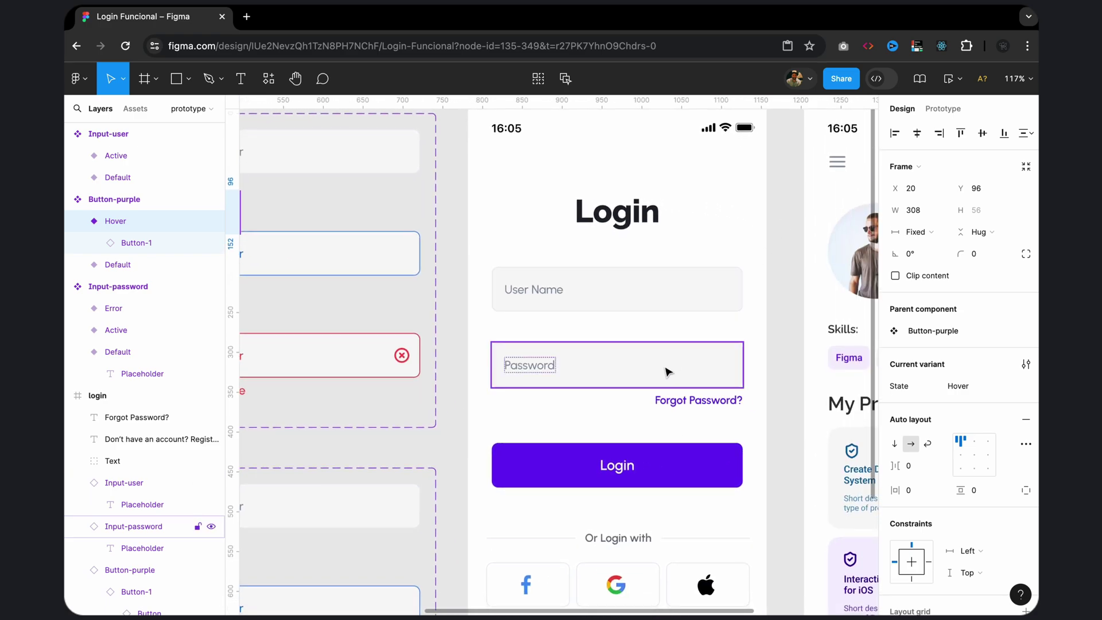
left_click(604, 363)
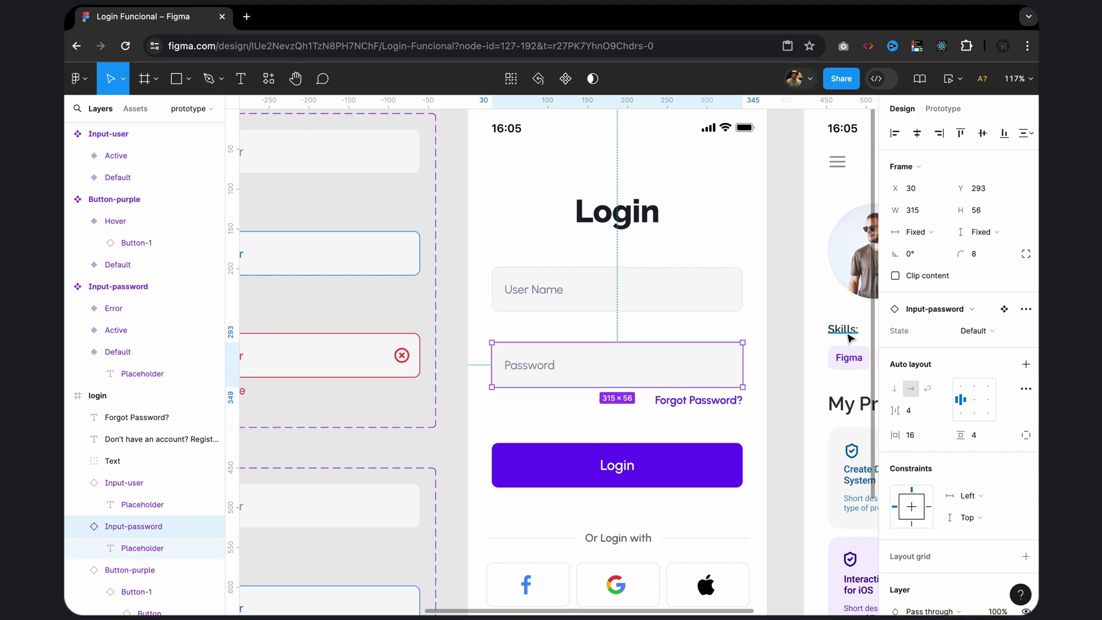
mouse_move(982, 330)
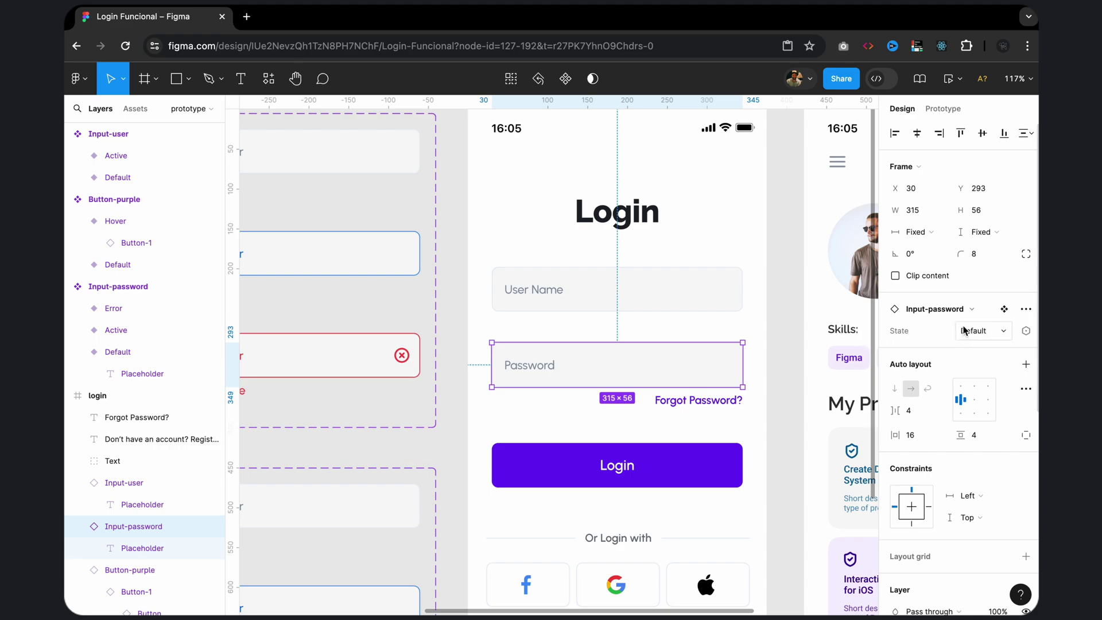
left_click(979, 336)
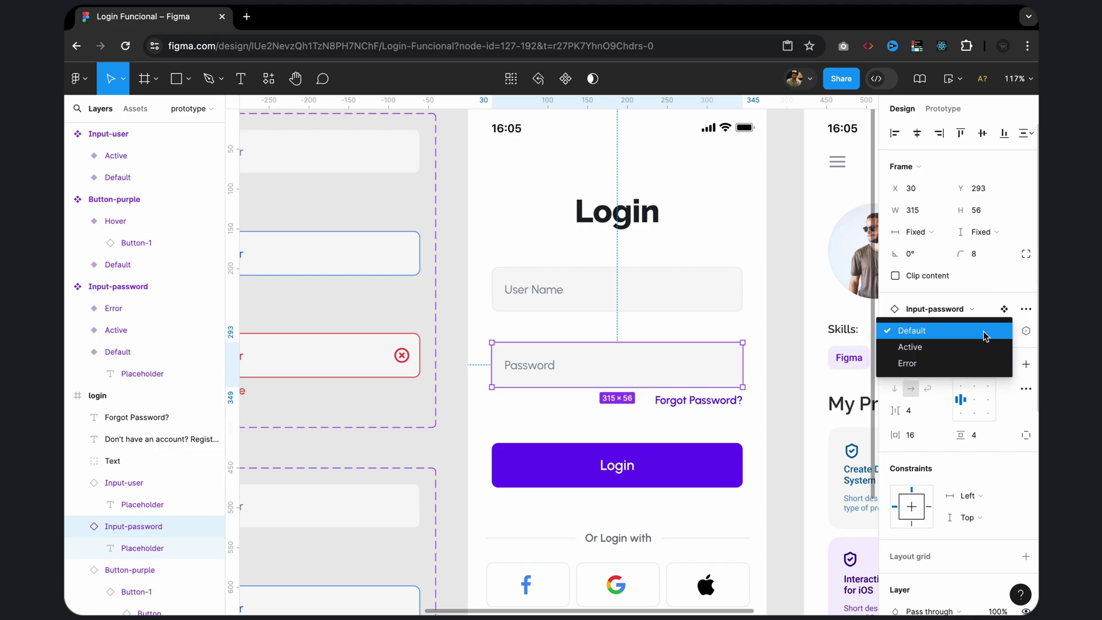
left_click(1026, 331)
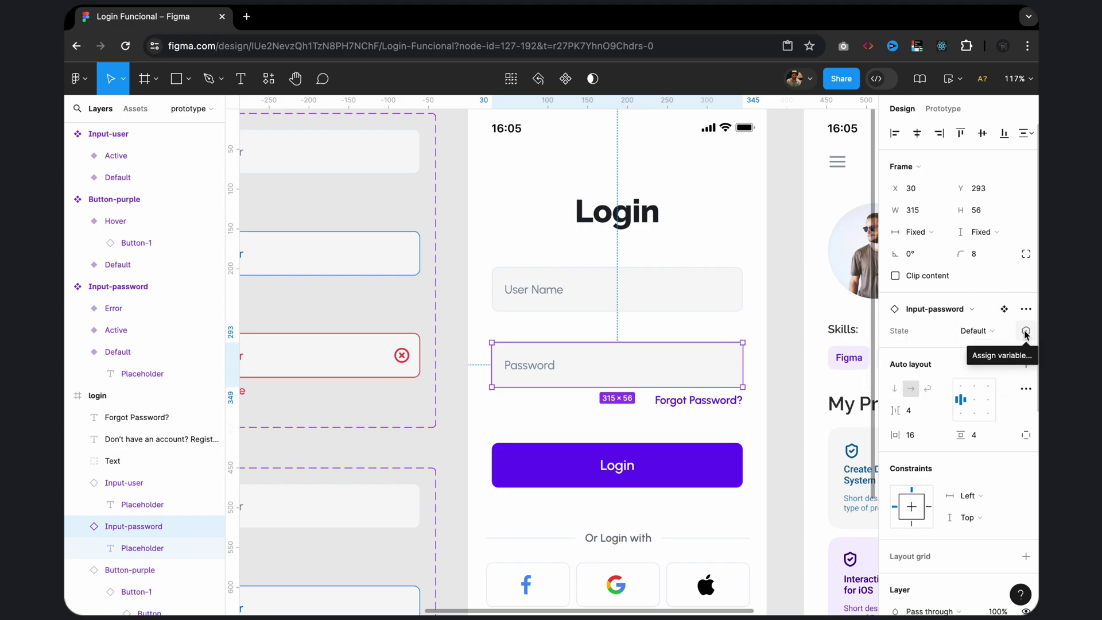
left_click(1026, 331)
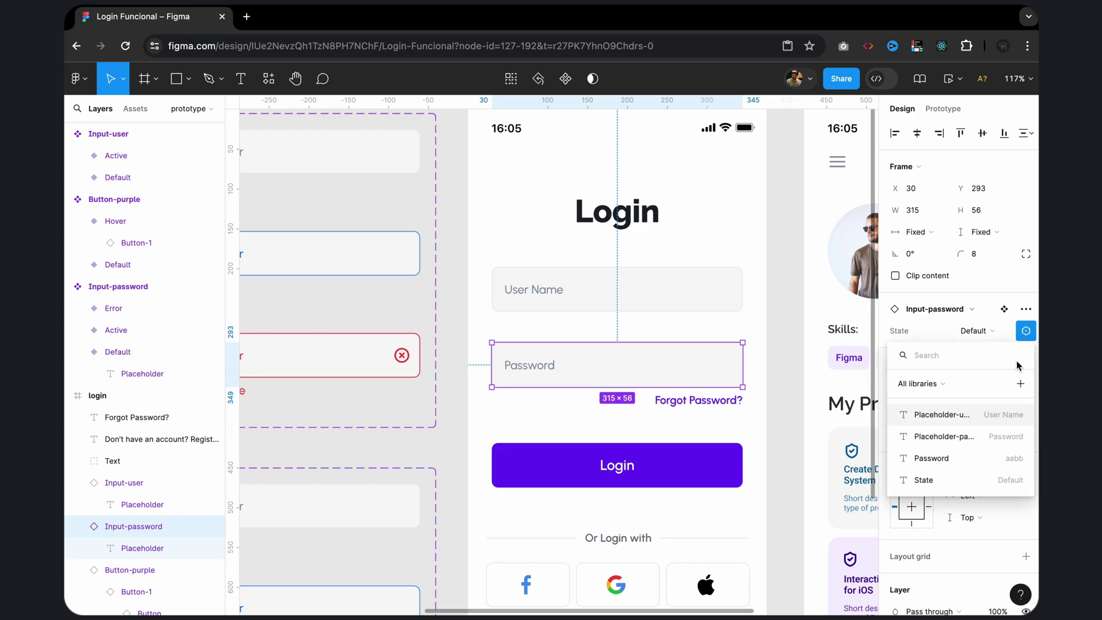
left_click(926, 481)
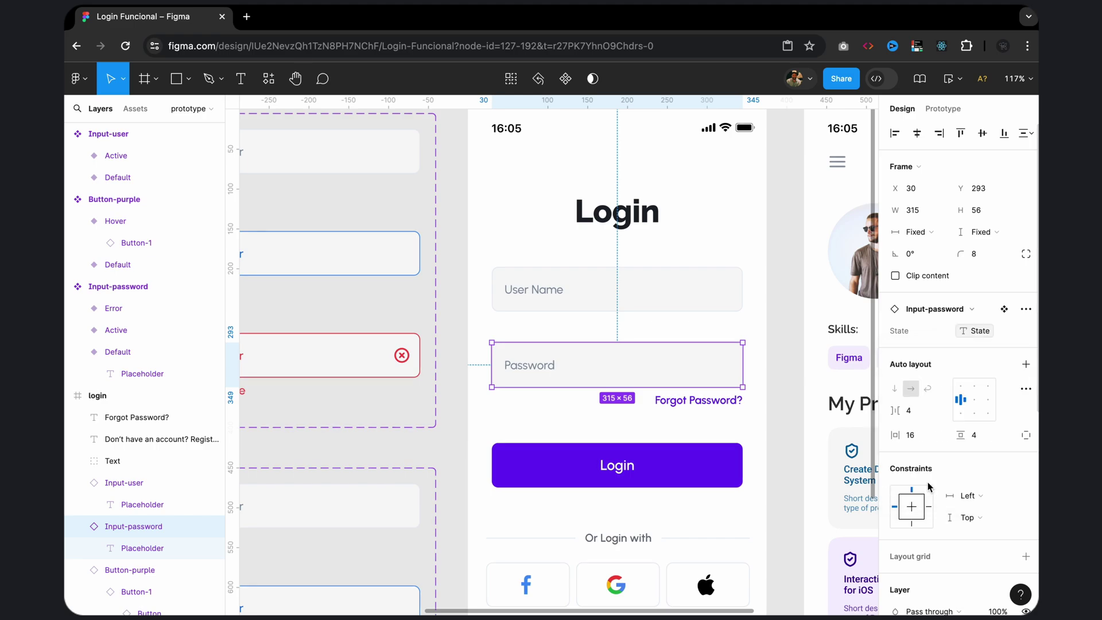
left_click(782, 364)
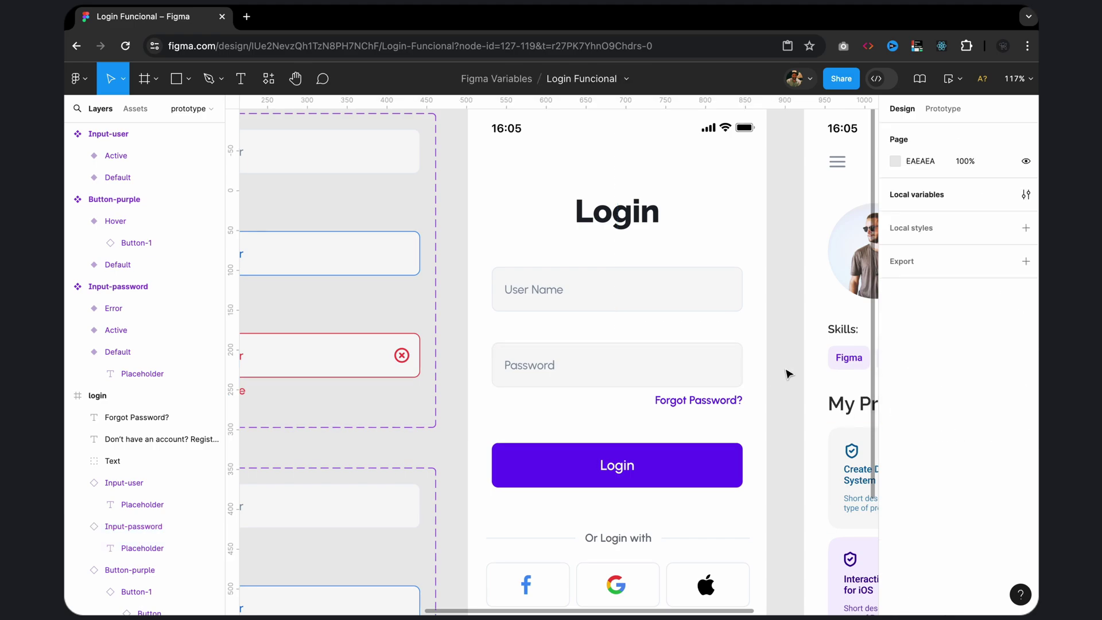
scroll(789, 374, "up", 2)
left_click(447, 151)
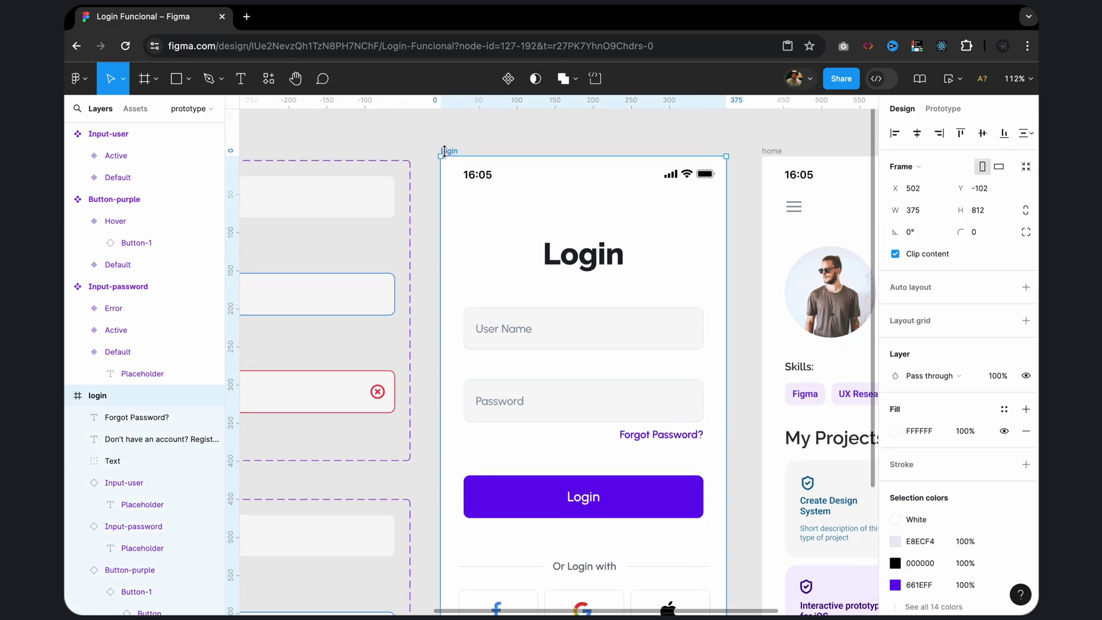
left_click(946, 79)
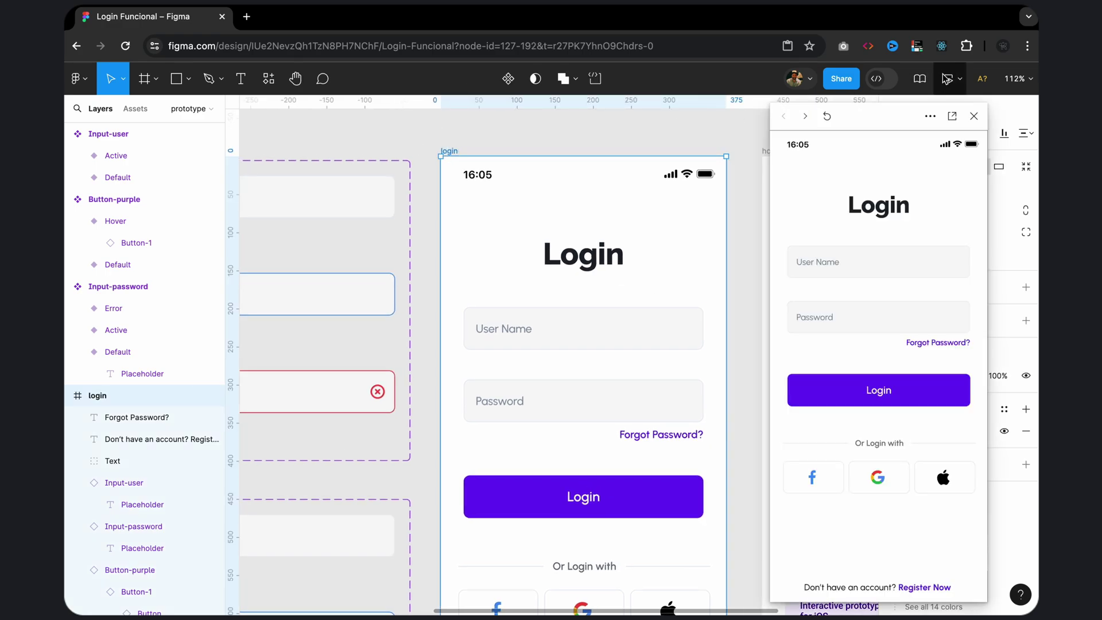
left_click(856, 323)
type("aabb")
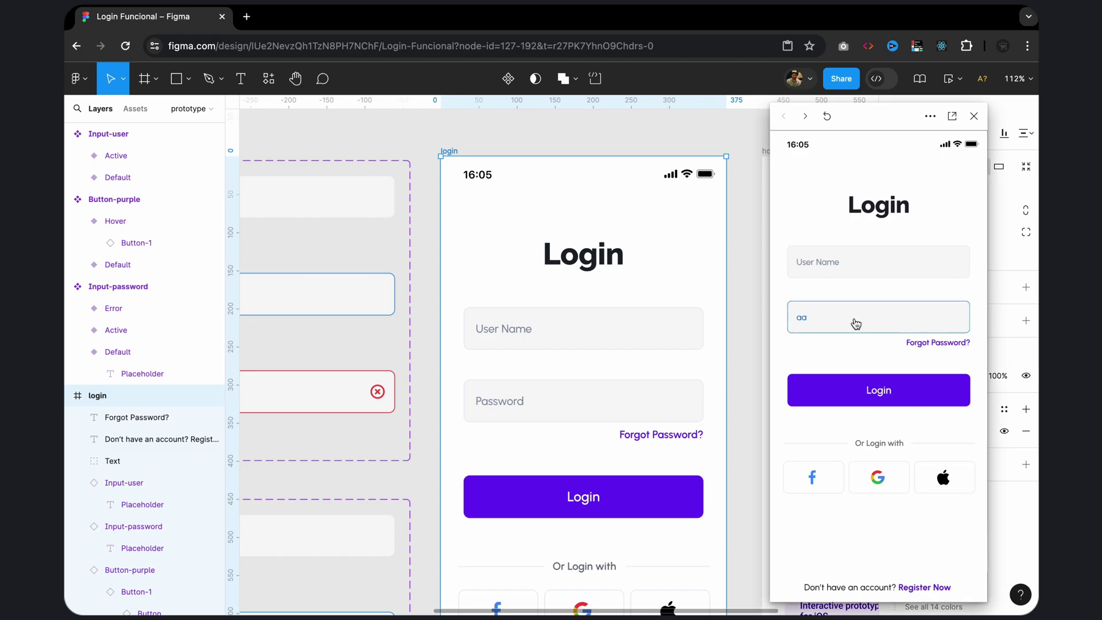
left_click(870, 391)
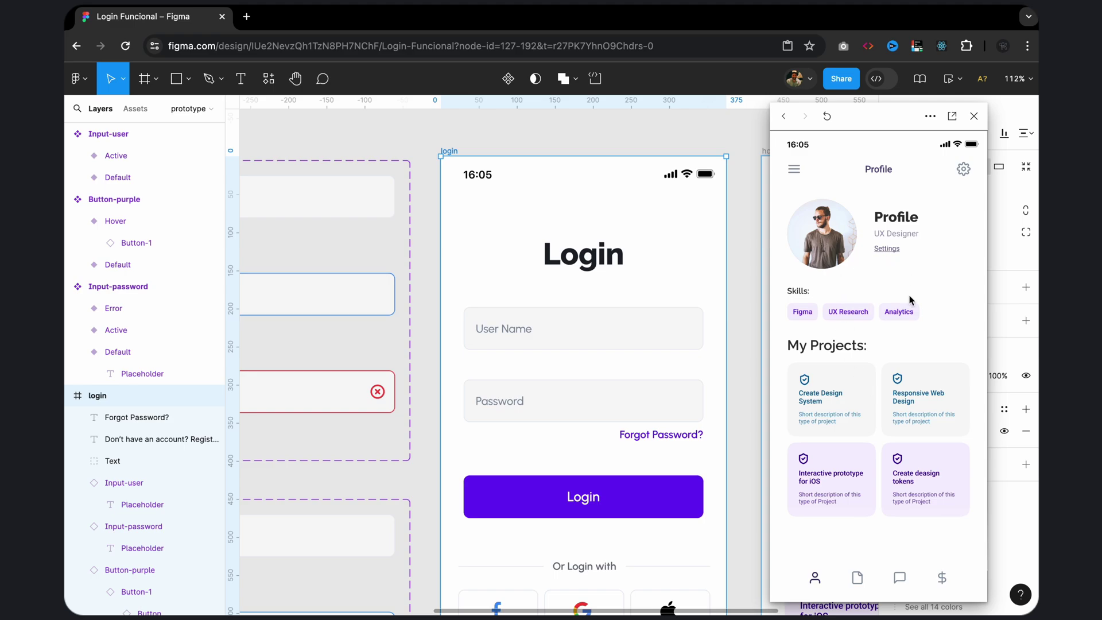
left_click(794, 170)
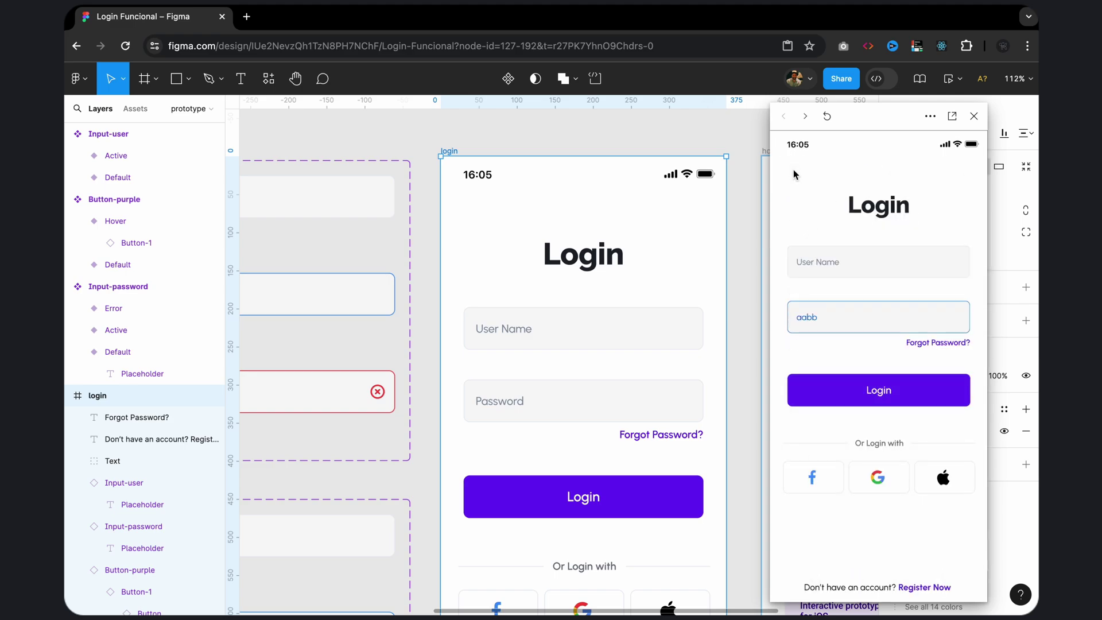
left_click(828, 116)
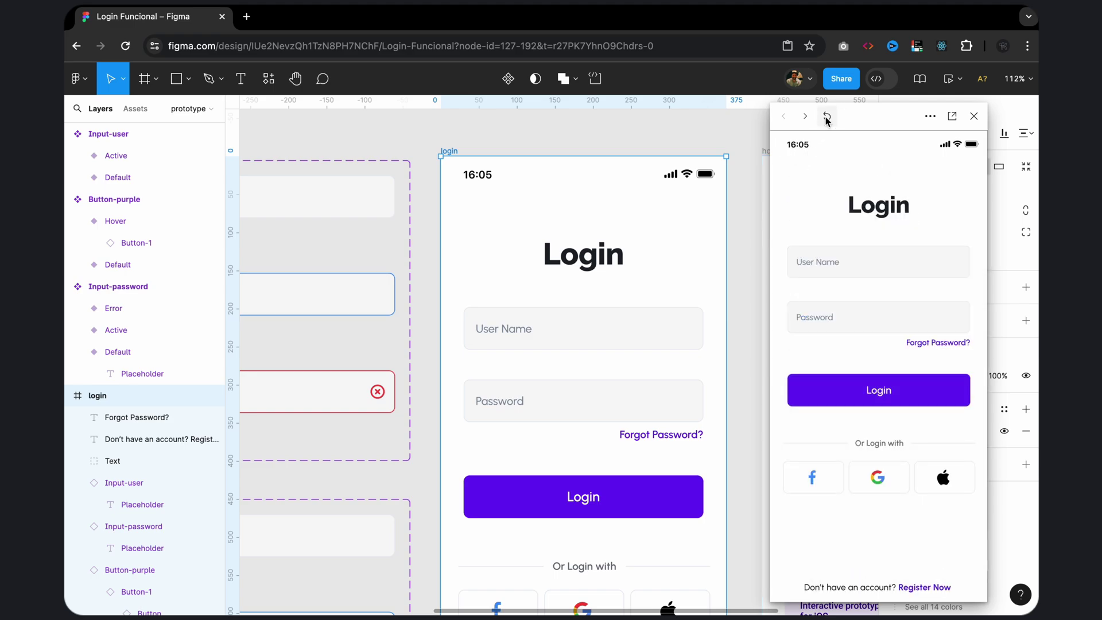
left_click(814, 322)
type("a")
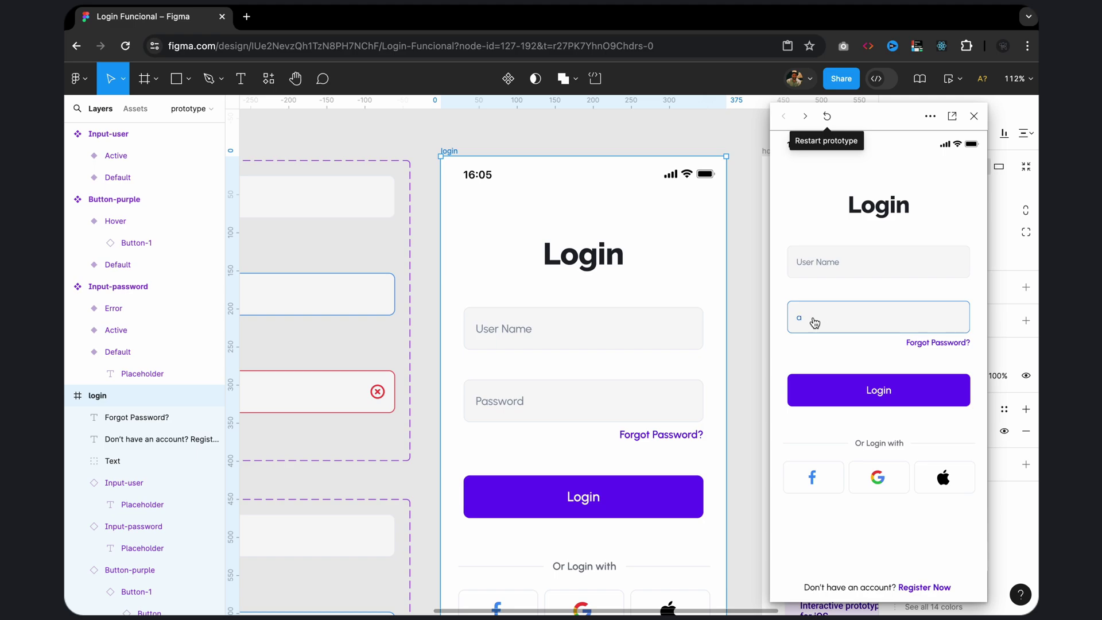
type("bc")
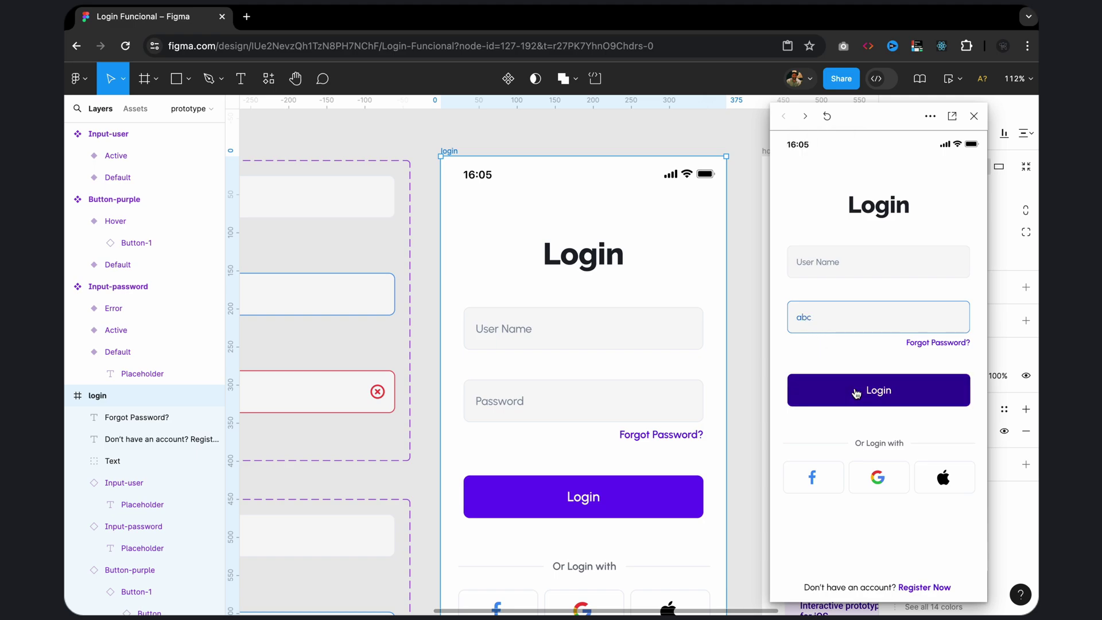
left_click(856, 393)
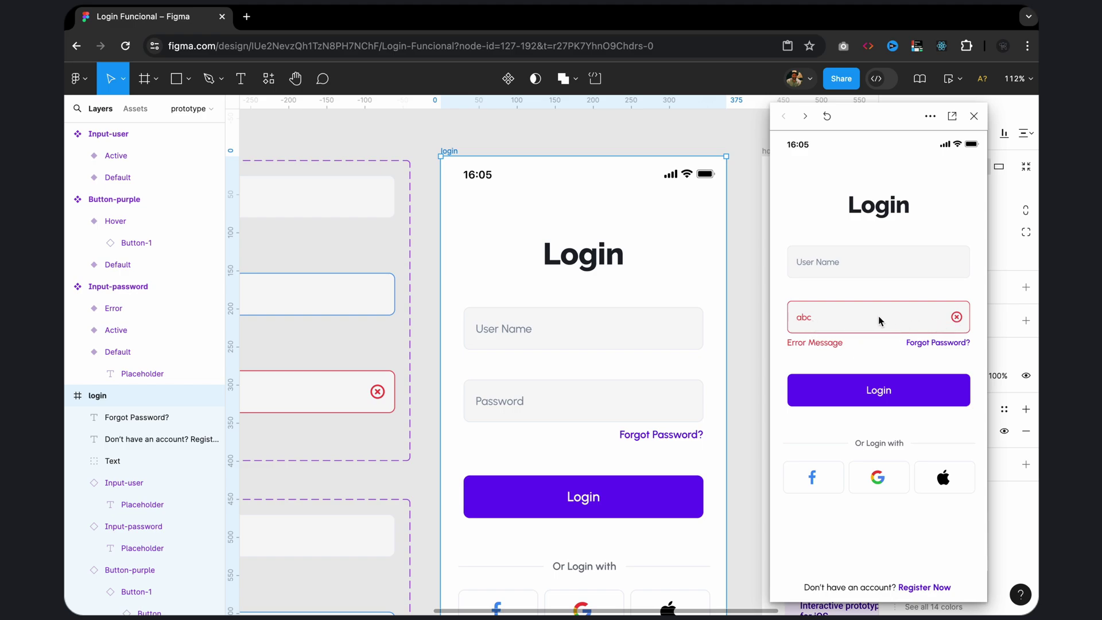
left_click(975, 116)
scroll(728, 255, "left", 5)
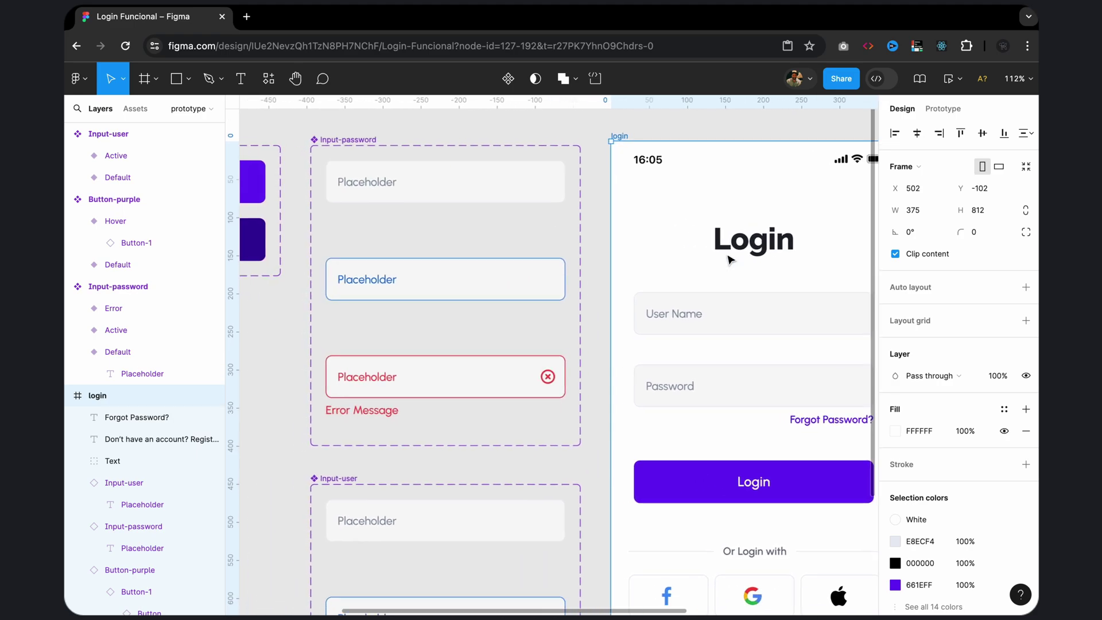
Step: Give the Error variant's close icon an On click that sets Placeholder-password to empty
left_click(575, 356)
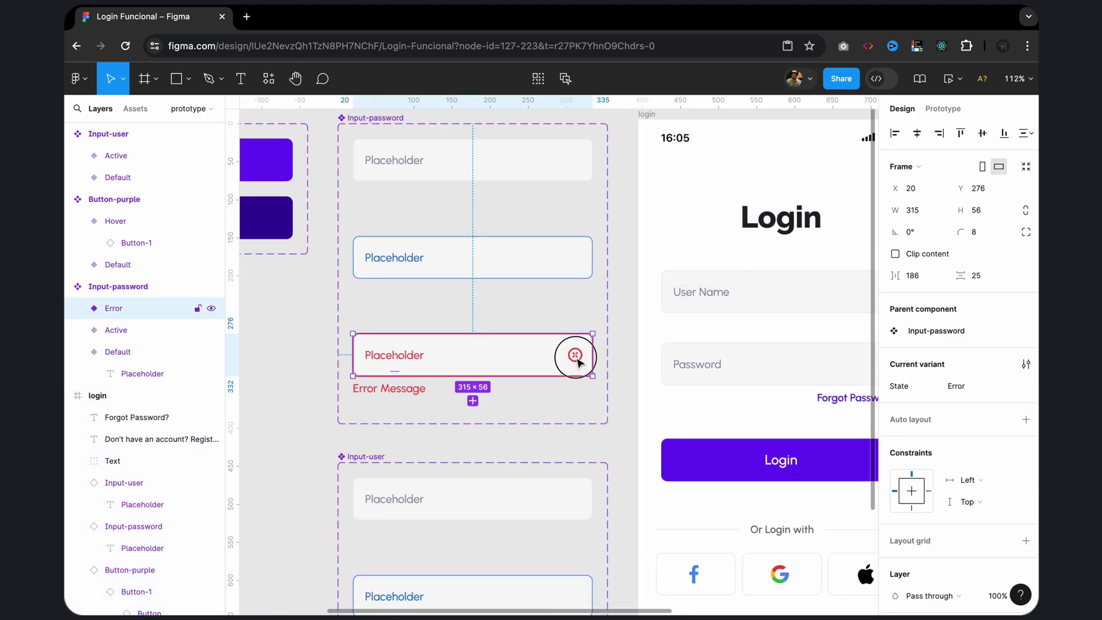
left_click(942, 111)
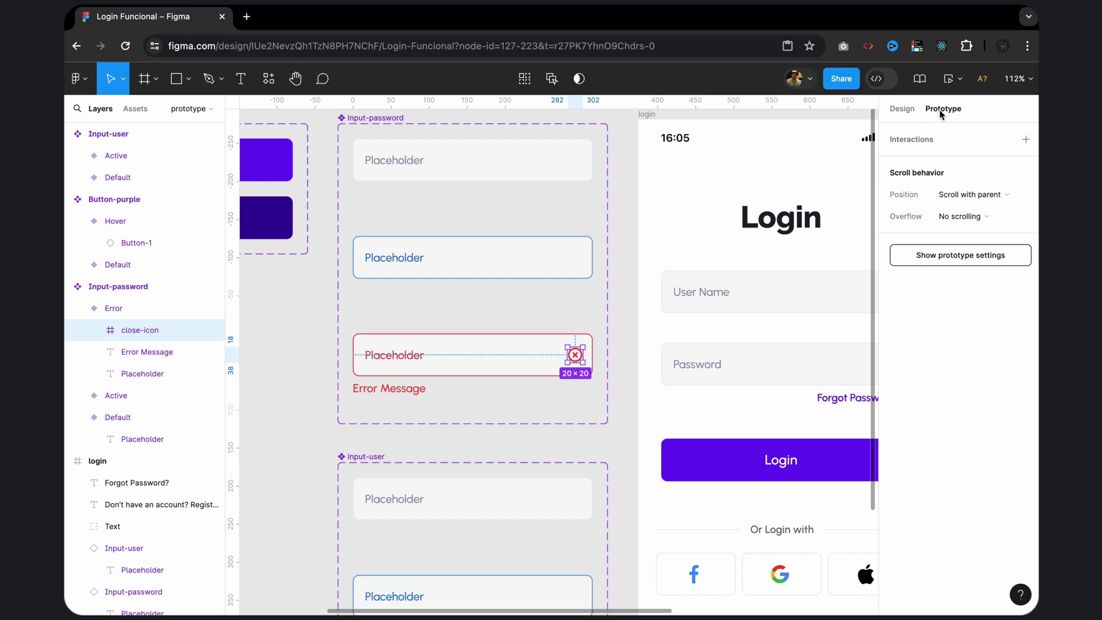
left_click(1027, 140)
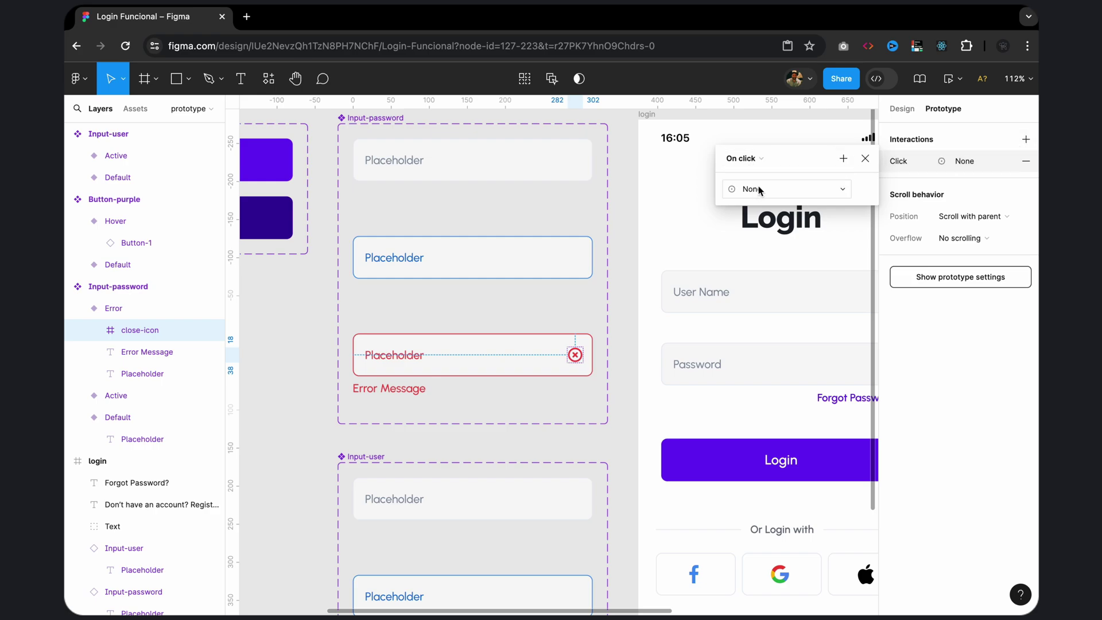
left_click(843, 159)
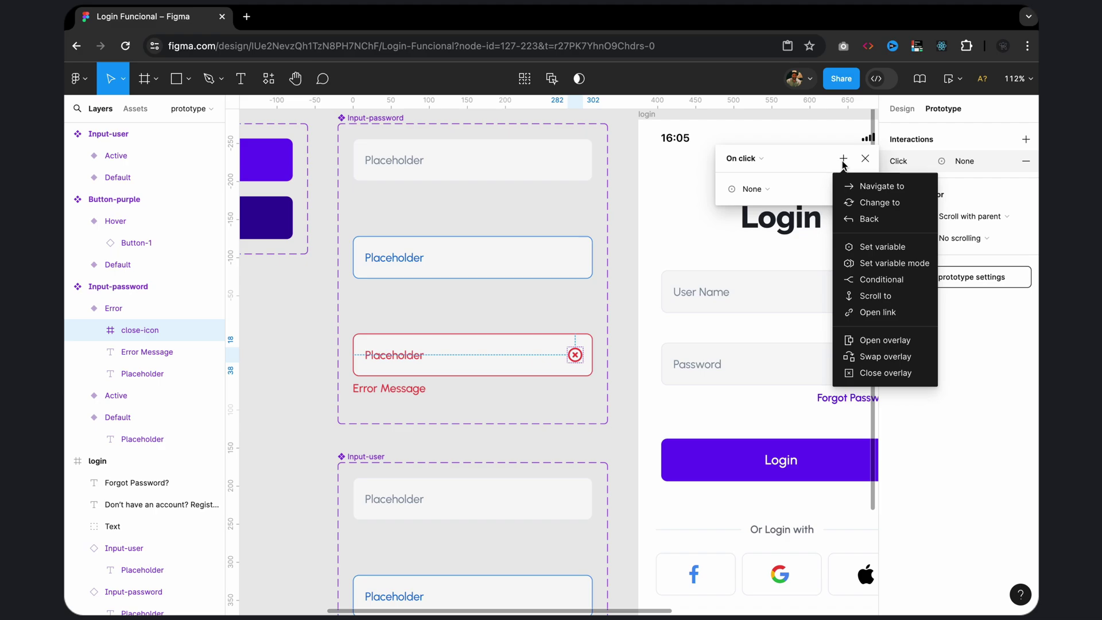
left_click(859, 248)
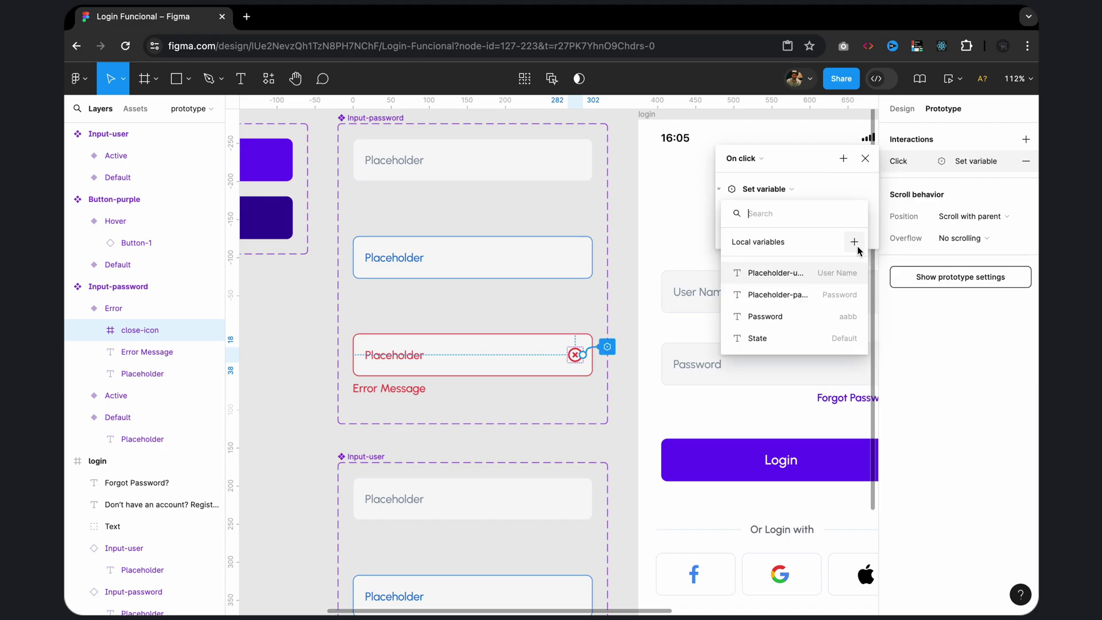
left_click(769, 296)
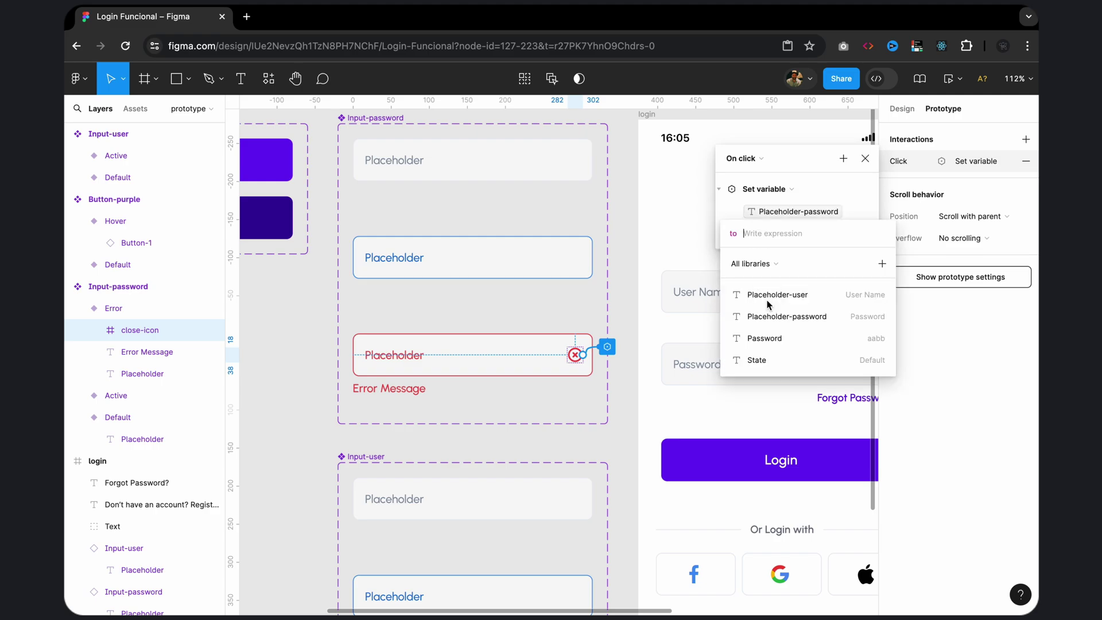
type("'")
type("\"")
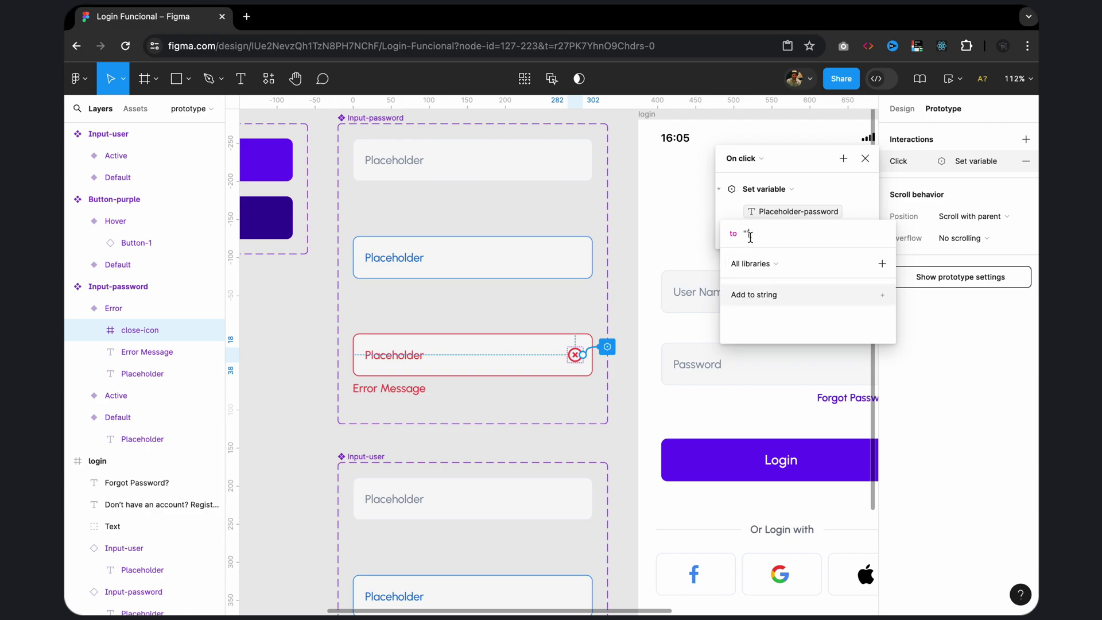
left_click(840, 189)
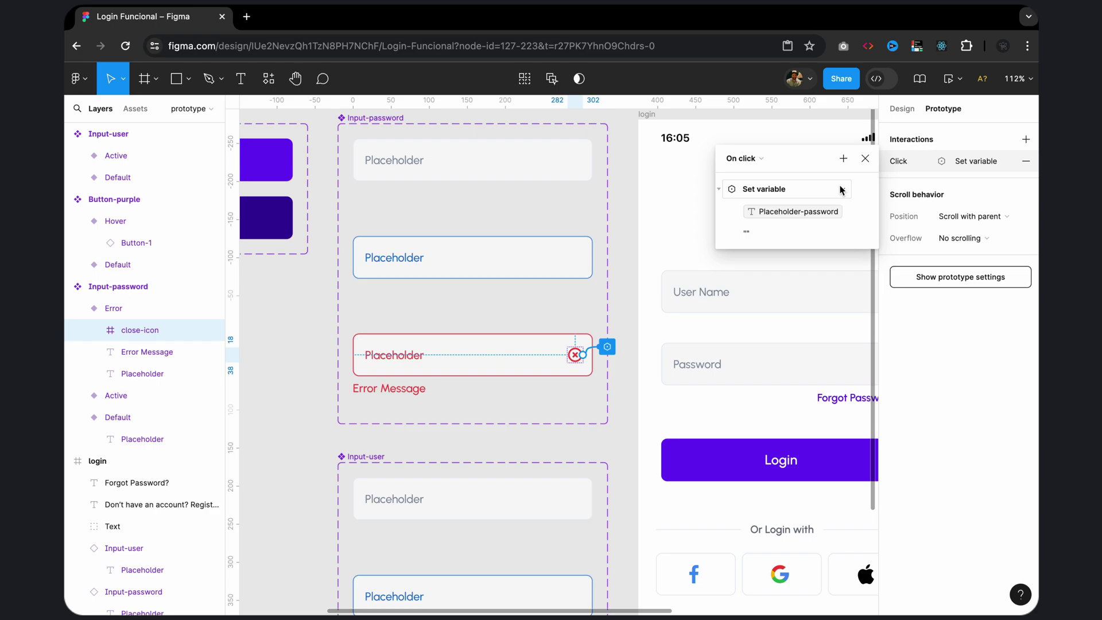
Step: Add a Change to Active state action to the close icon's click and close the editor
left_click(845, 161)
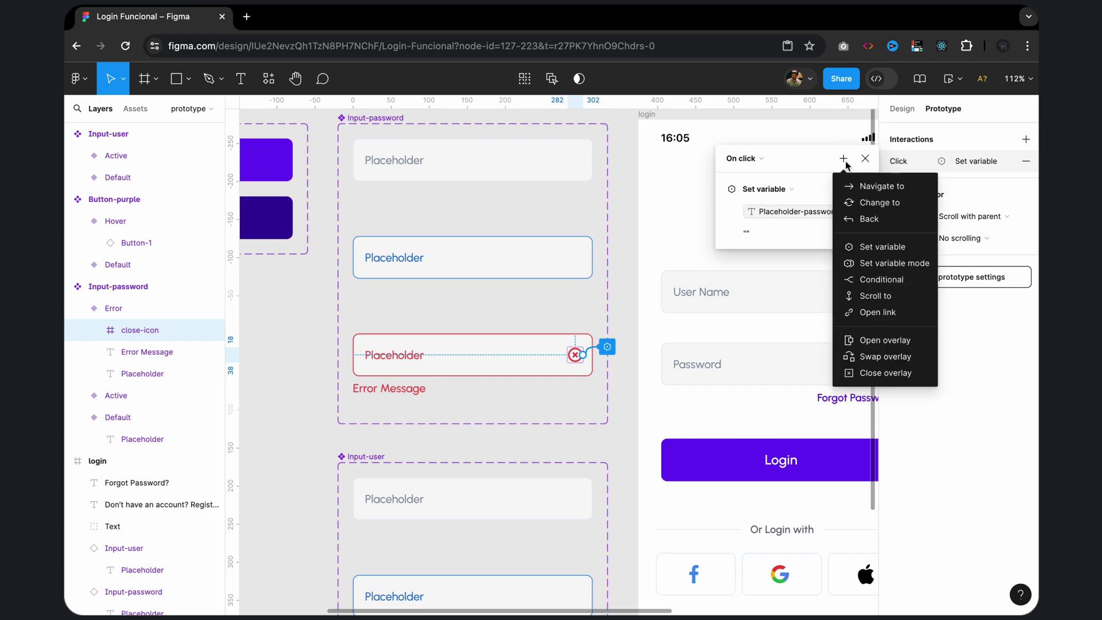
left_click(864, 210)
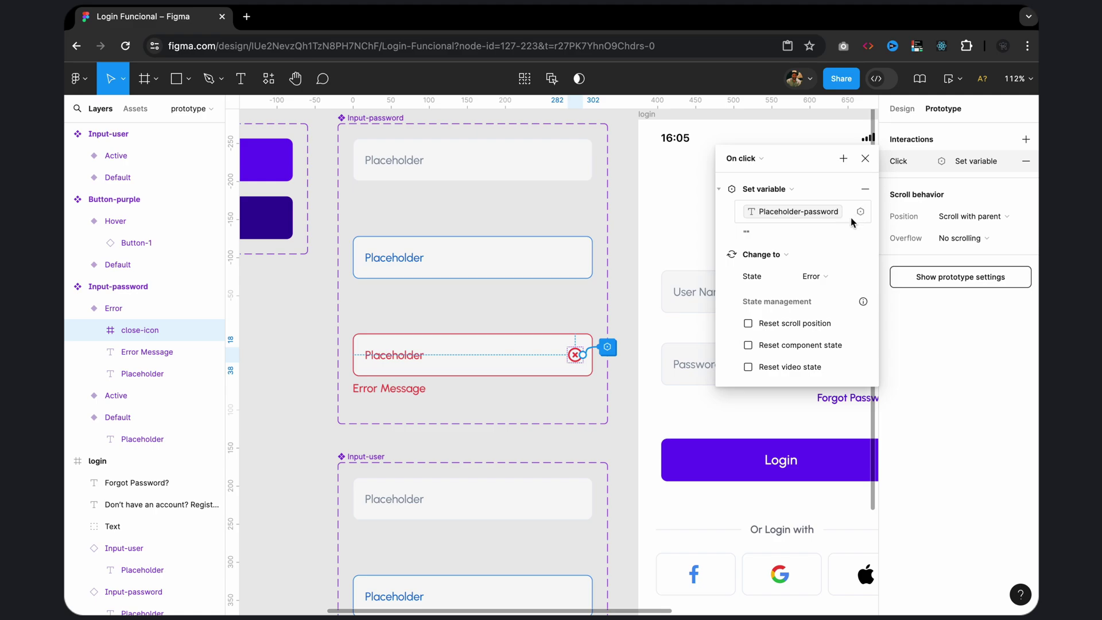
left_click(818, 274)
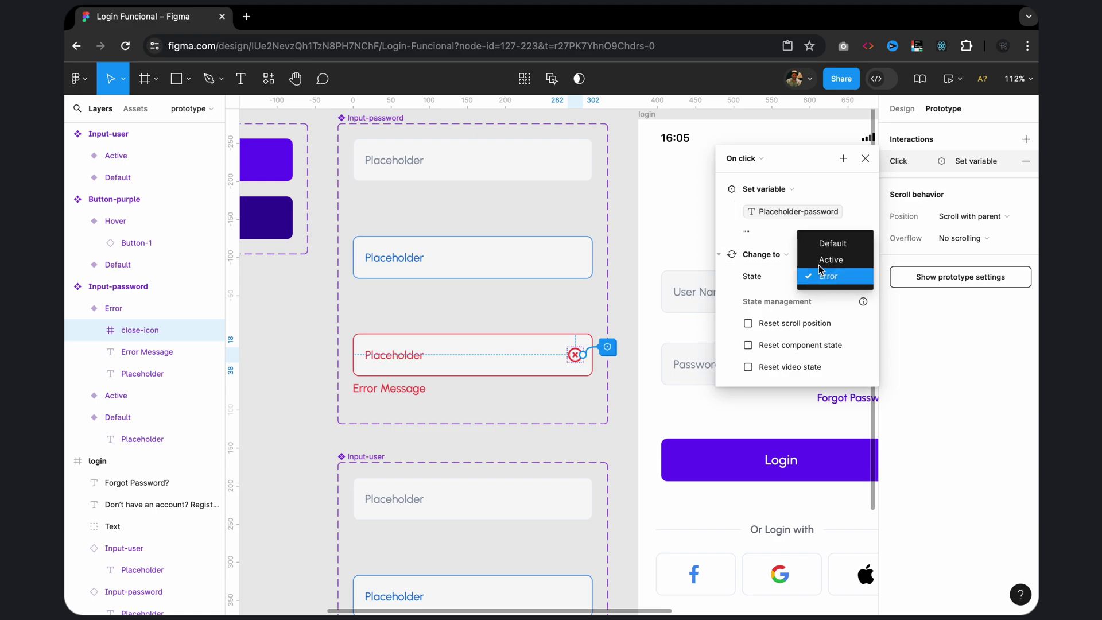
left_click(822, 260)
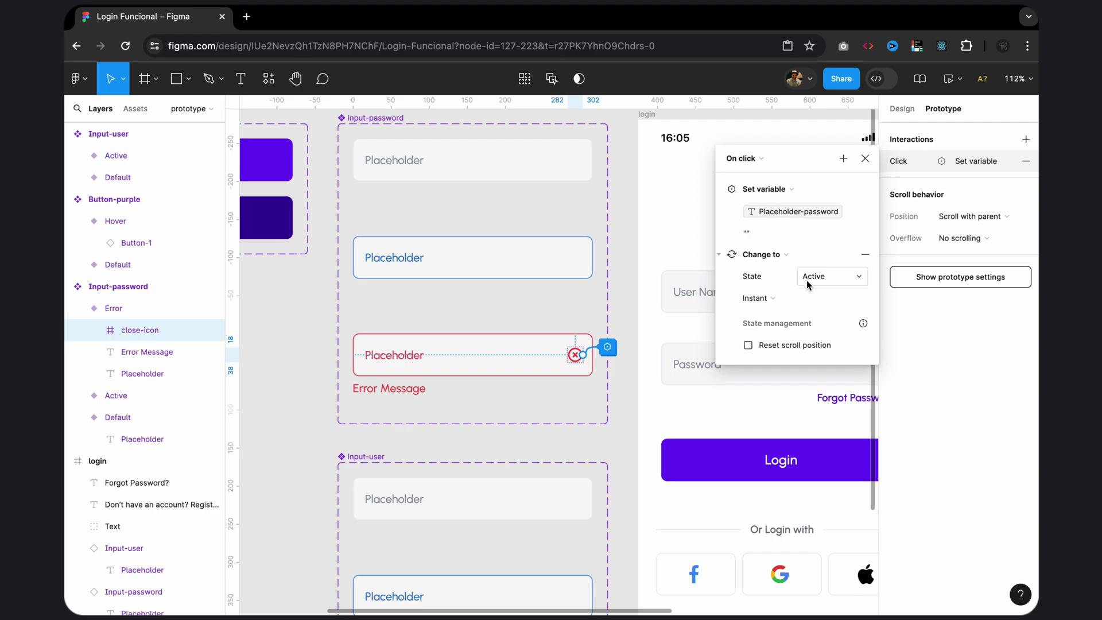
left_click(865, 158)
scroll(813, 170, "right", 5)
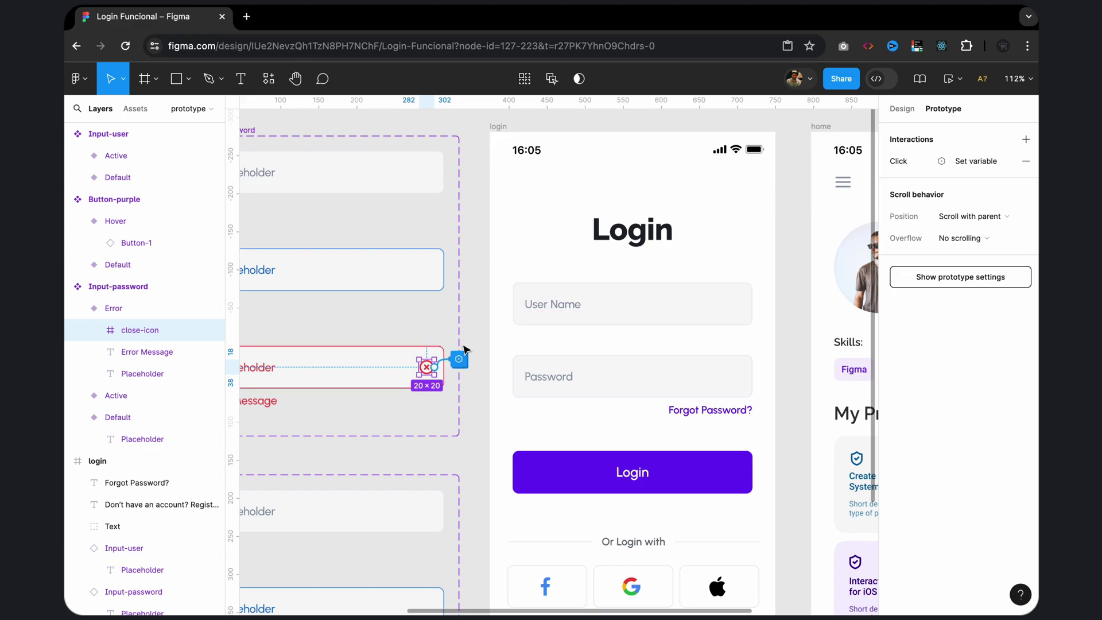
Step: Preview the login frame: wrong password 'ab' shows the error, clear it, log in to Profile, close
left_click(497, 128)
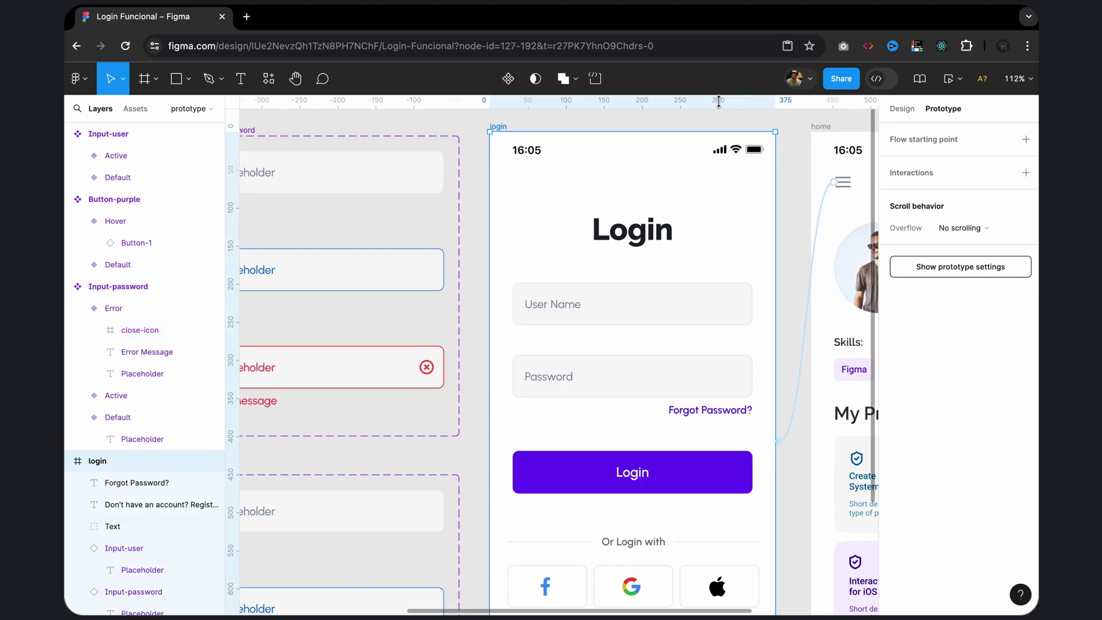
left_click(944, 80)
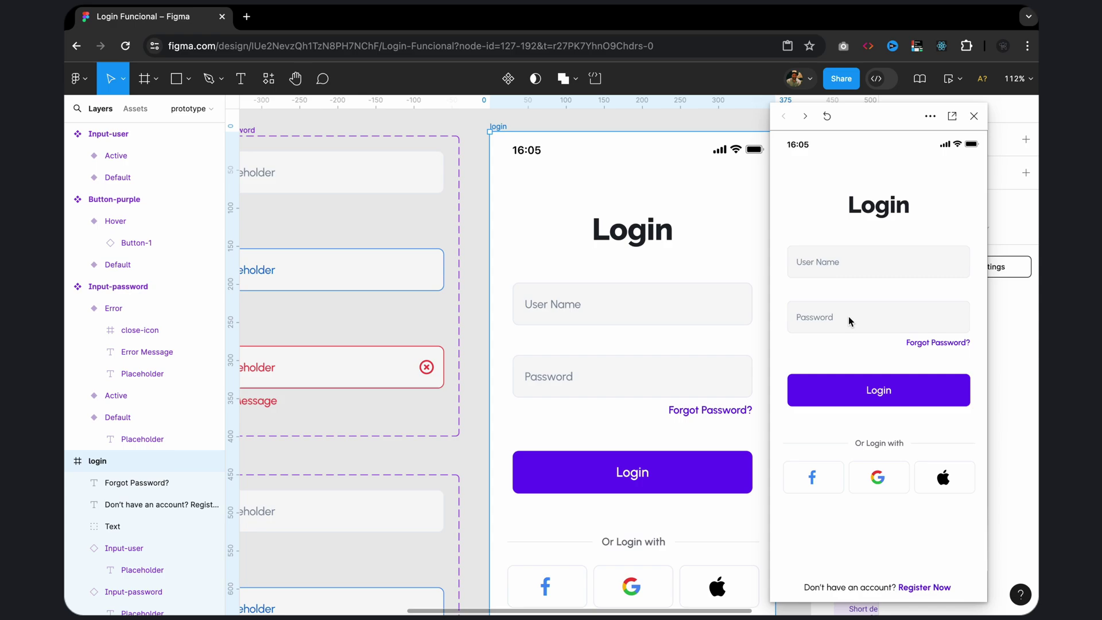
left_click(849, 317)
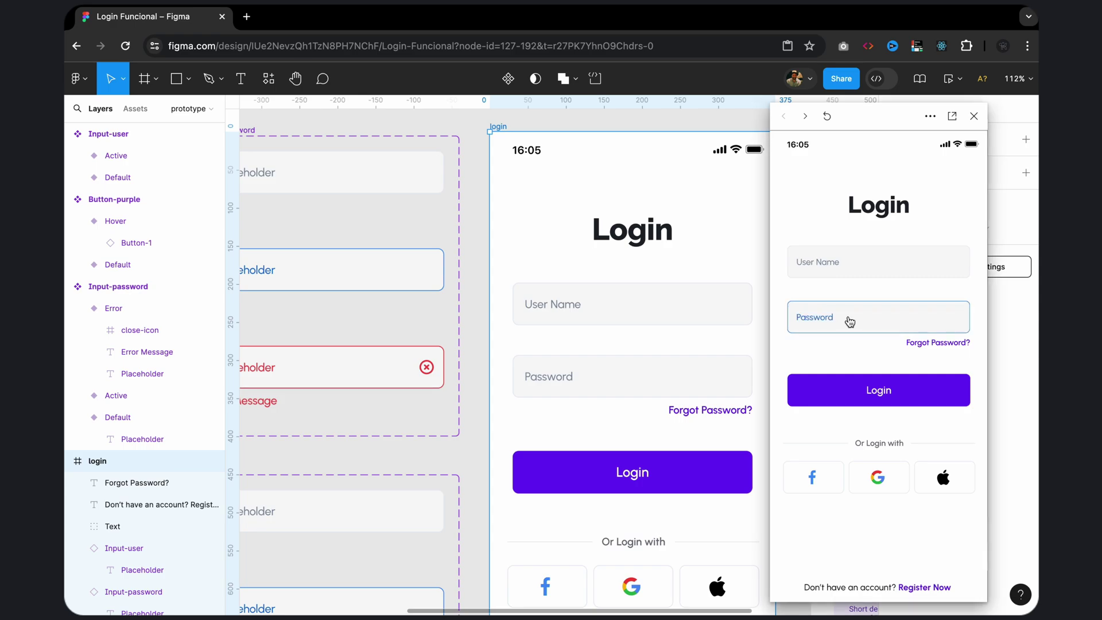
type("abc")
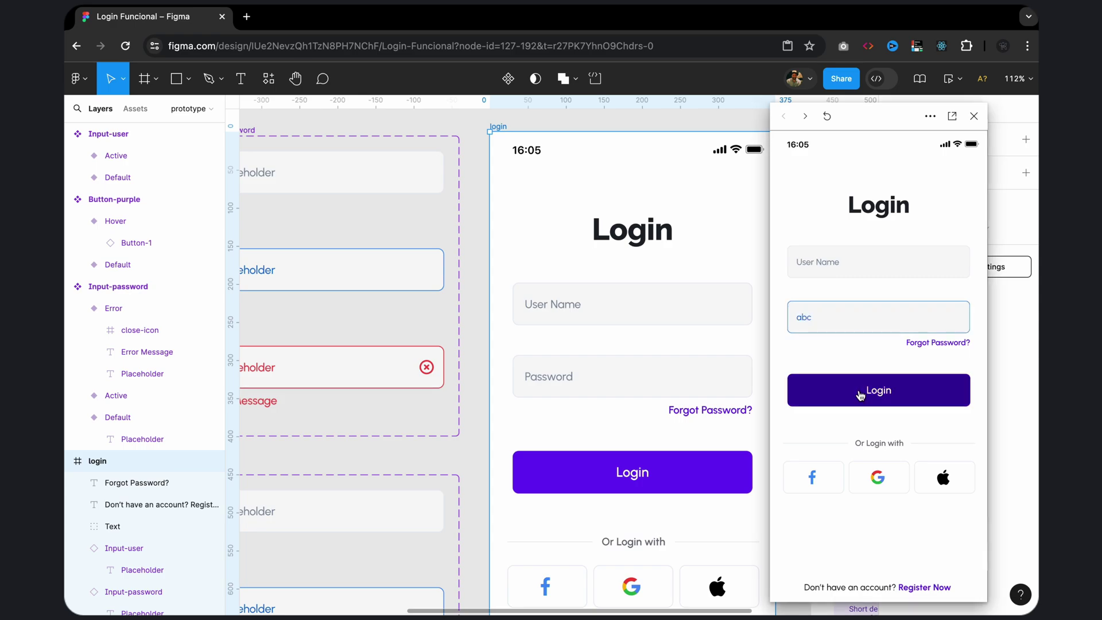
left_click(860, 390)
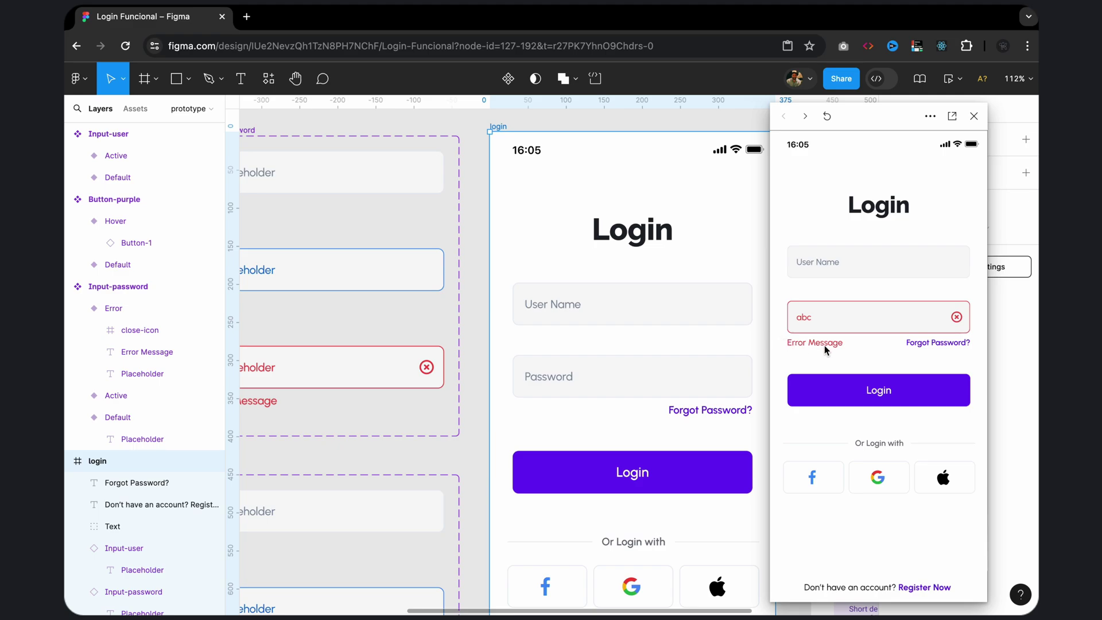
left_click(957, 319)
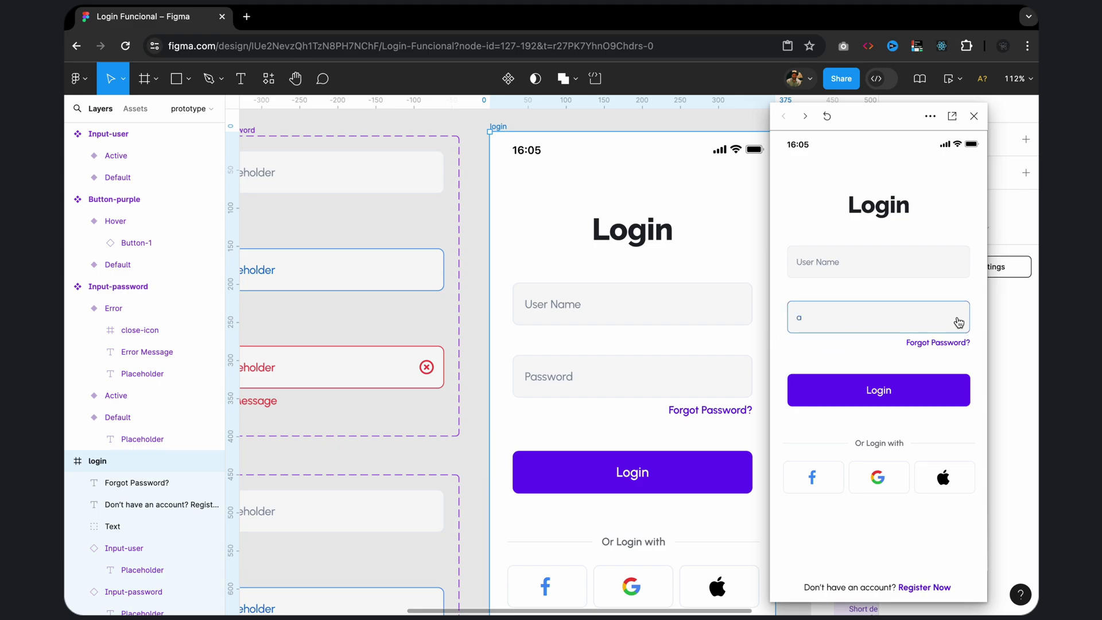
left_click(893, 391)
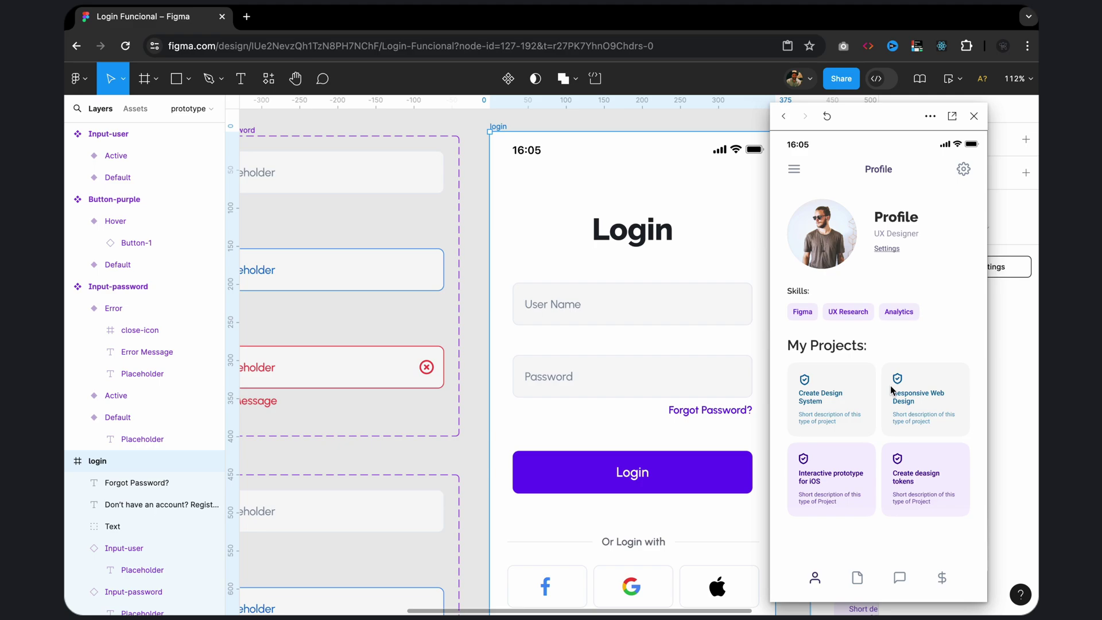
left_click(975, 116)
scroll(627, 328, "down", 3)
Step: Select the Active variant of the Input-user component
scroll(626, 329, "down", 2)
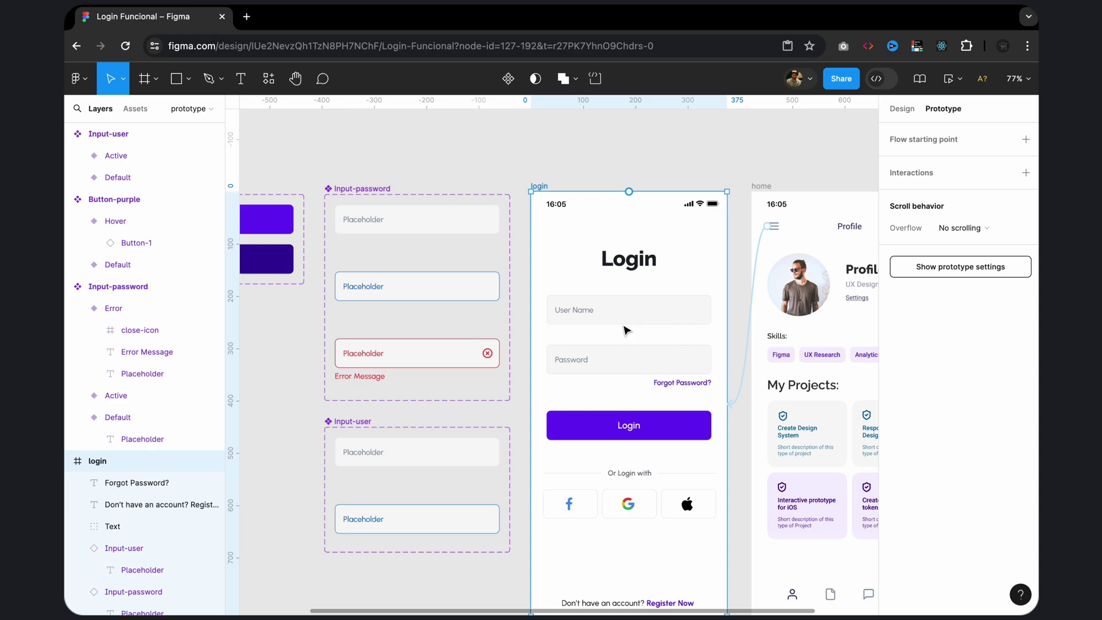
scroll(626, 331, "up", 1)
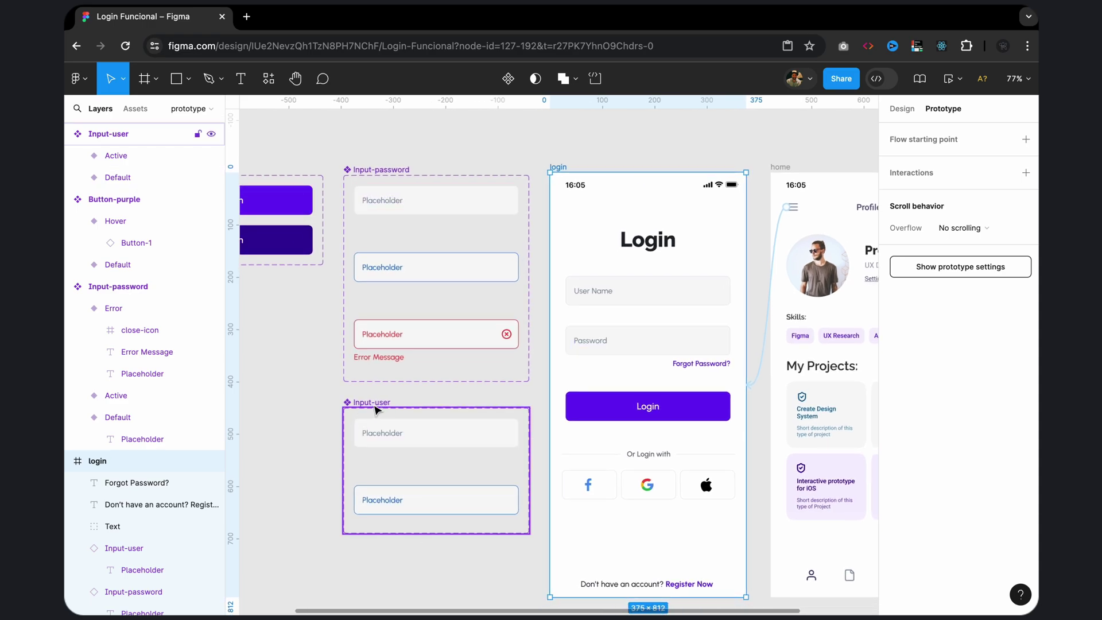
left_click(591, 293)
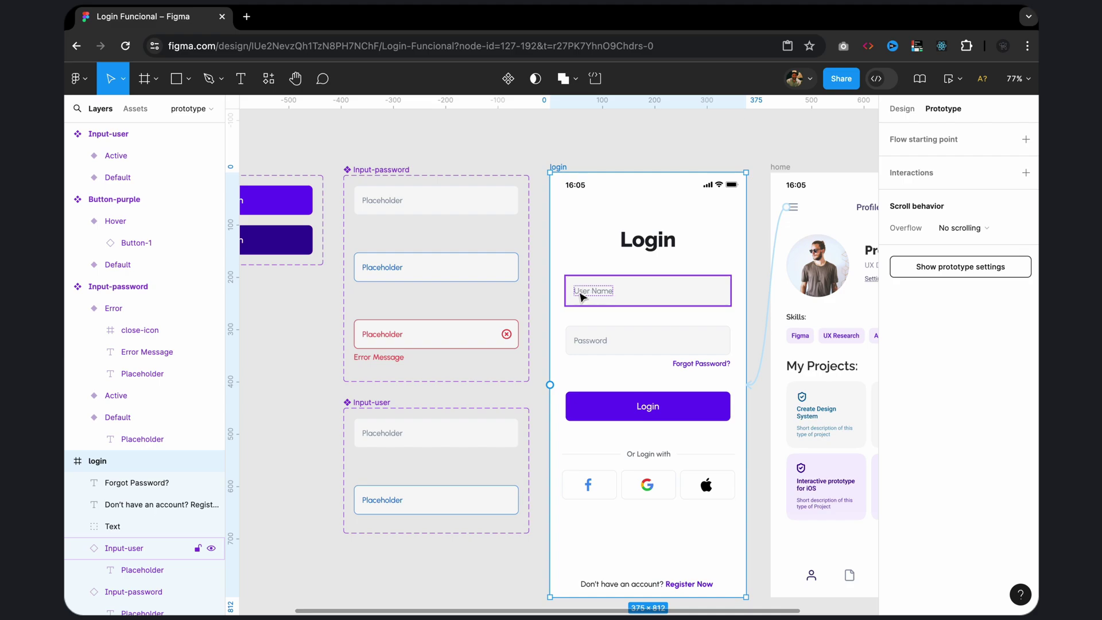
scroll(585, 296, "right", 4)
scroll(584, 296, "right", 1)
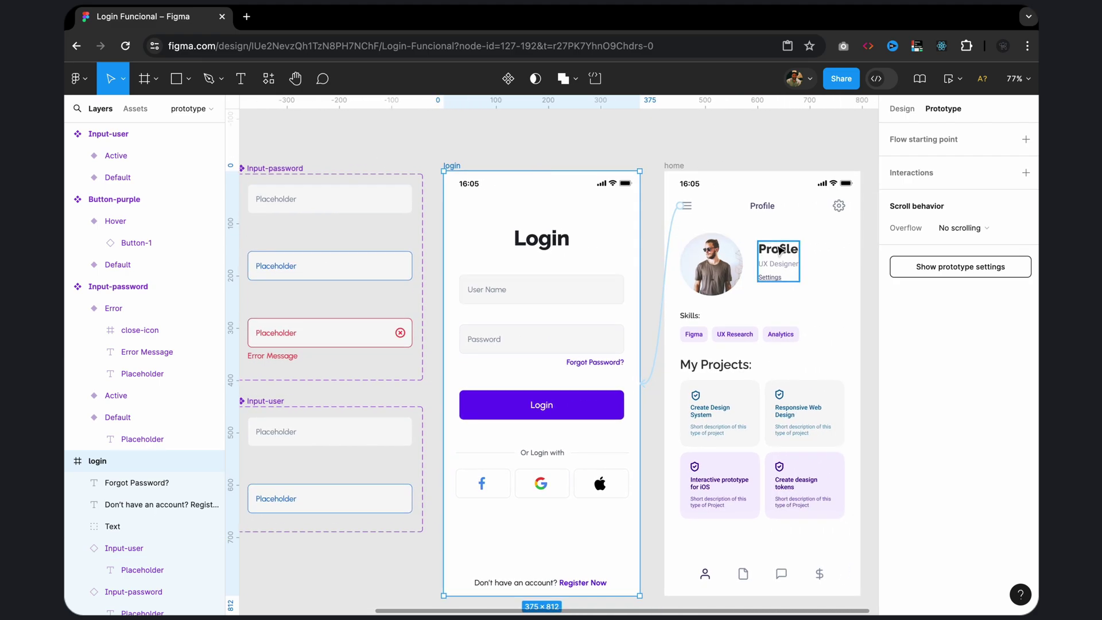
scroll(749, 253, "left", 1)
scroll(749, 253, "down", 1)
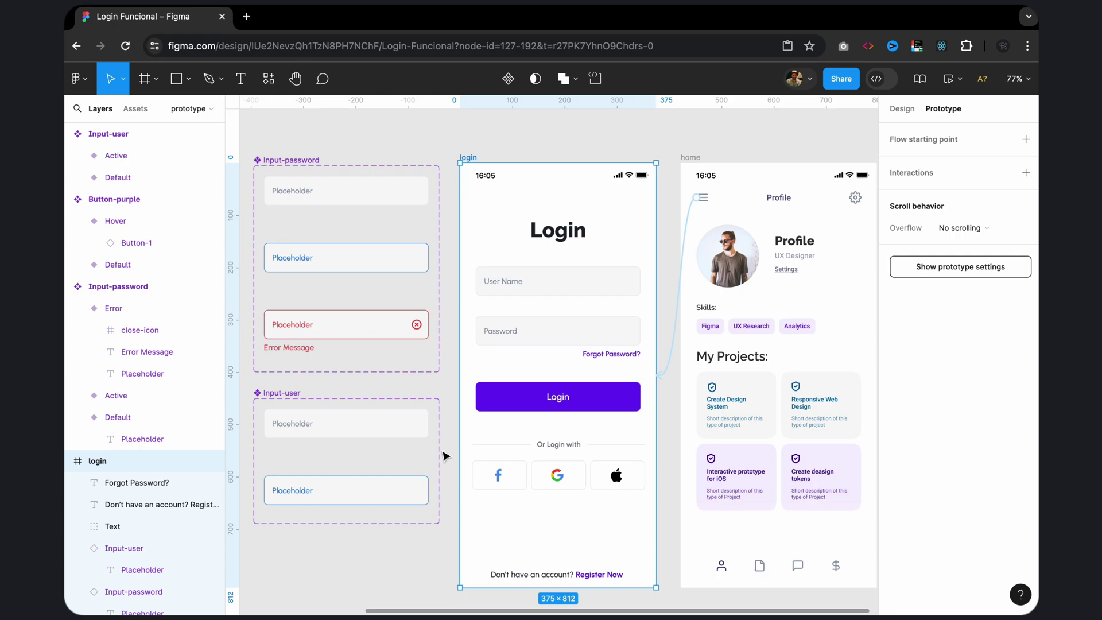
left_click(396, 489)
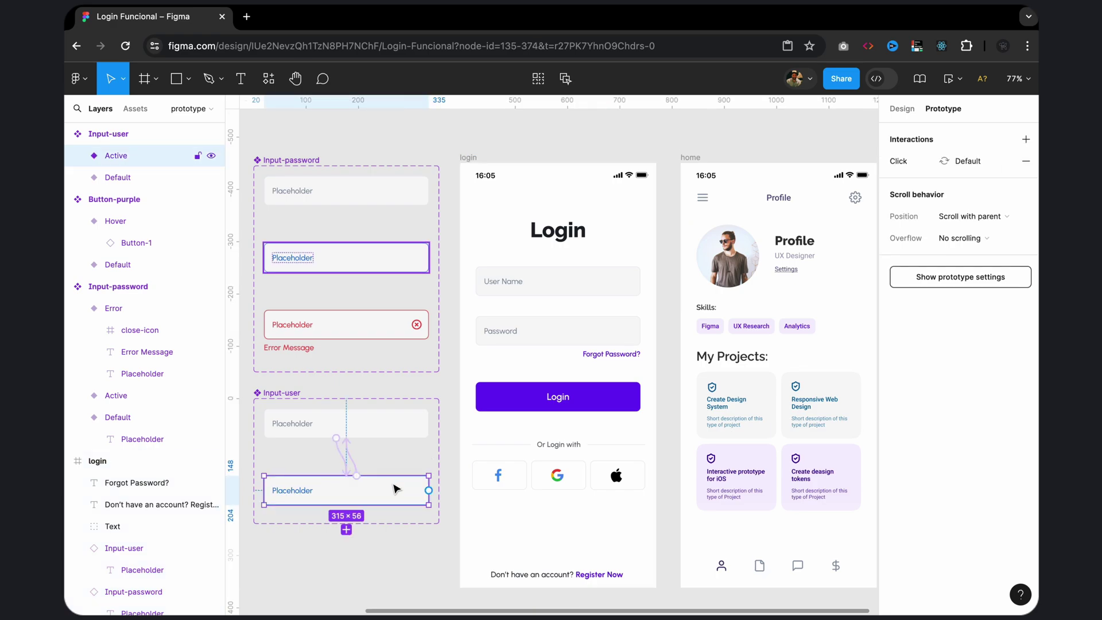
scroll(396, 489, "down", 3)
scroll(395, 489, "left", 1)
scroll(395, 488, "down", 2)
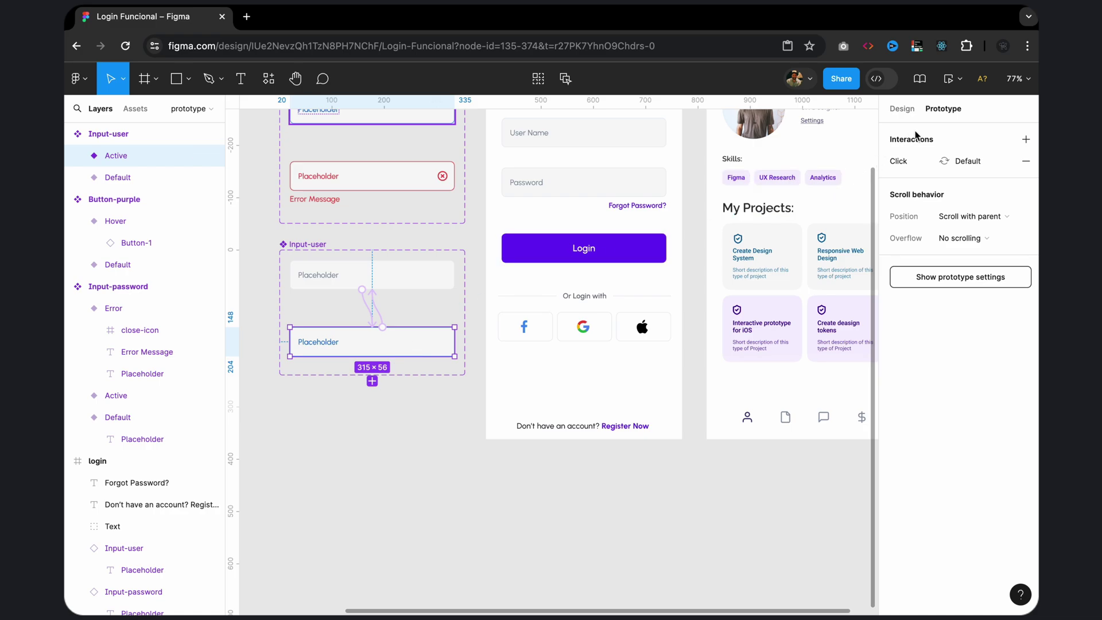
Step: Add a Key A interaction to the Active variant with a Conditional action
left_click(1026, 139)
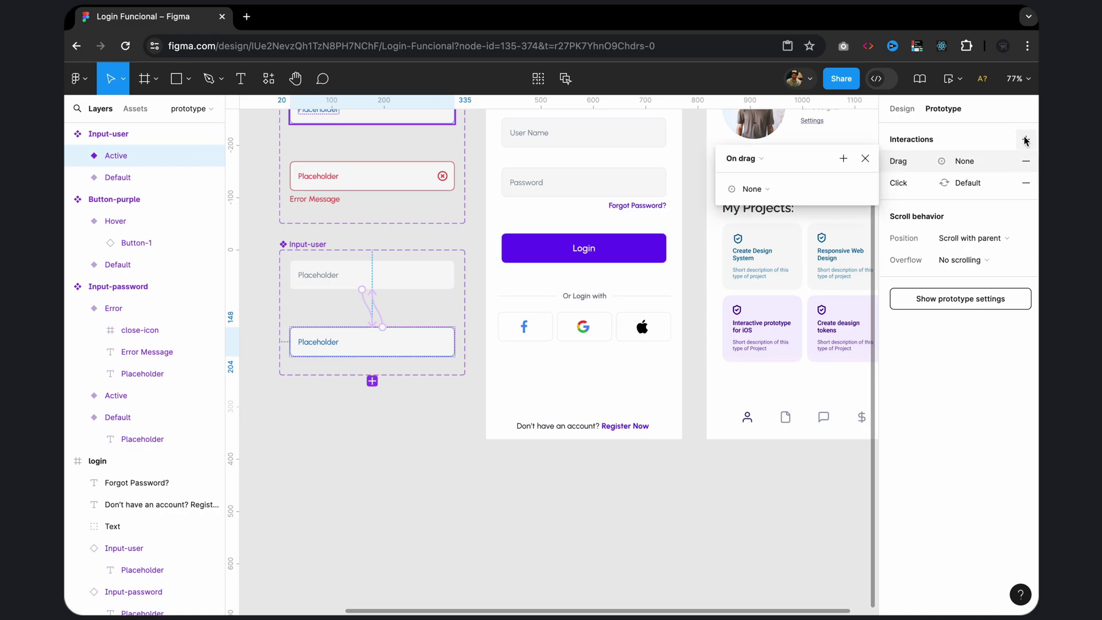
left_click(755, 160)
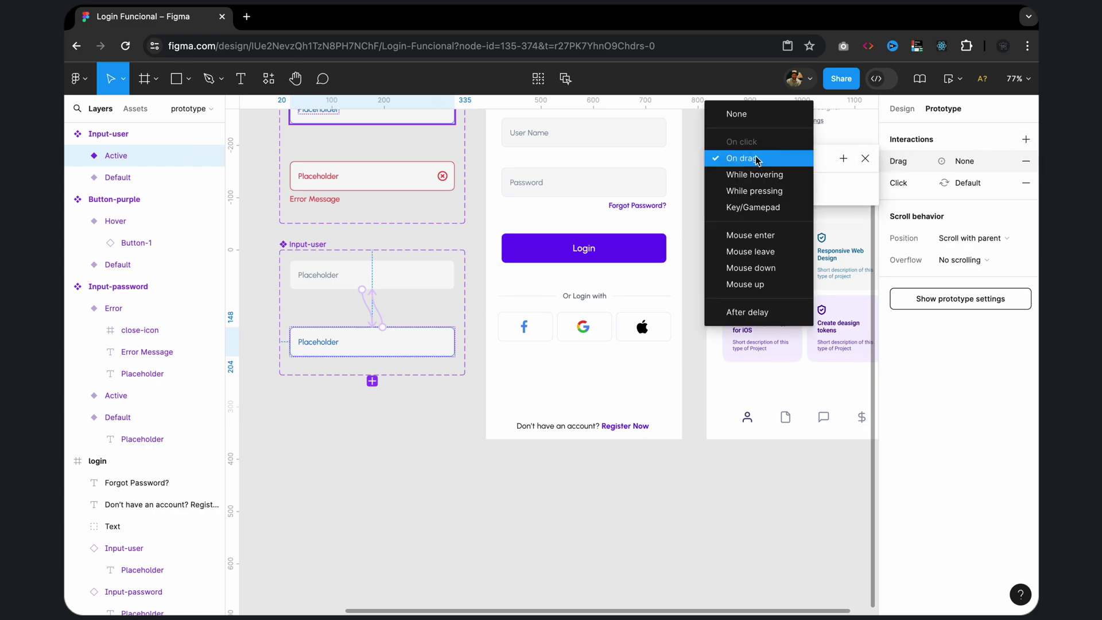
left_click(749, 211)
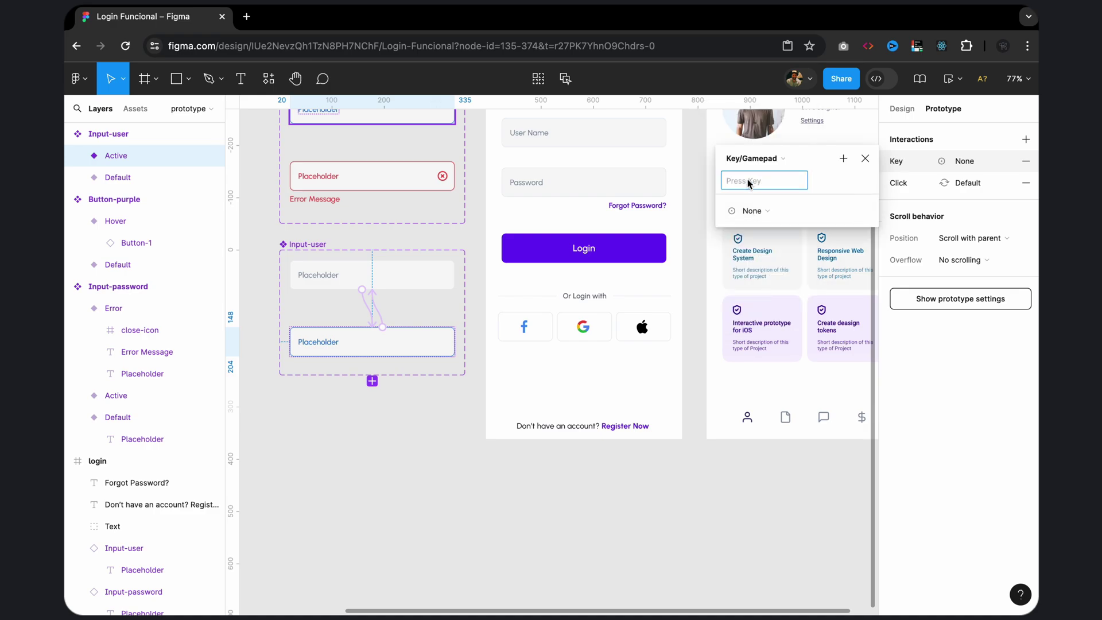
key("a")
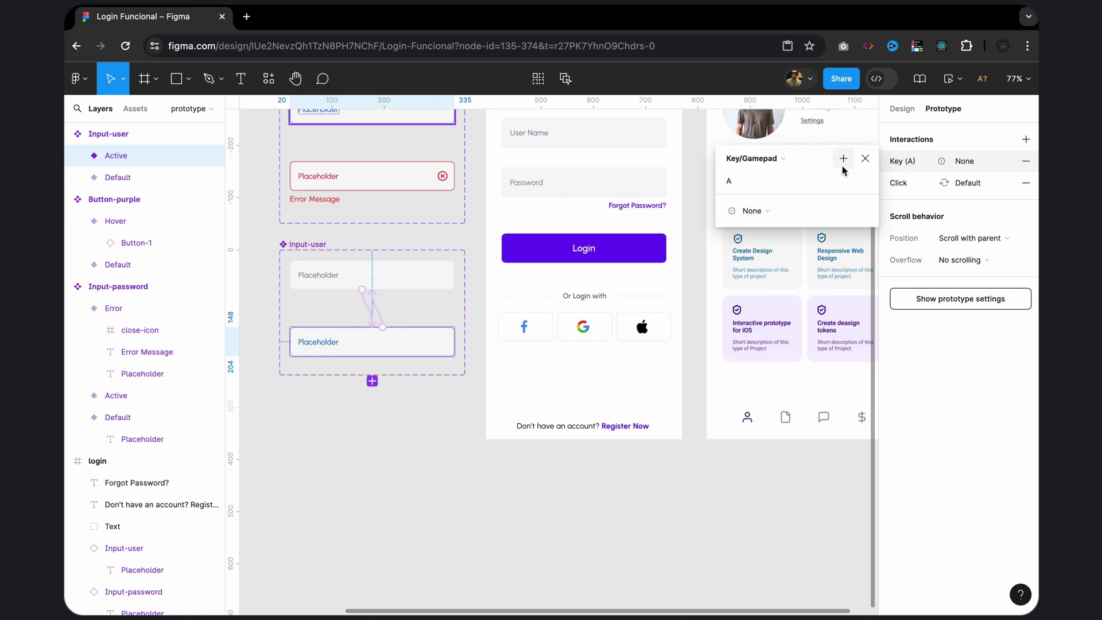
left_click(844, 158)
left_click(868, 281)
Step: Set the condition Placeholder-user equals "User Name", with the if branch setting Placeholder-user to "a"
left_click(755, 233)
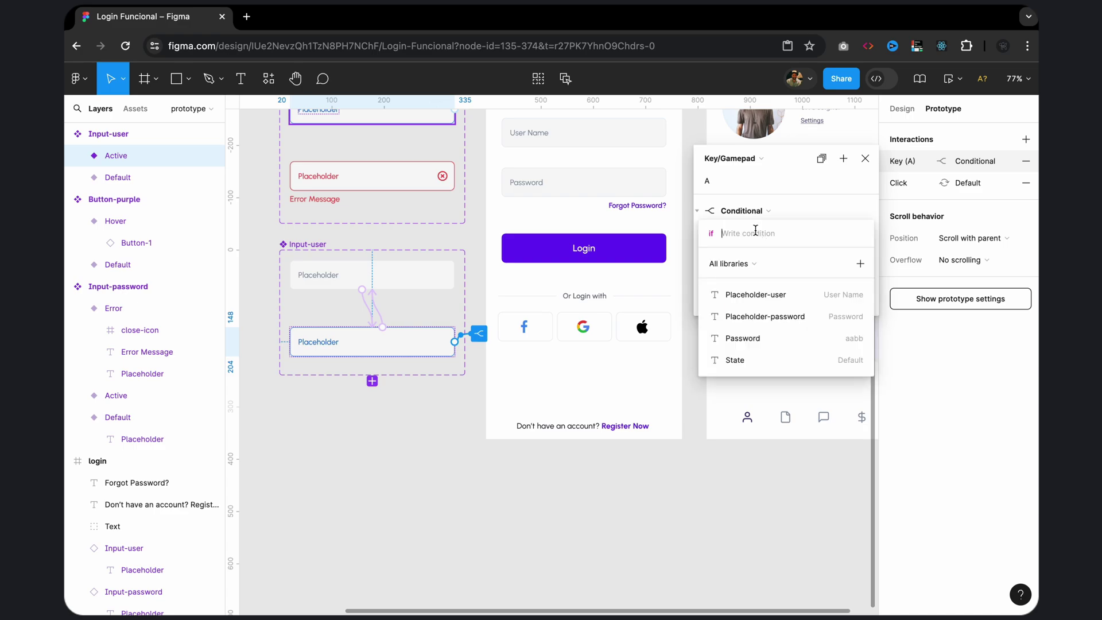
left_click(837, 298)
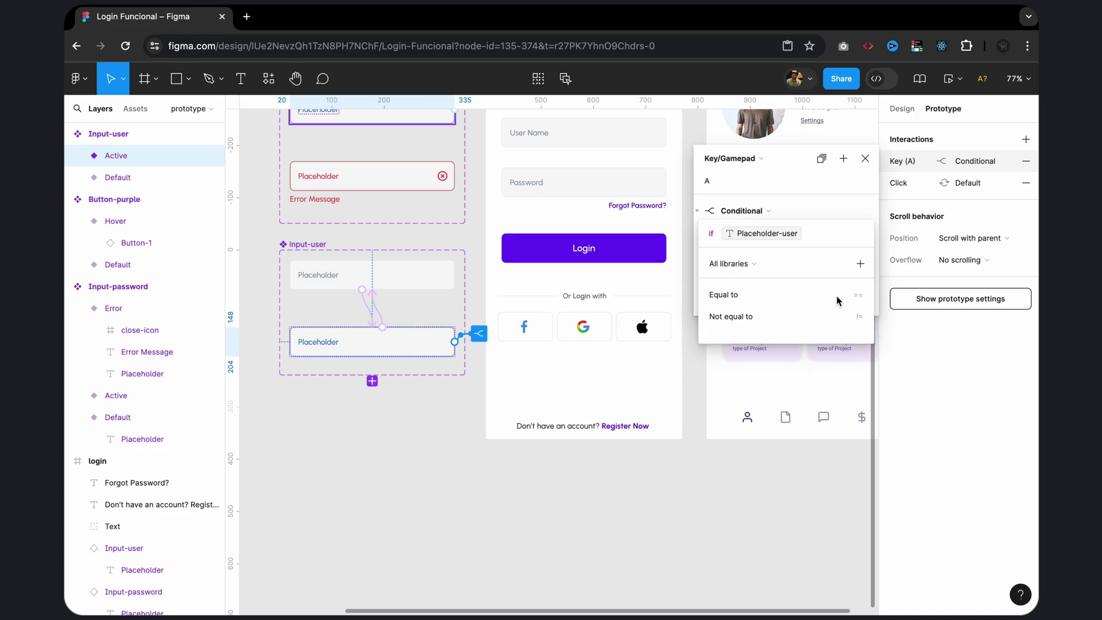
type("'")
type("r Name\"")
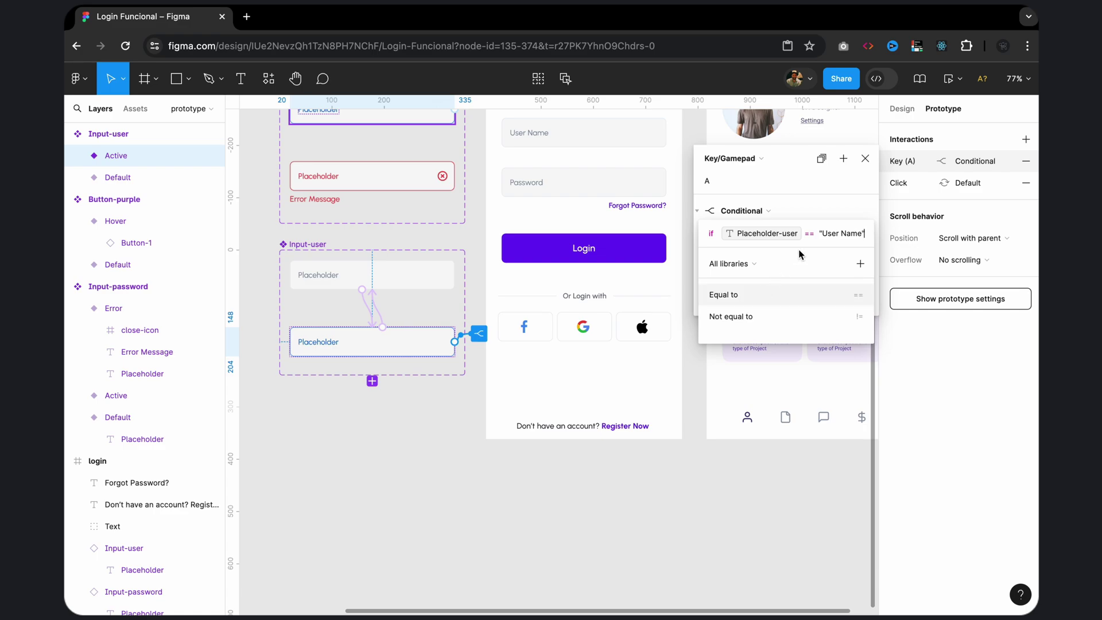
key("Return")
left_click(738, 255)
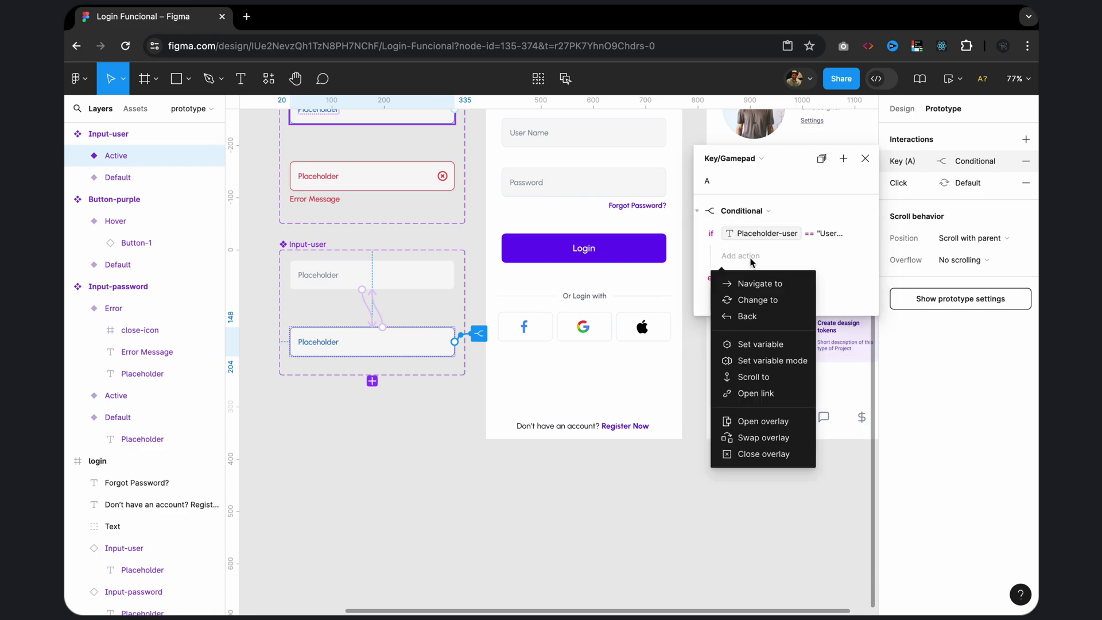
left_click(758, 348)
left_click(758, 346)
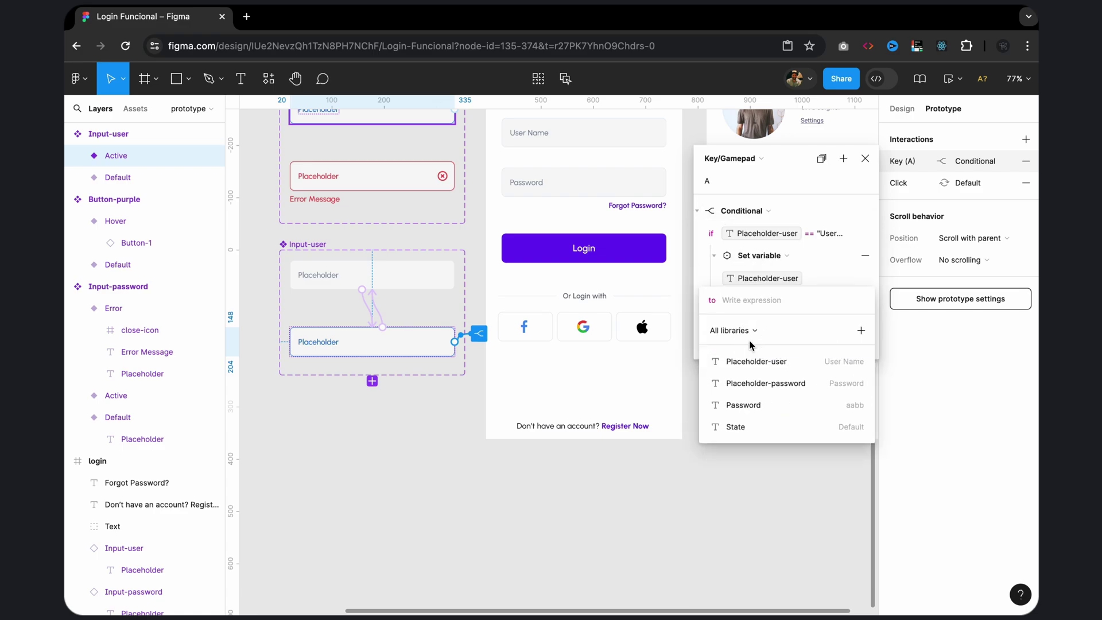
type("\"a\"")
key("Return")
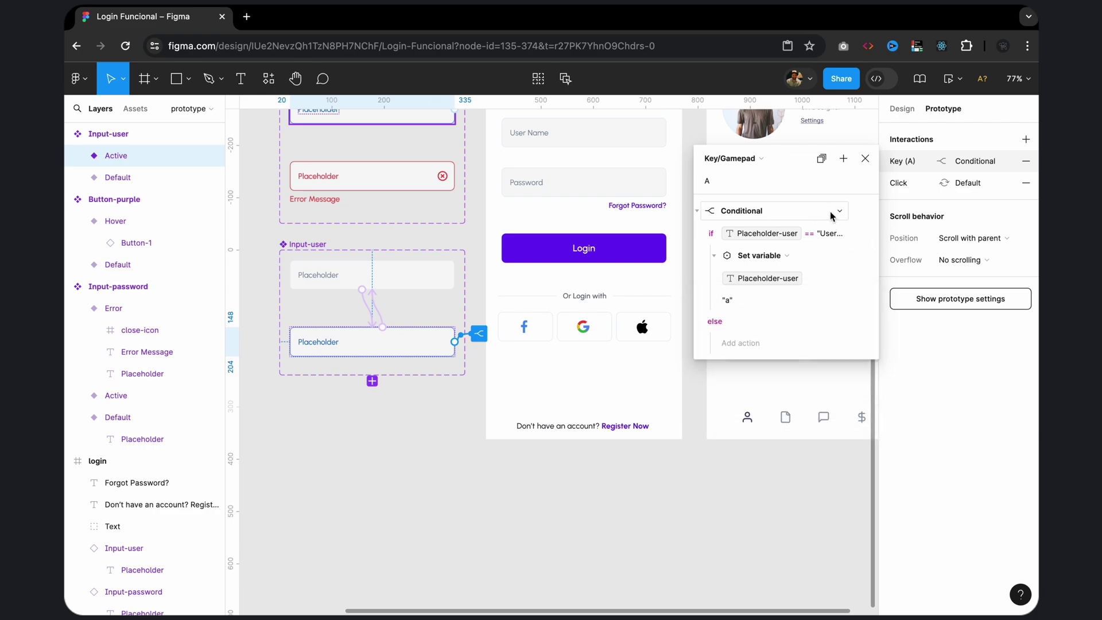
Step: Make the else branch set Placeholder-user to Placeholder-user + "a" and close the editor
left_click(739, 342)
left_click(744, 426)
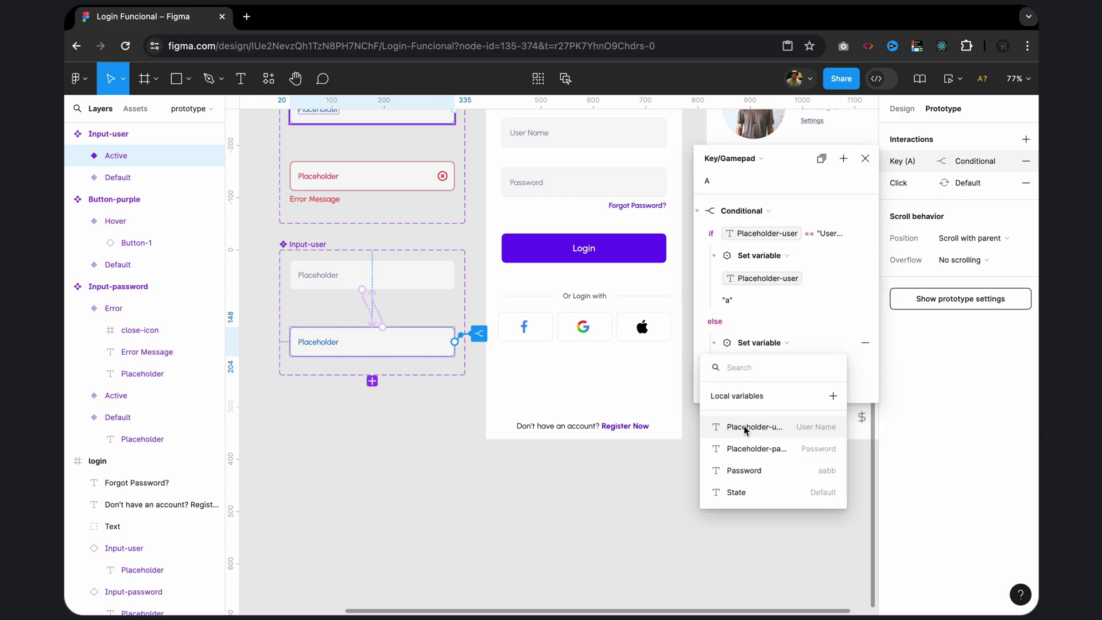
left_click(744, 427)
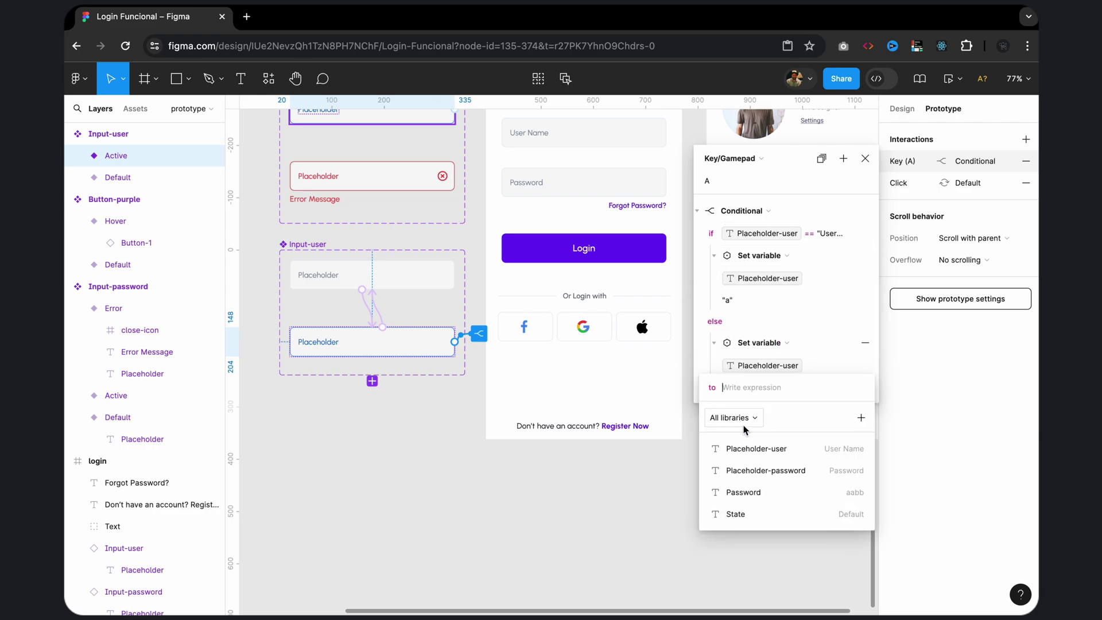
left_click(771, 449)
type("\"")
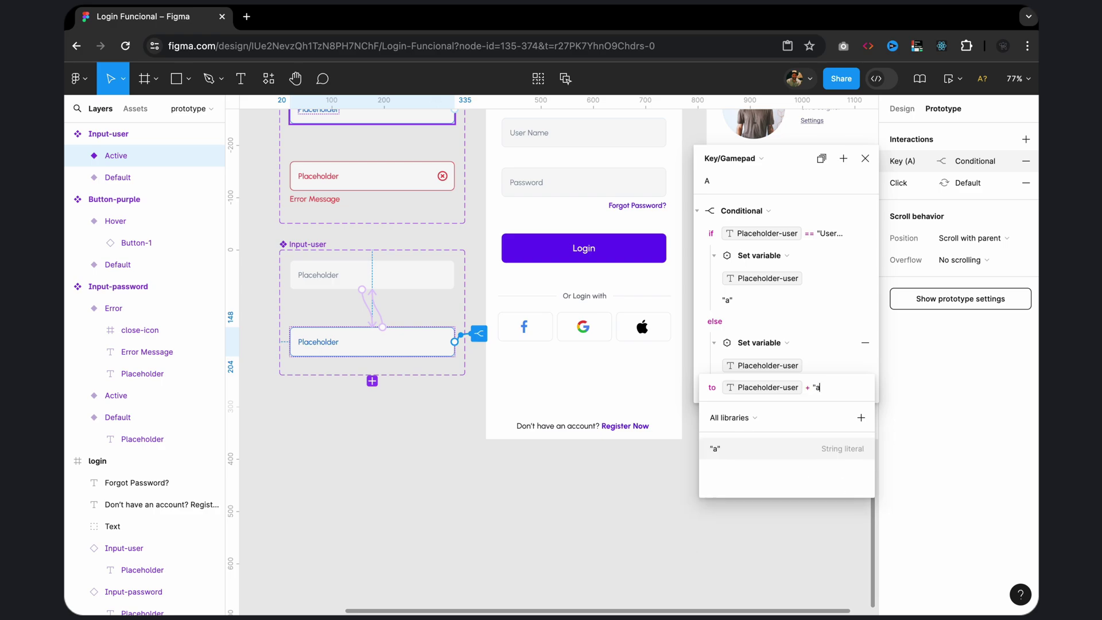
type("a\"")
left_click(822, 349)
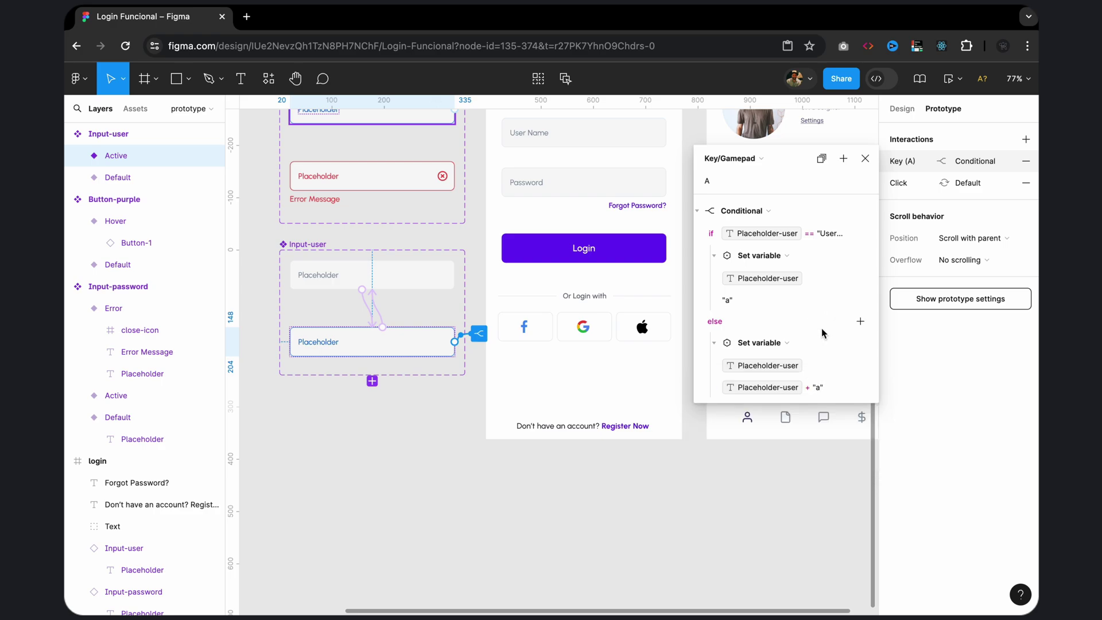
left_click(866, 158)
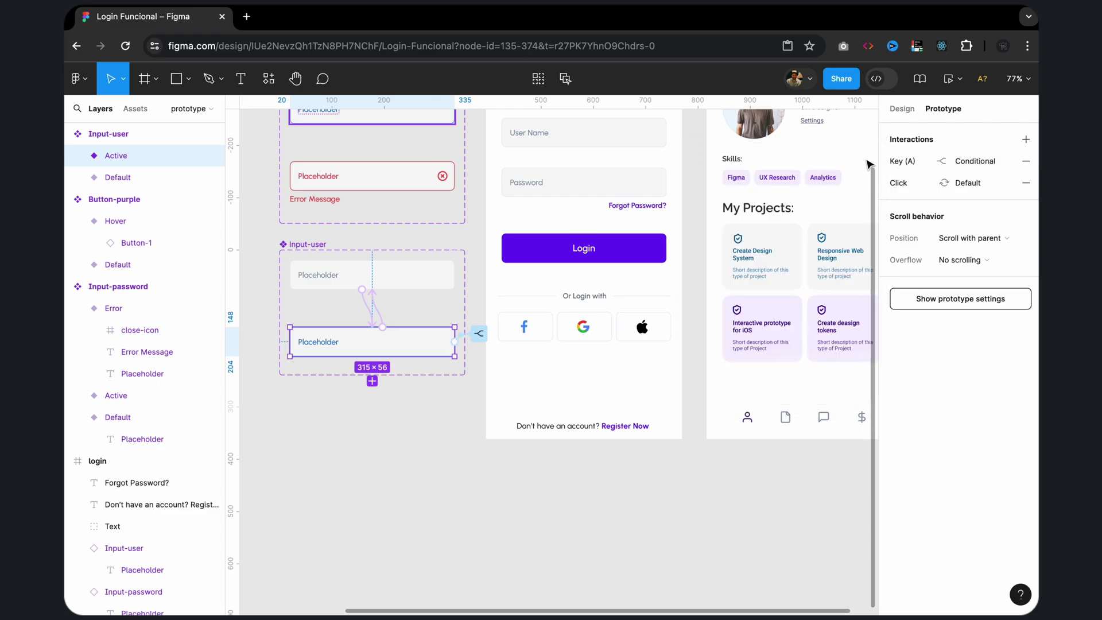
scroll(574, 321, "up", 3)
scroll(574, 322, "right", 2)
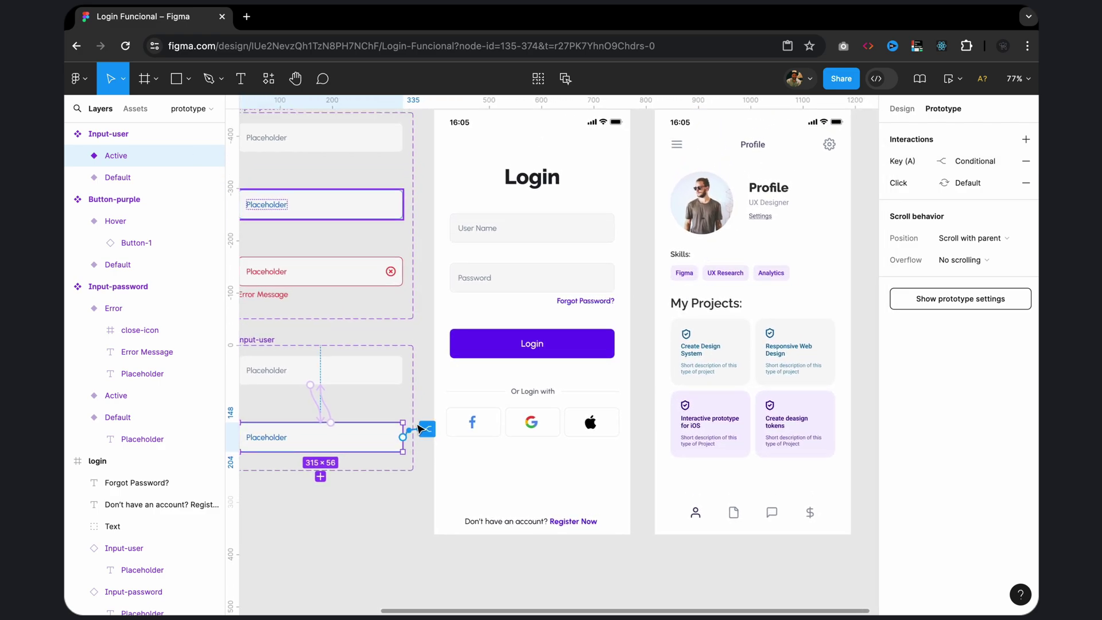
Step: Bind the home screen's Profile heading text to the Placeholder-user variable
left_click_drag(425, 429, 426, 429)
left_click(894, 113)
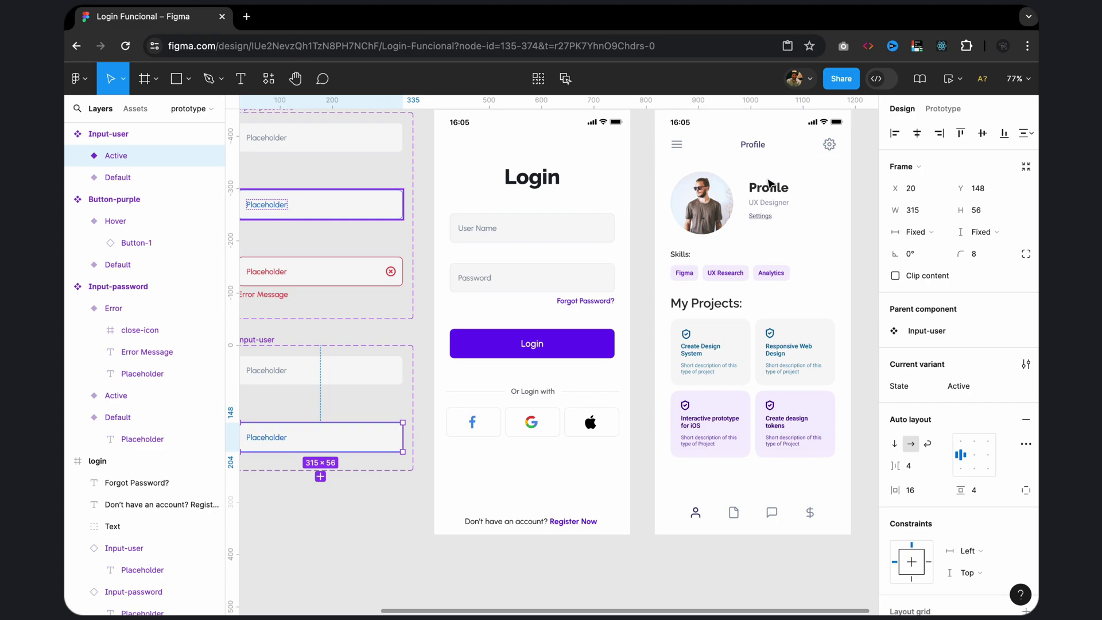
double_click(489, 234)
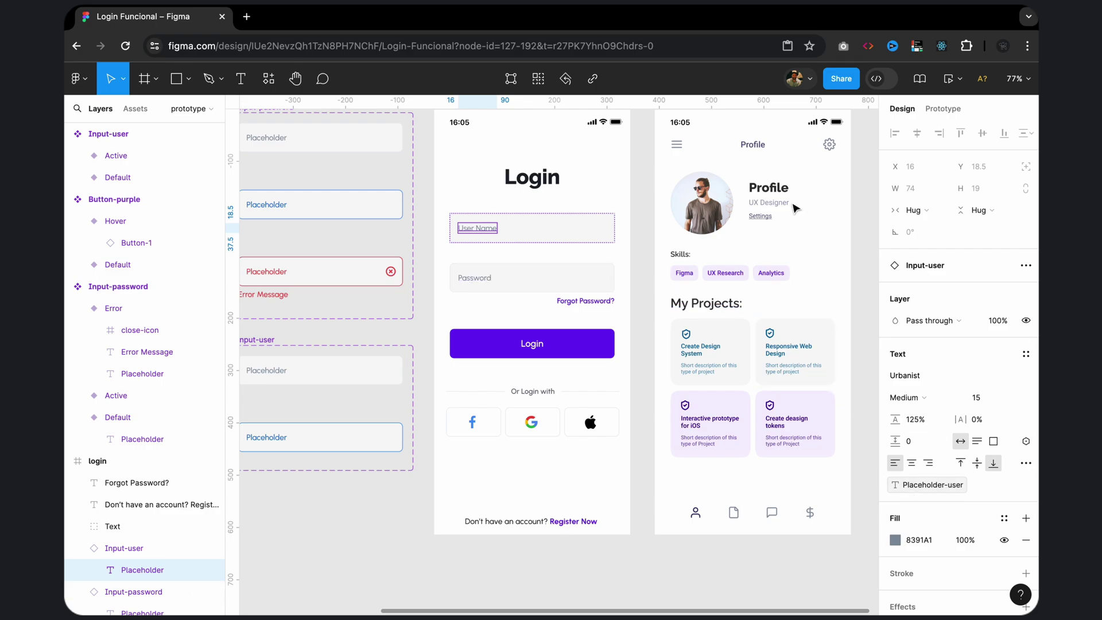
double_click(773, 189)
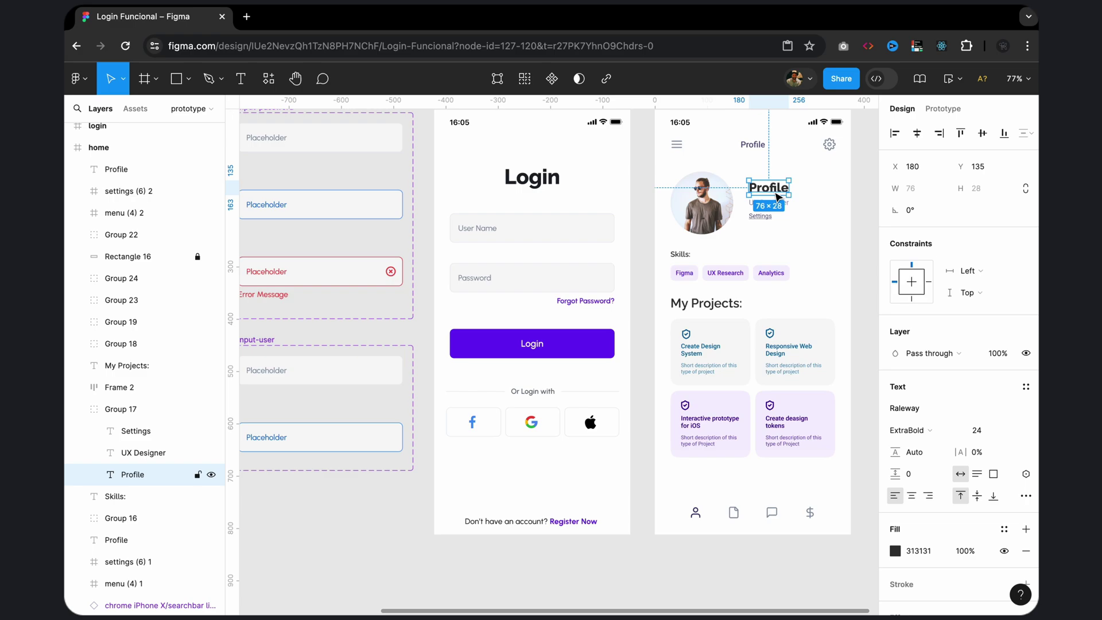
left_click(1027, 476)
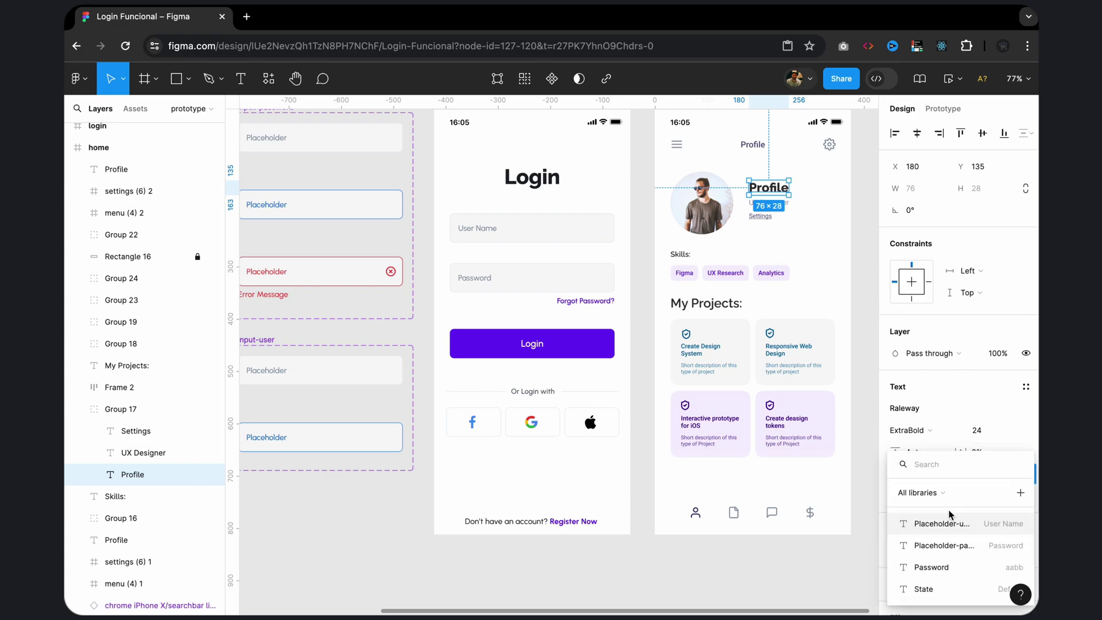
left_click(938, 524)
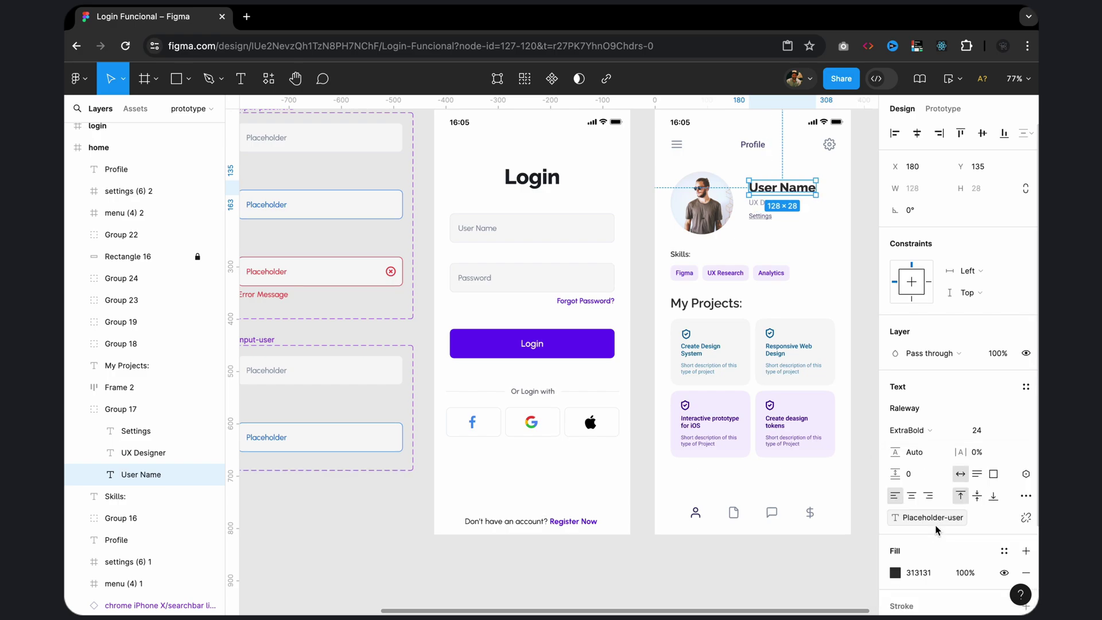
left_click(871, 354)
scroll(871, 354, "up", 2)
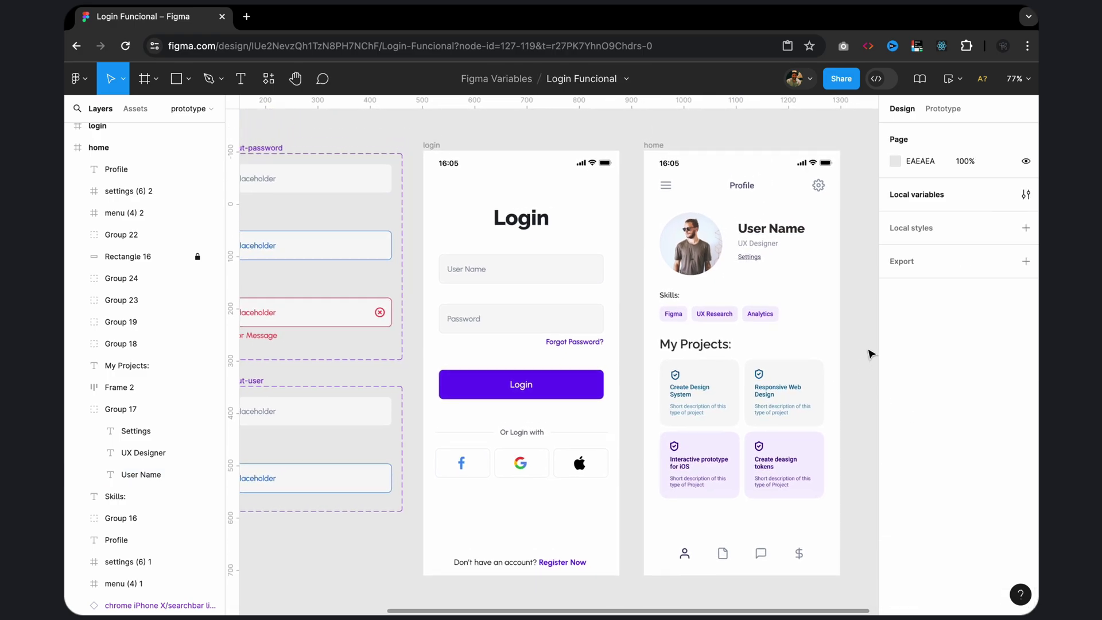
left_click(437, 147)
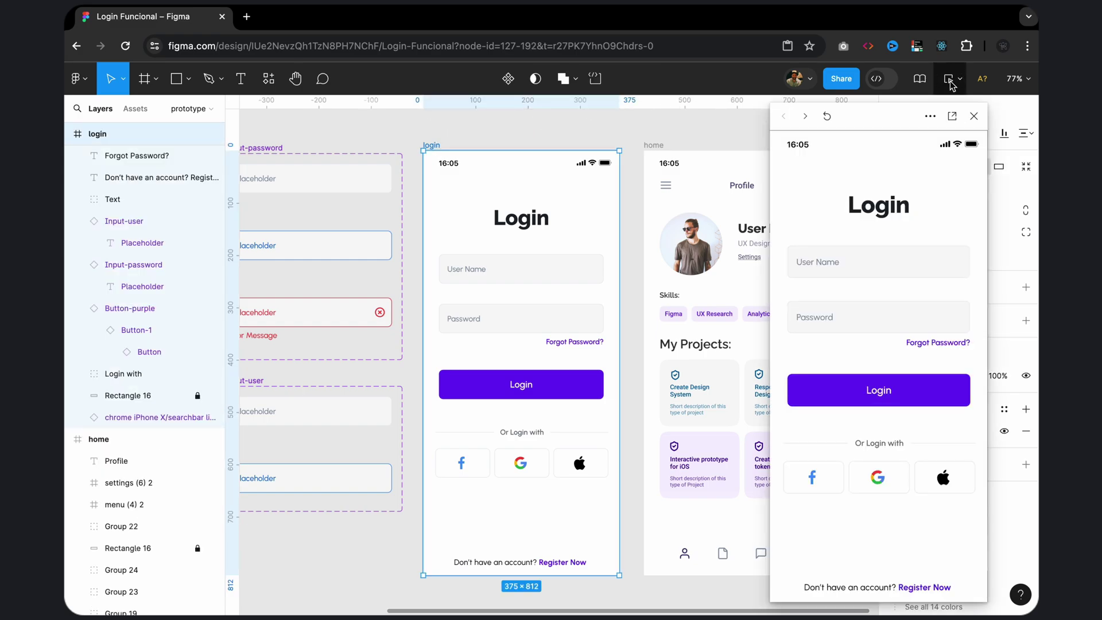
left_click(843, 262)
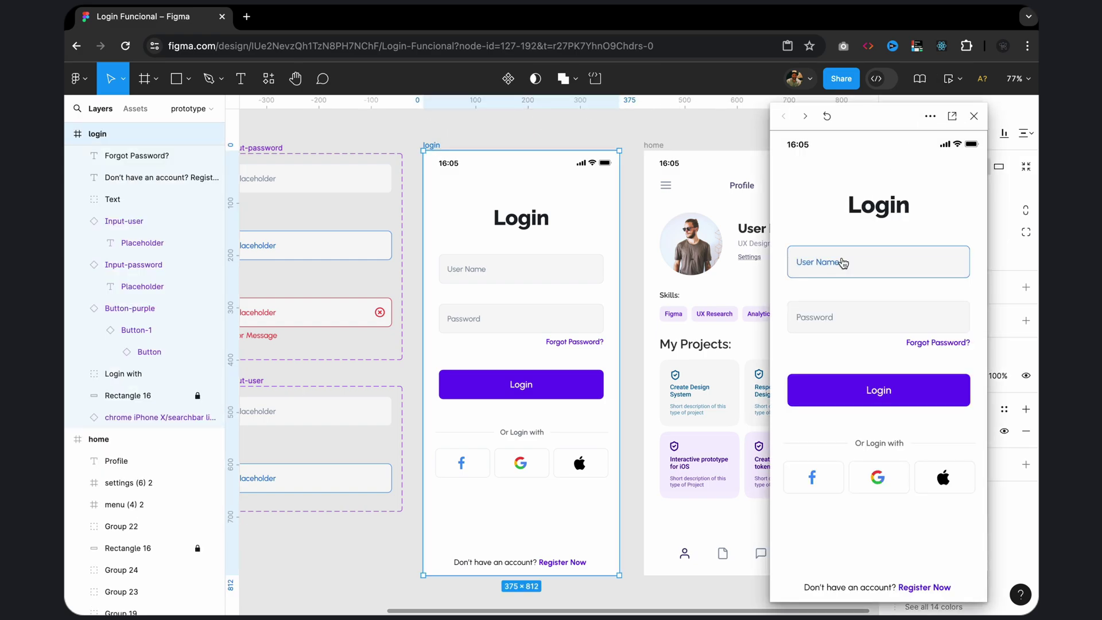
type("aaaaa")
left_click(837, 322)
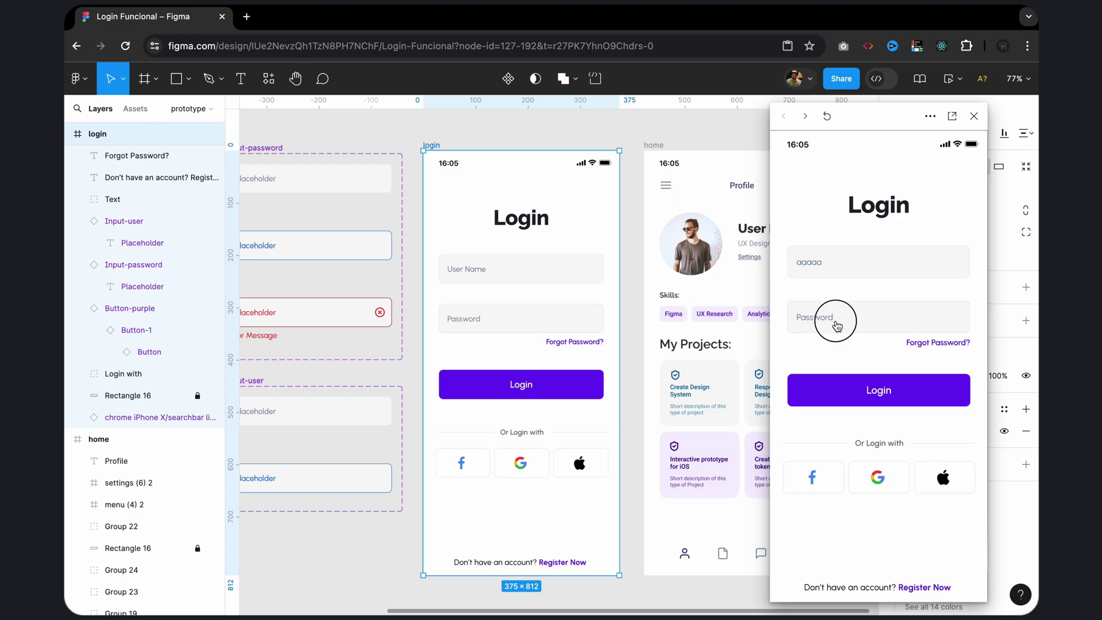
type("aab")
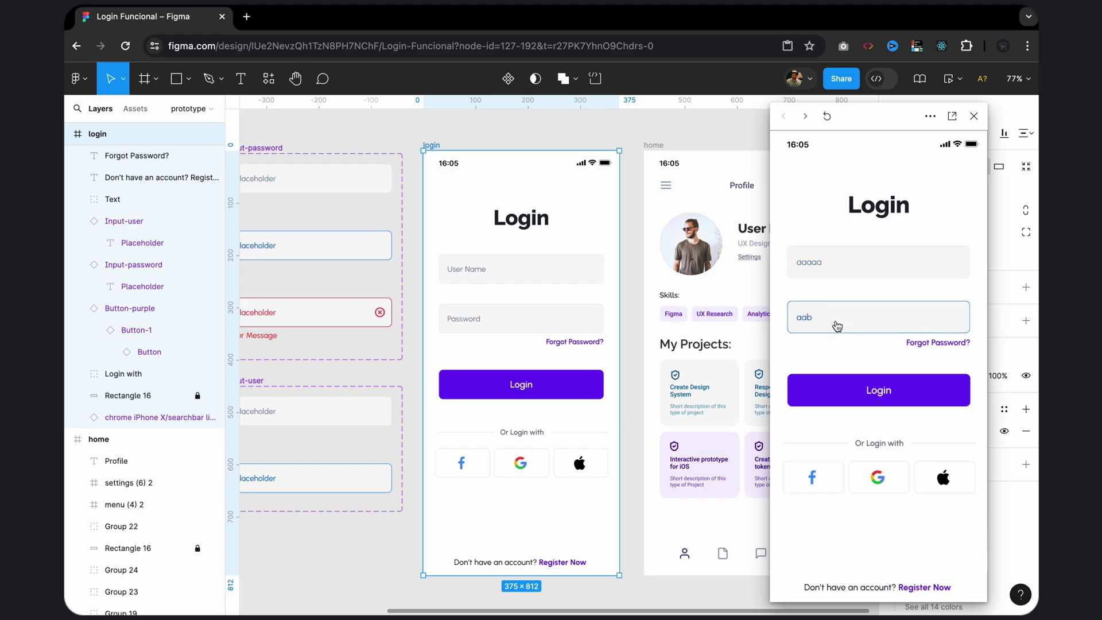
type("b")
left_click(867, 392)
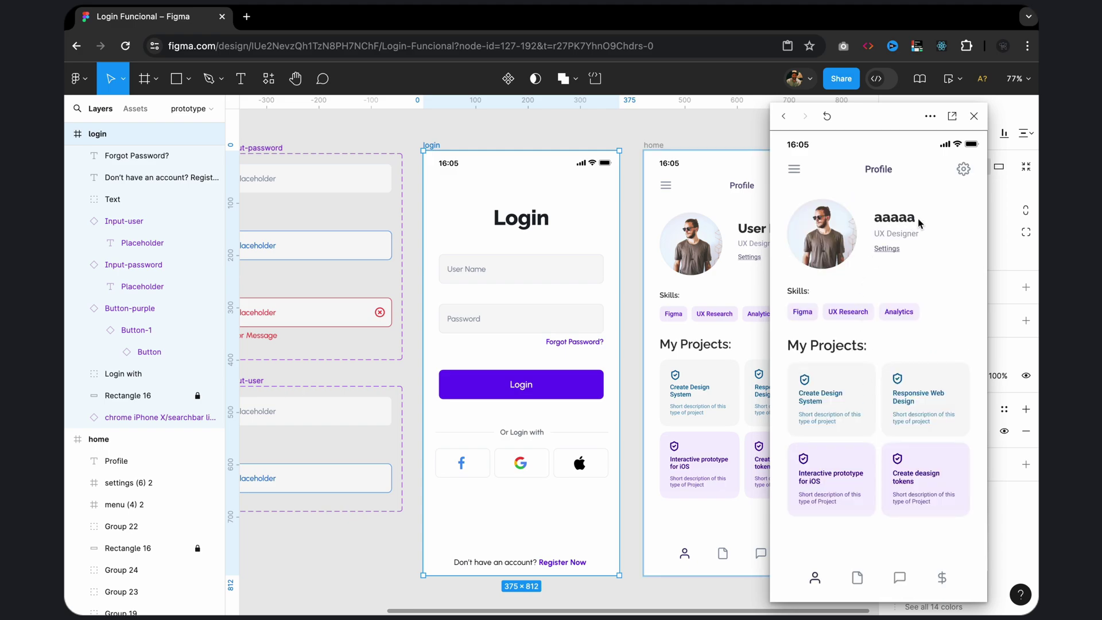
left_click(974, 117)
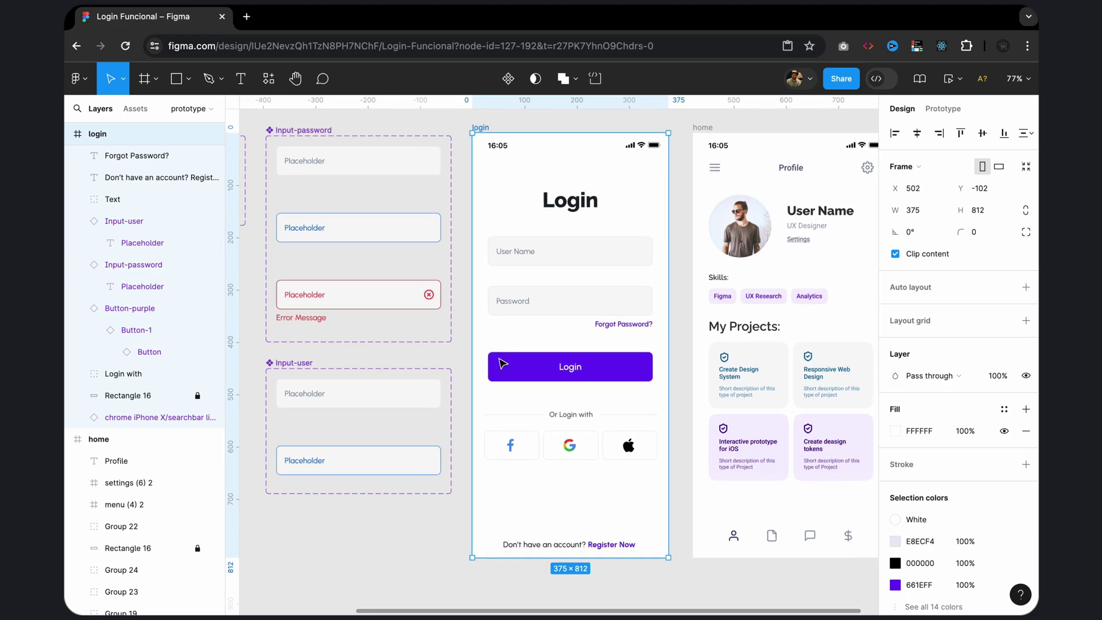
Step: Add another key interaction to the Active username input variant, then clear the selection
scroll(437, 401, "left", 3)
left_click(433, 451)
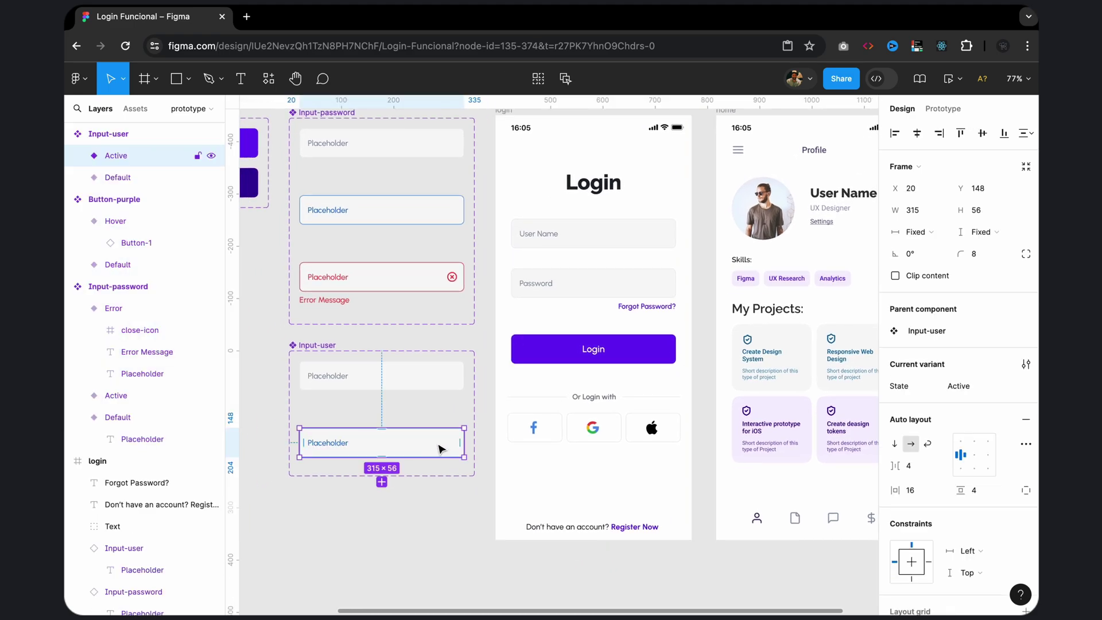
left_click(943, 109)
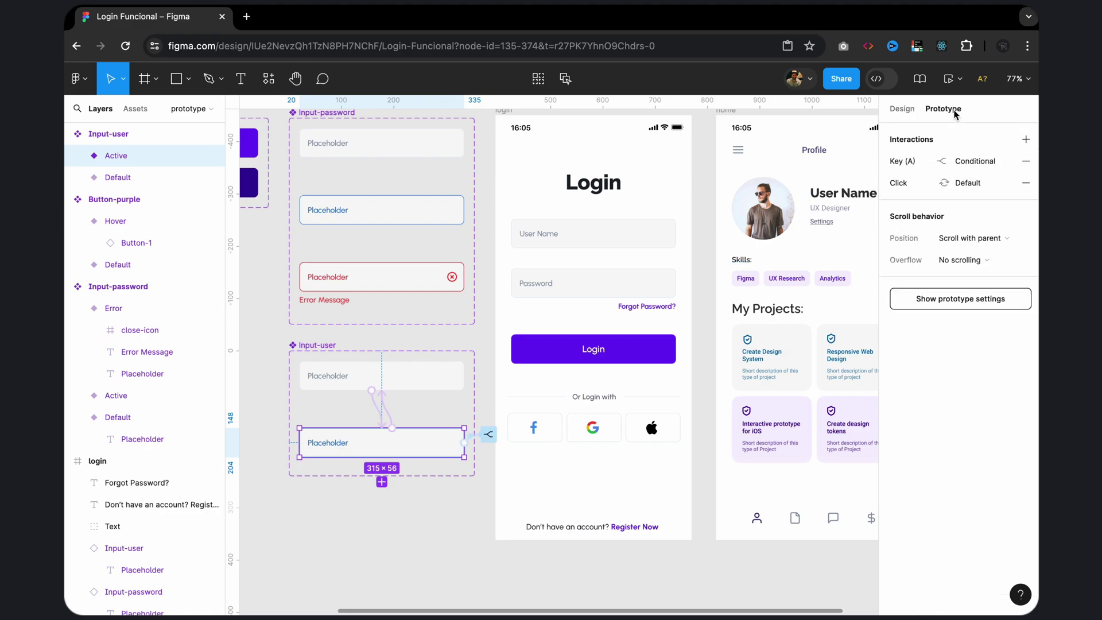
left_click(1025, 140)
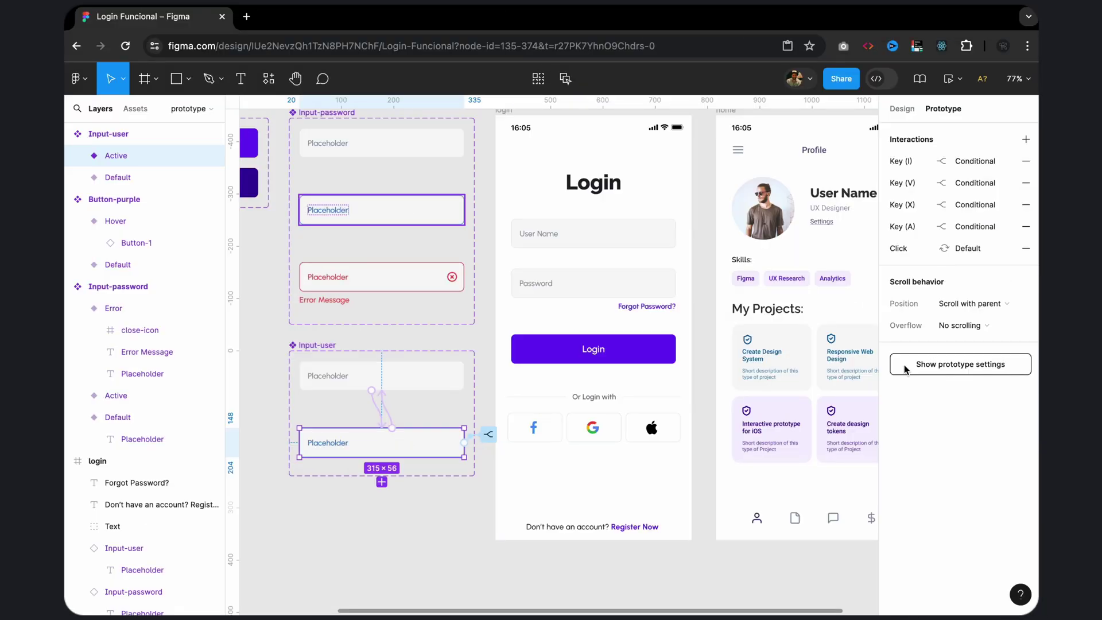
left_click(701, 381)
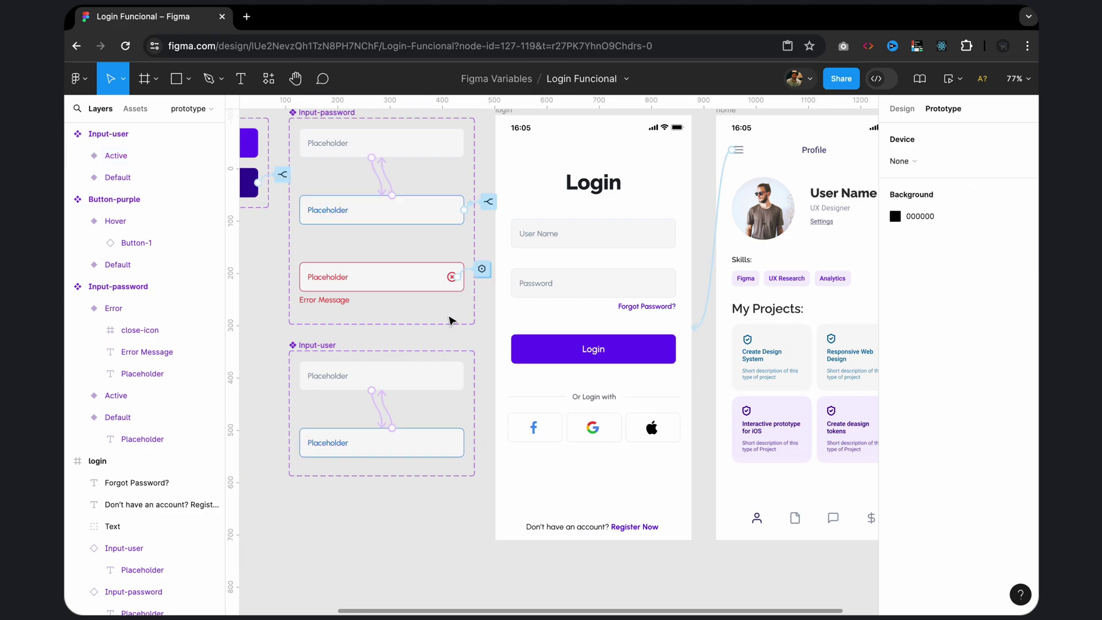
left_click(322, 347)
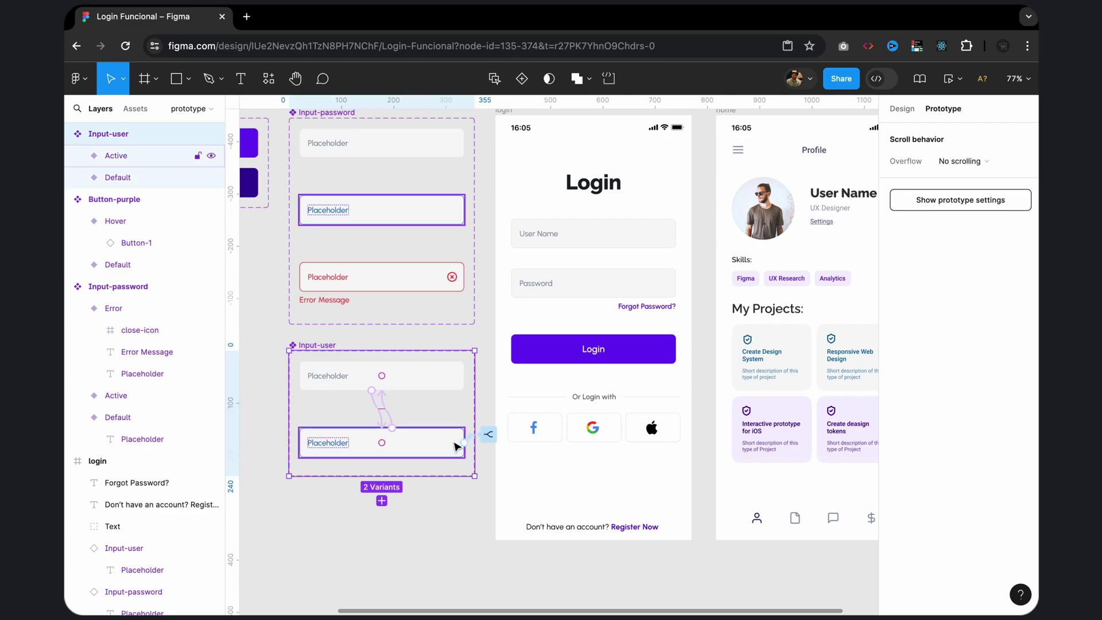
key("Escape")
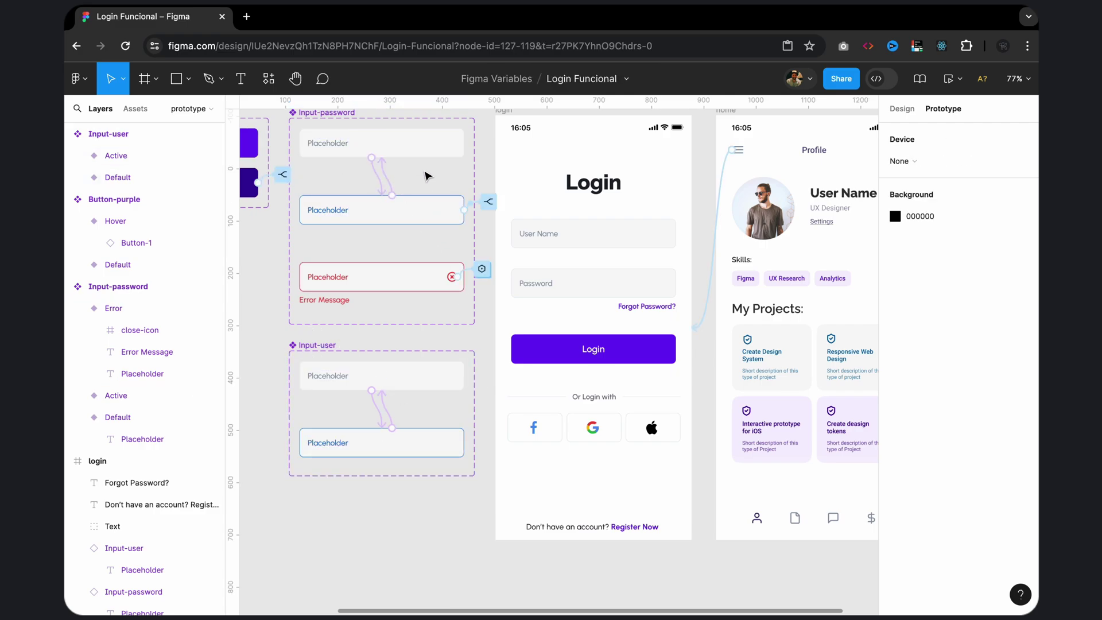
mouse_move(593, 143)
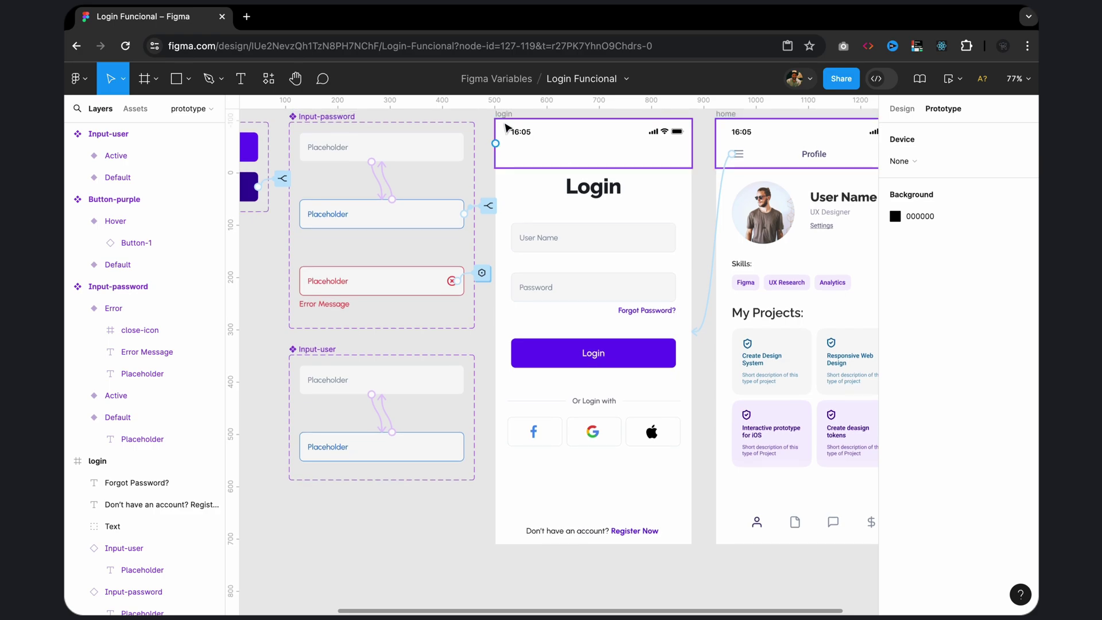
Step: Present the login frame prototype in a new tab
left_click(503, 113)
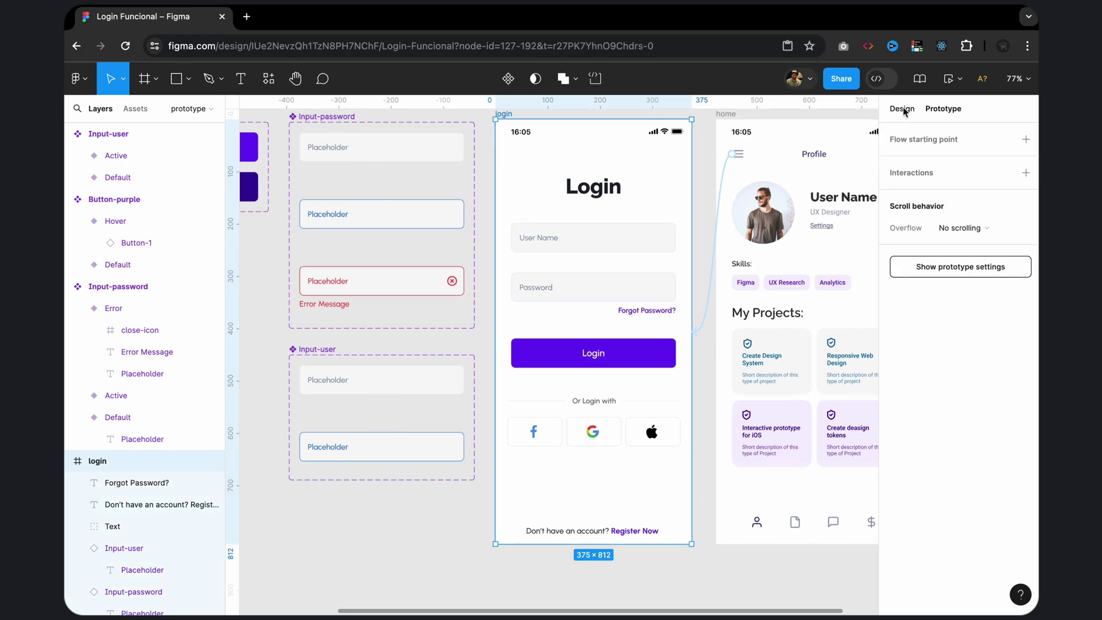
left_click(944, 80)
left_click(945, 112)
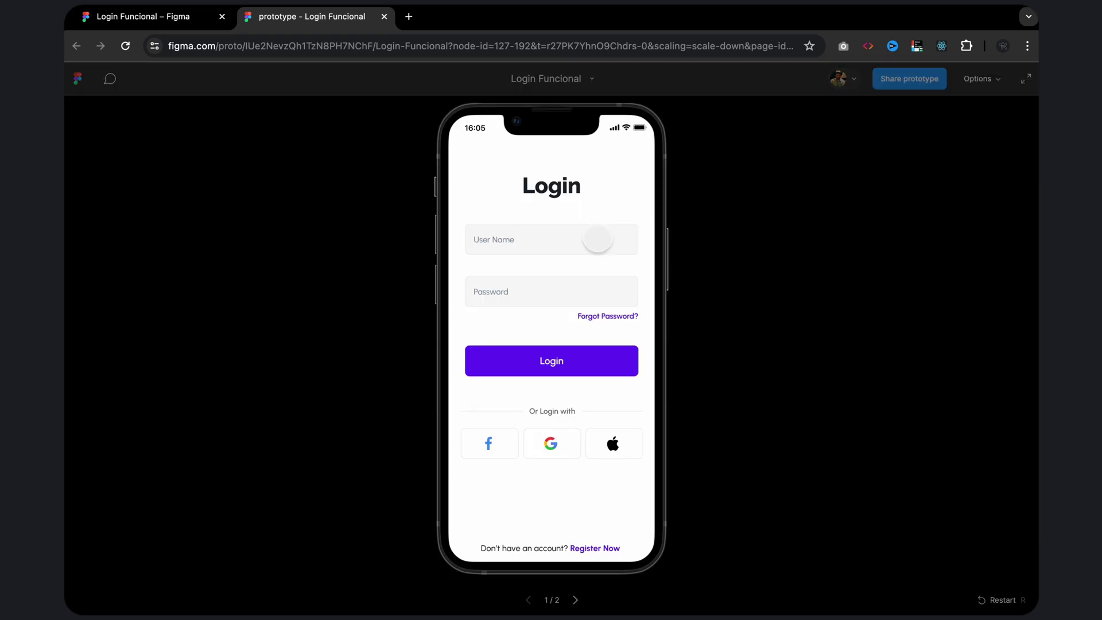
Step: Enter username 'x' and wrong password 'ab', then try logging in to see the error
left_click(595, 238)
type("xavi")
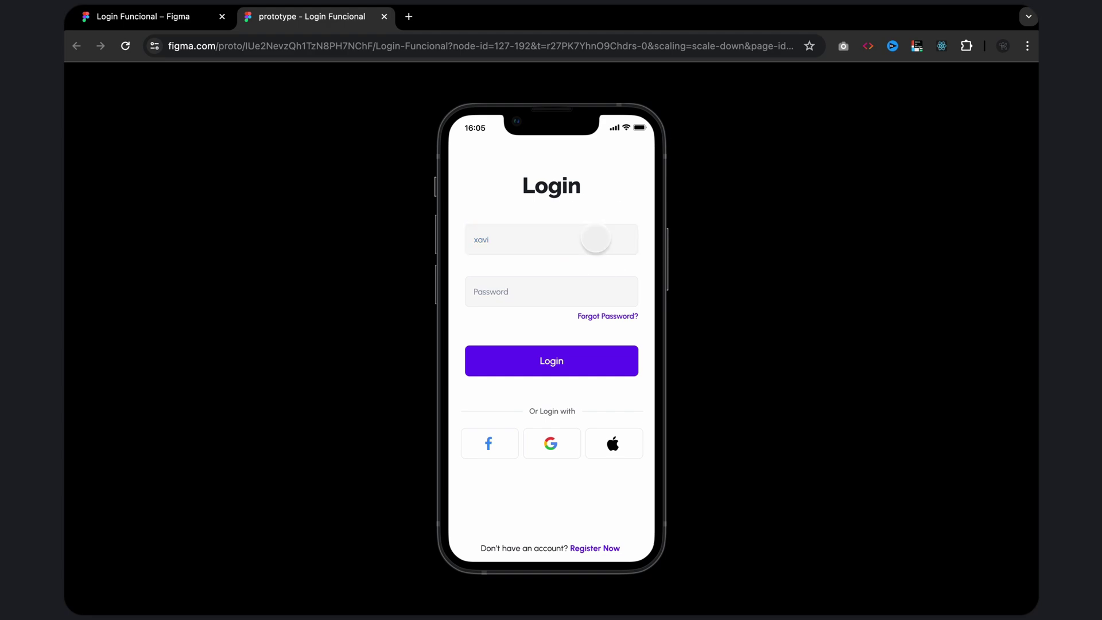
left_click(545, 292)
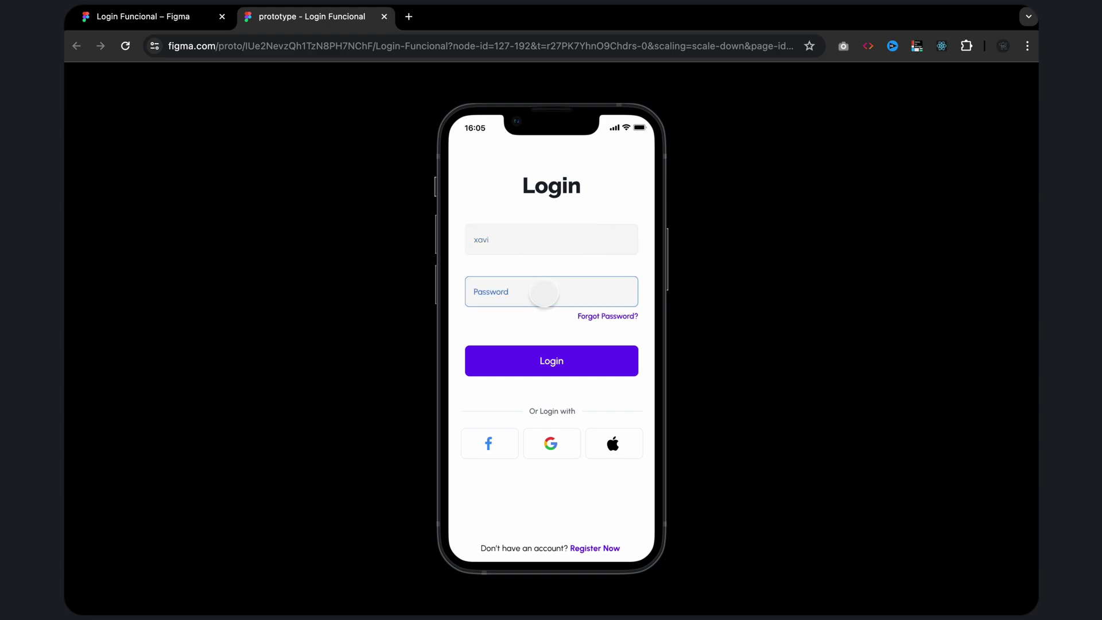
type("abc")
left_click(538, 288)
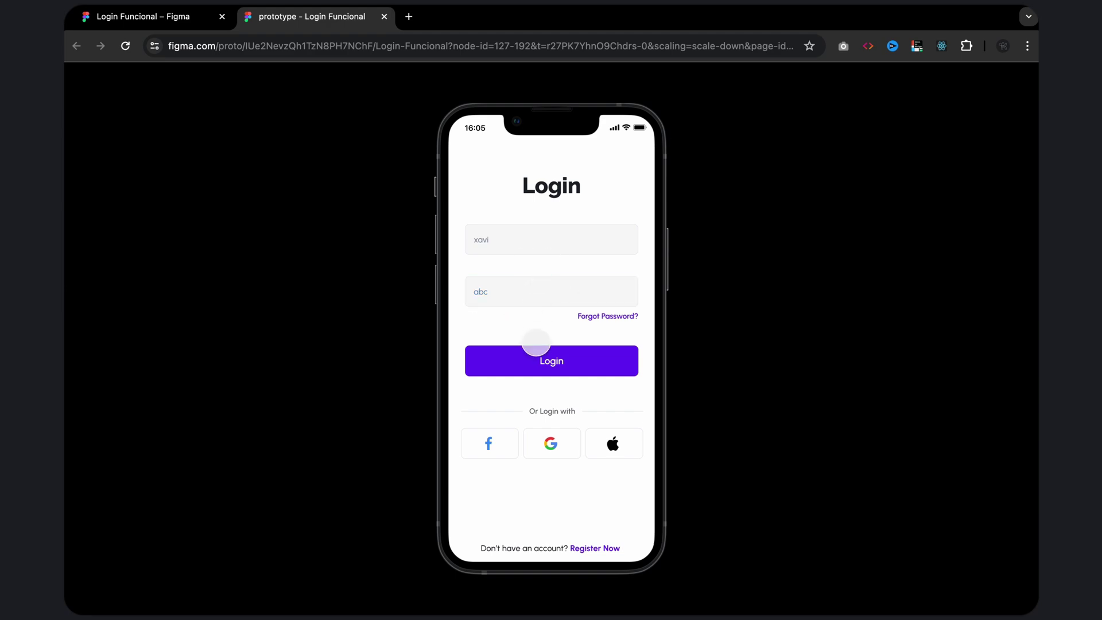
left_click(537, 358)
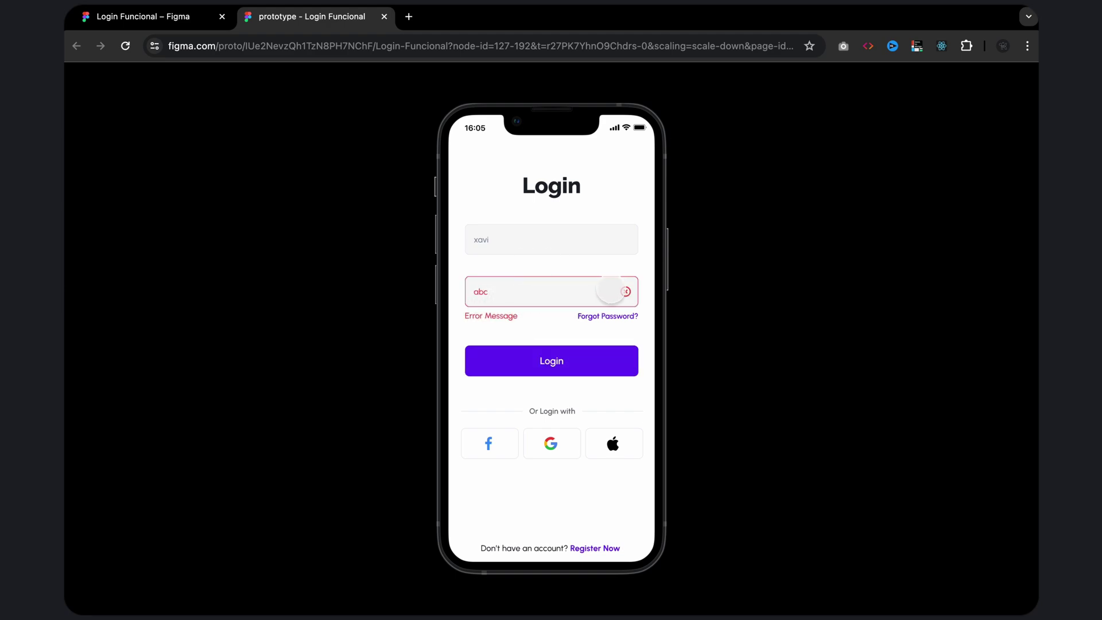
left_click(626, 291)
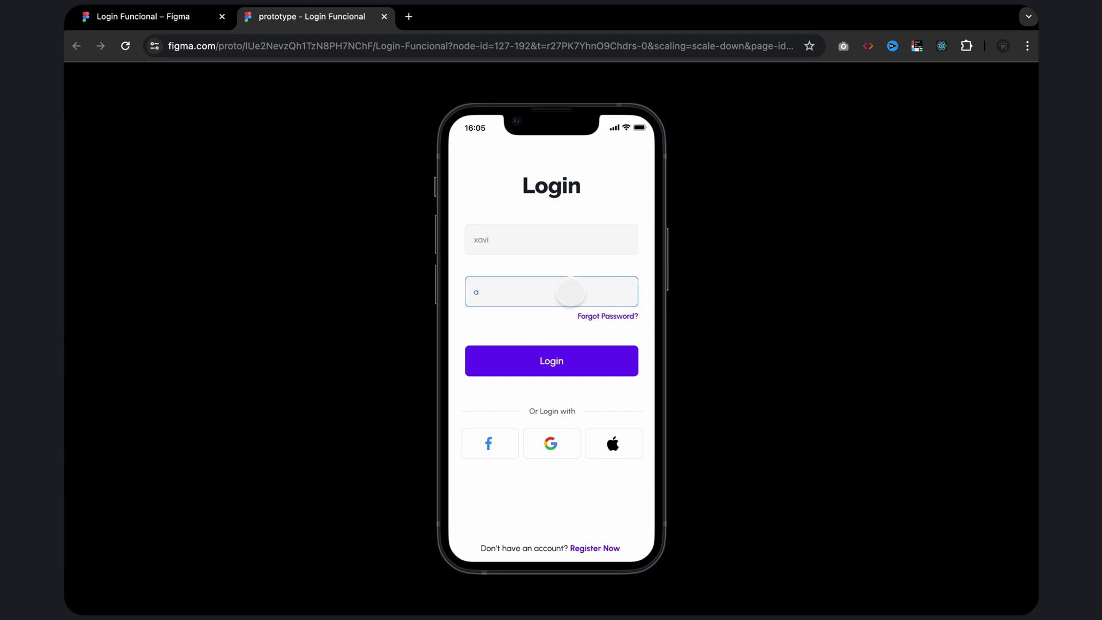
type("bb")
left_click(552, 357)
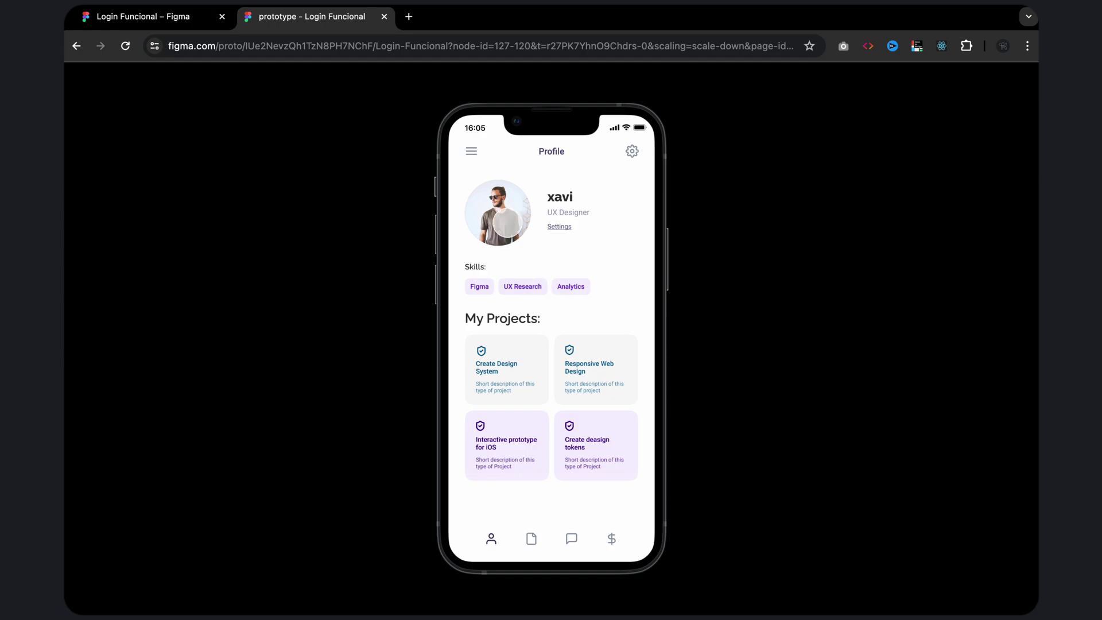
left_click(472, 150)
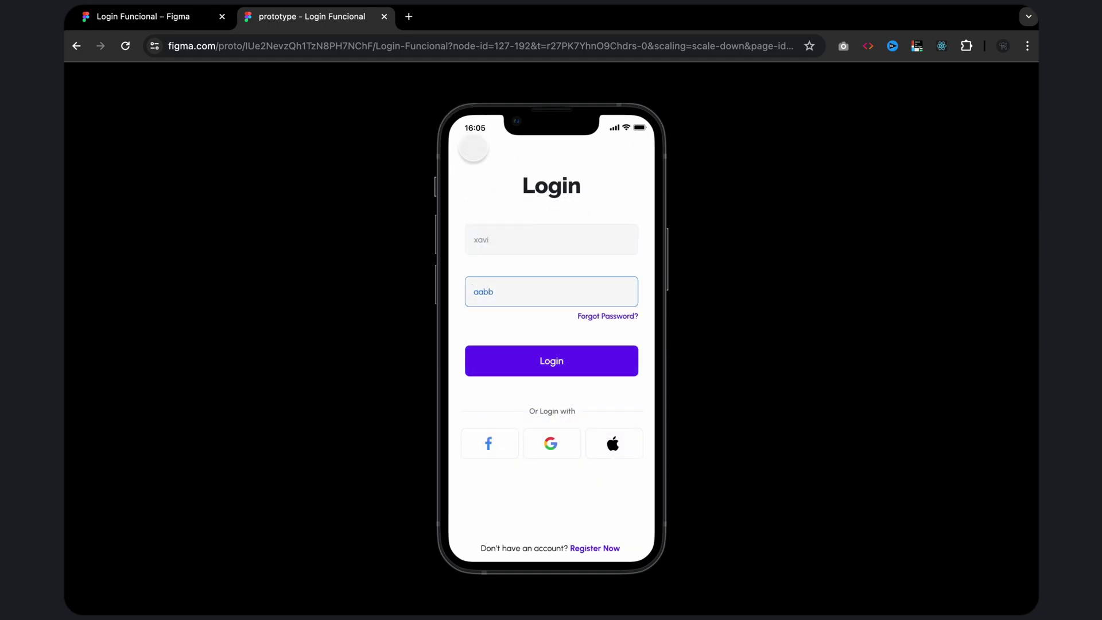